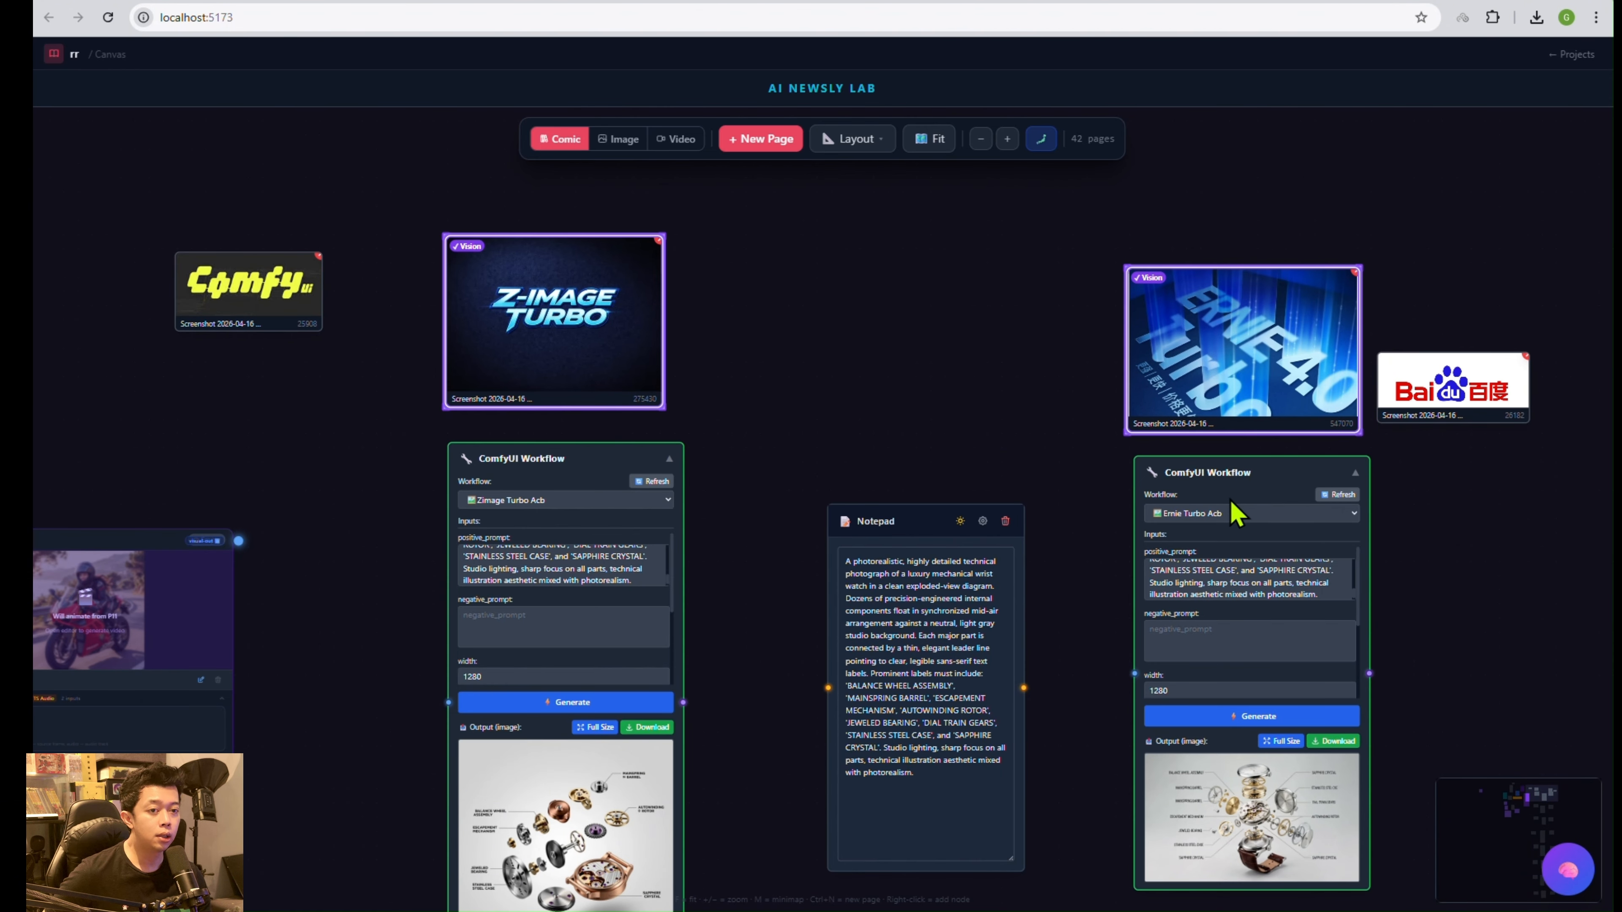
Check which workflows are available in the Ernie Turbo ComfyUI Workflow node.
{"action": "left_click", "coordinate": [1240, 511]}
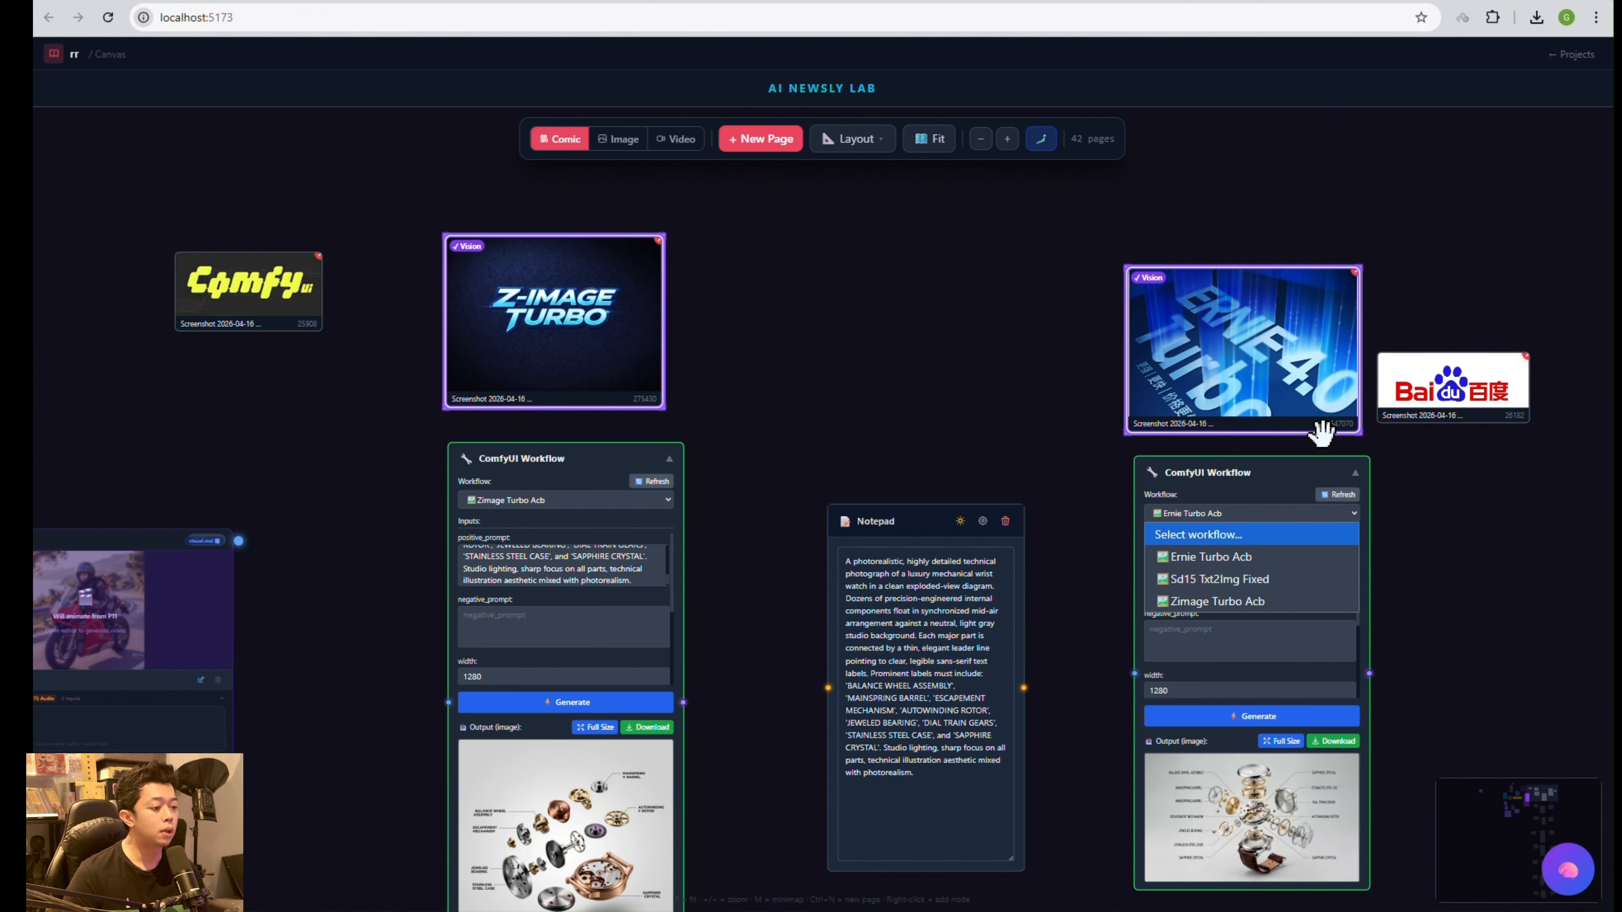
{"action": "key", "text": "Down"}
{"action": "key", "text": "Down"}
{"action": "key", "text": "Down"}
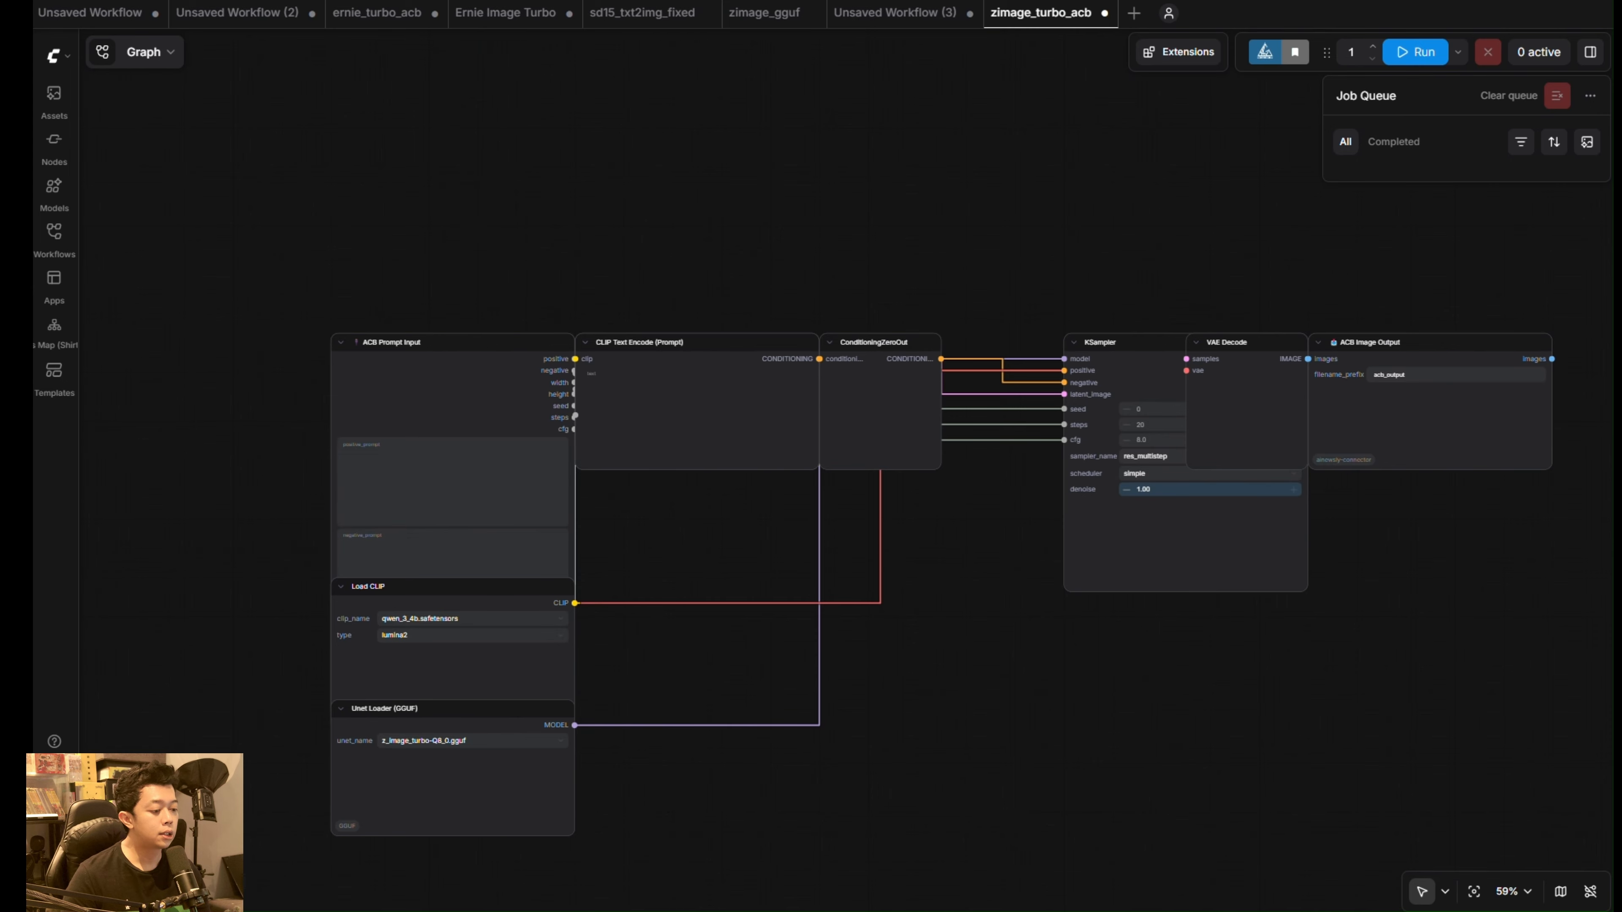
Look over the nodes and connections of the zimage_turbo_acb workflow in ComfyUI.
{"action": "scroll", "coordinate": [1195, 275], "scroll_direction": "up", "scroll_amount": 3}
{"action": "left_click_drag", "start_coordinate": [1195, 275], "coordinate": [1120, 322]}
{"action": "scroll", "coordinate": [1121, 321], "scroll_direction": "down", "scroll_amount": 1}
{"action": "scroll", "coordinate": [1126, 333], "scroll_direction": "down", "scroll_amount": 2}
{"action": "left_click_drag", "start_coordinate": [1199, 275], "coordinate": [1117, 409]}
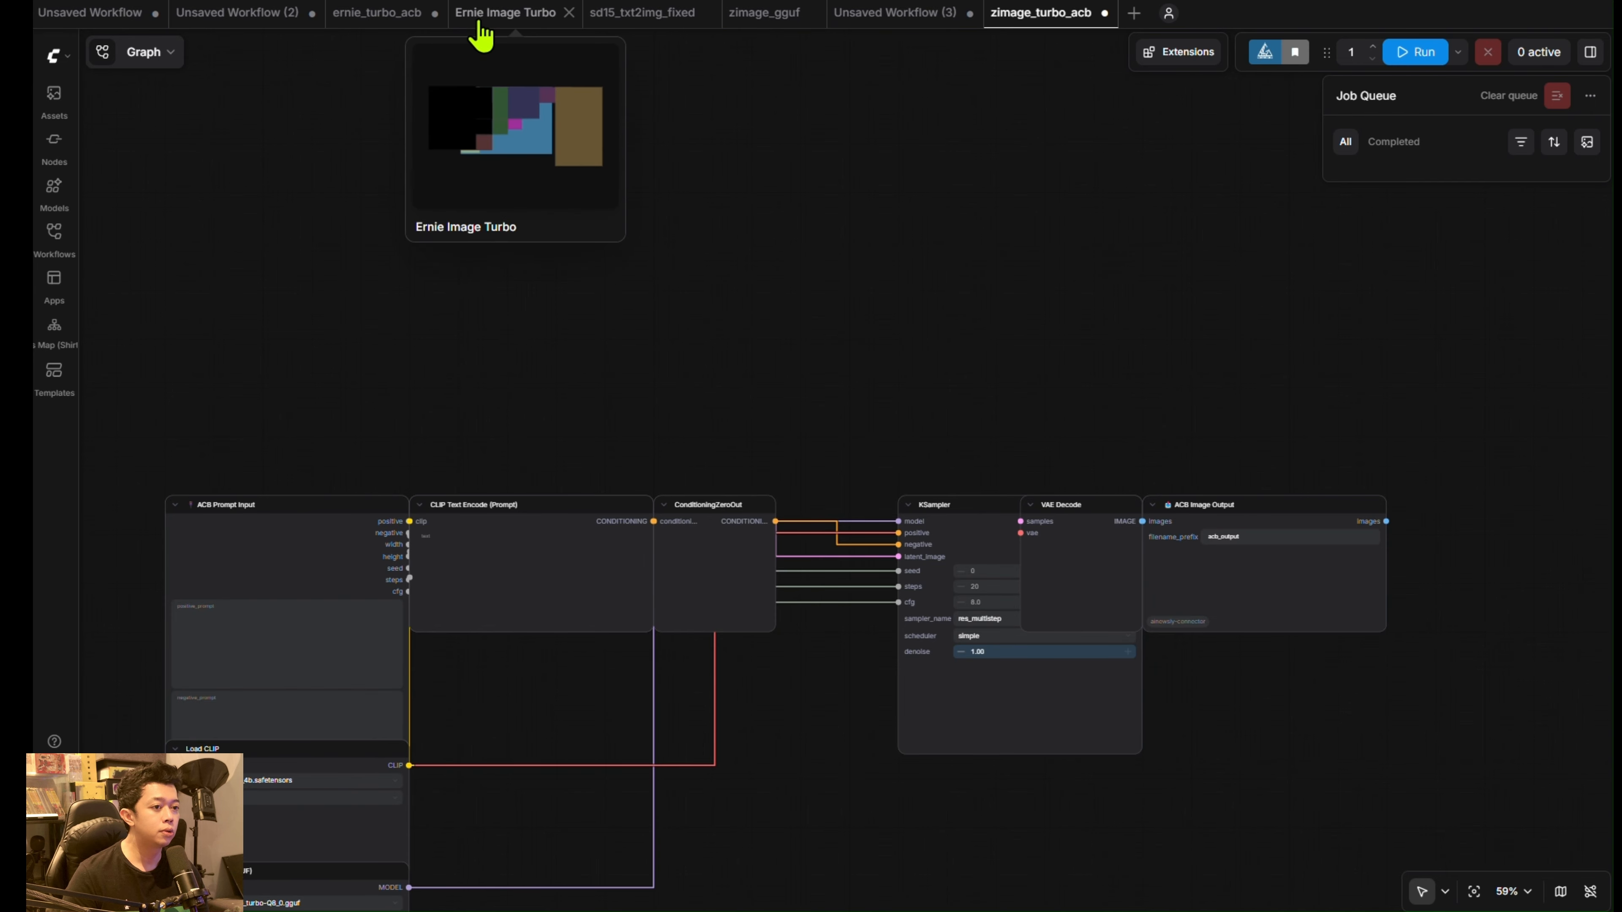
Open the Ernie Image Turbo workflow and examine the model links and storage locations in its Markdown Note.
{"action": "left_click", "coordinate": [336, 40]}
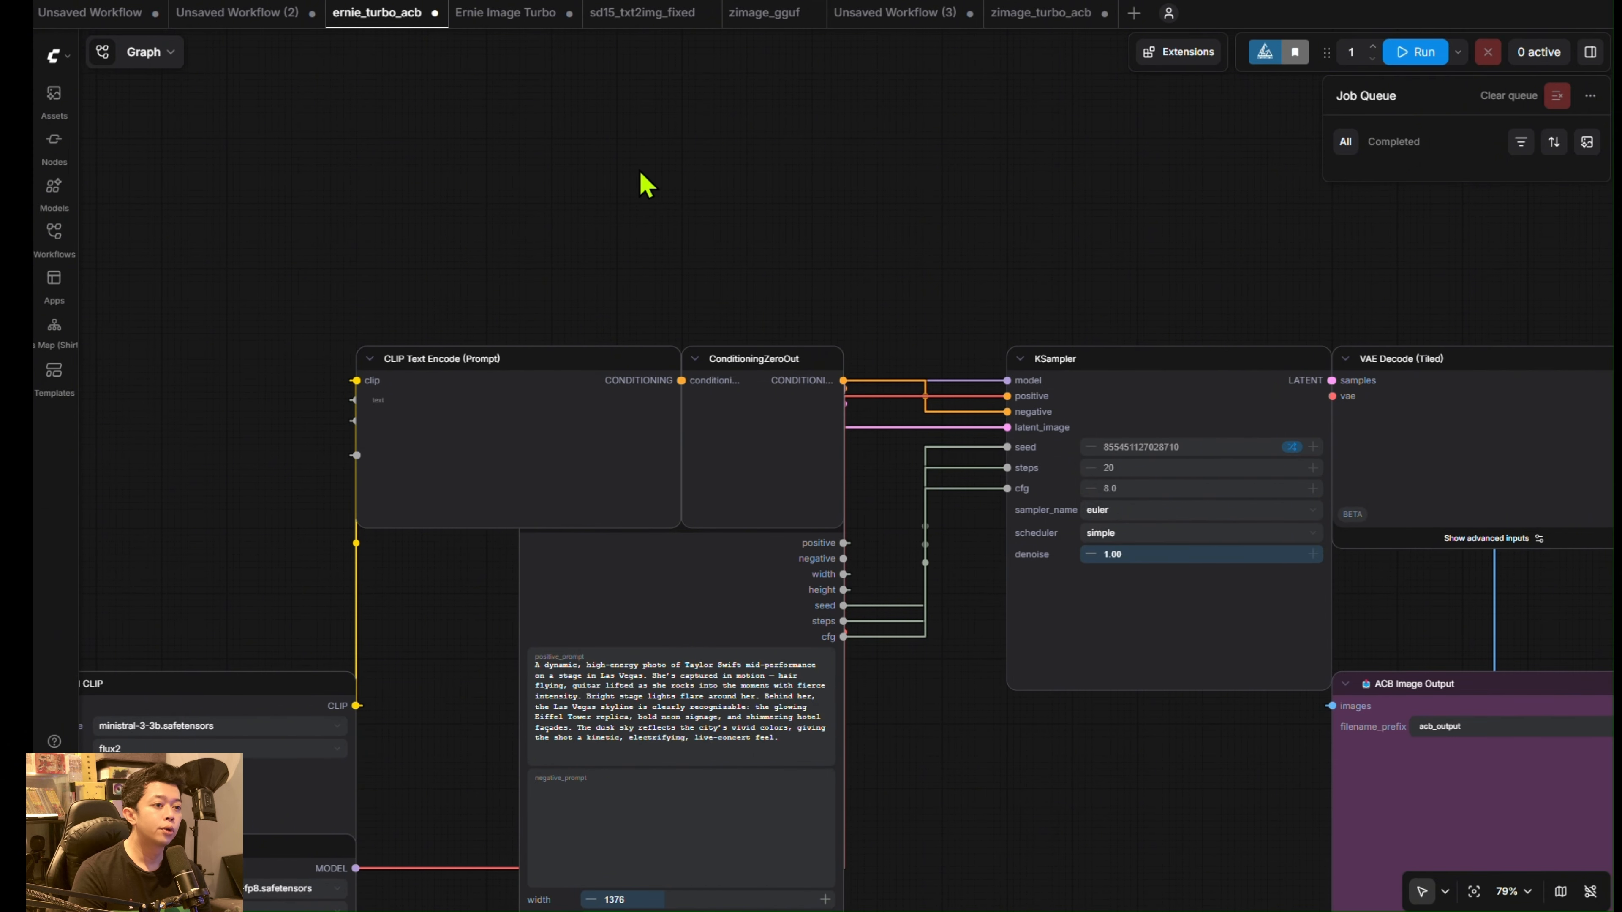
{"action": "left_click", "coordinate": [519, 19]}
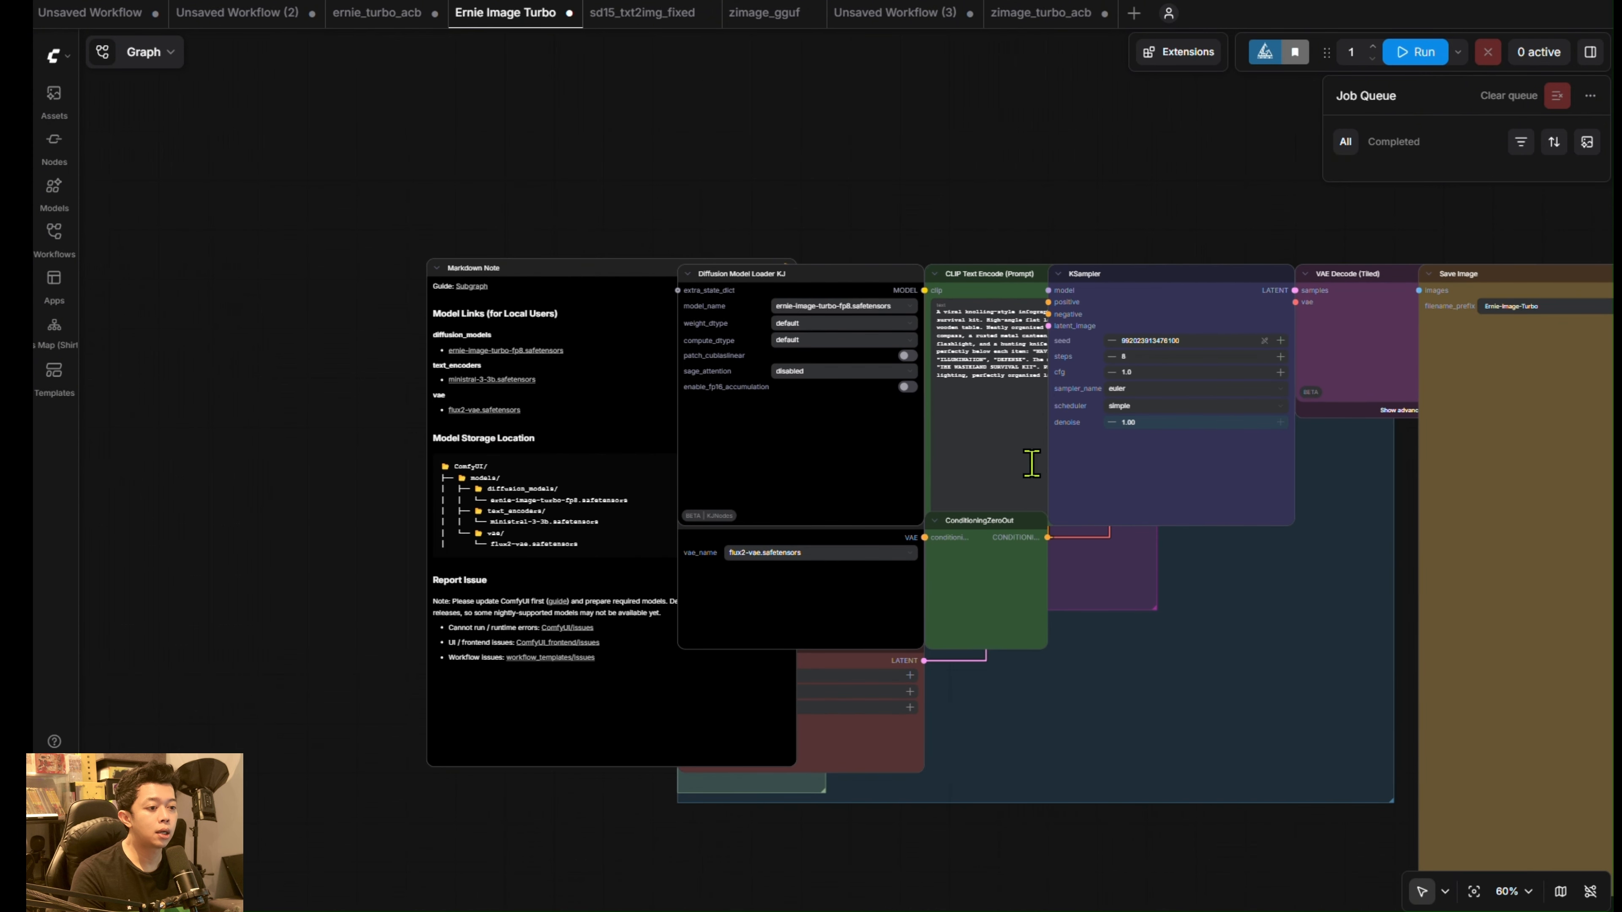
{"action": "scroll", "coordinate": [1188, 370], "scroll_direction": "up", "scroll_amount": 5}
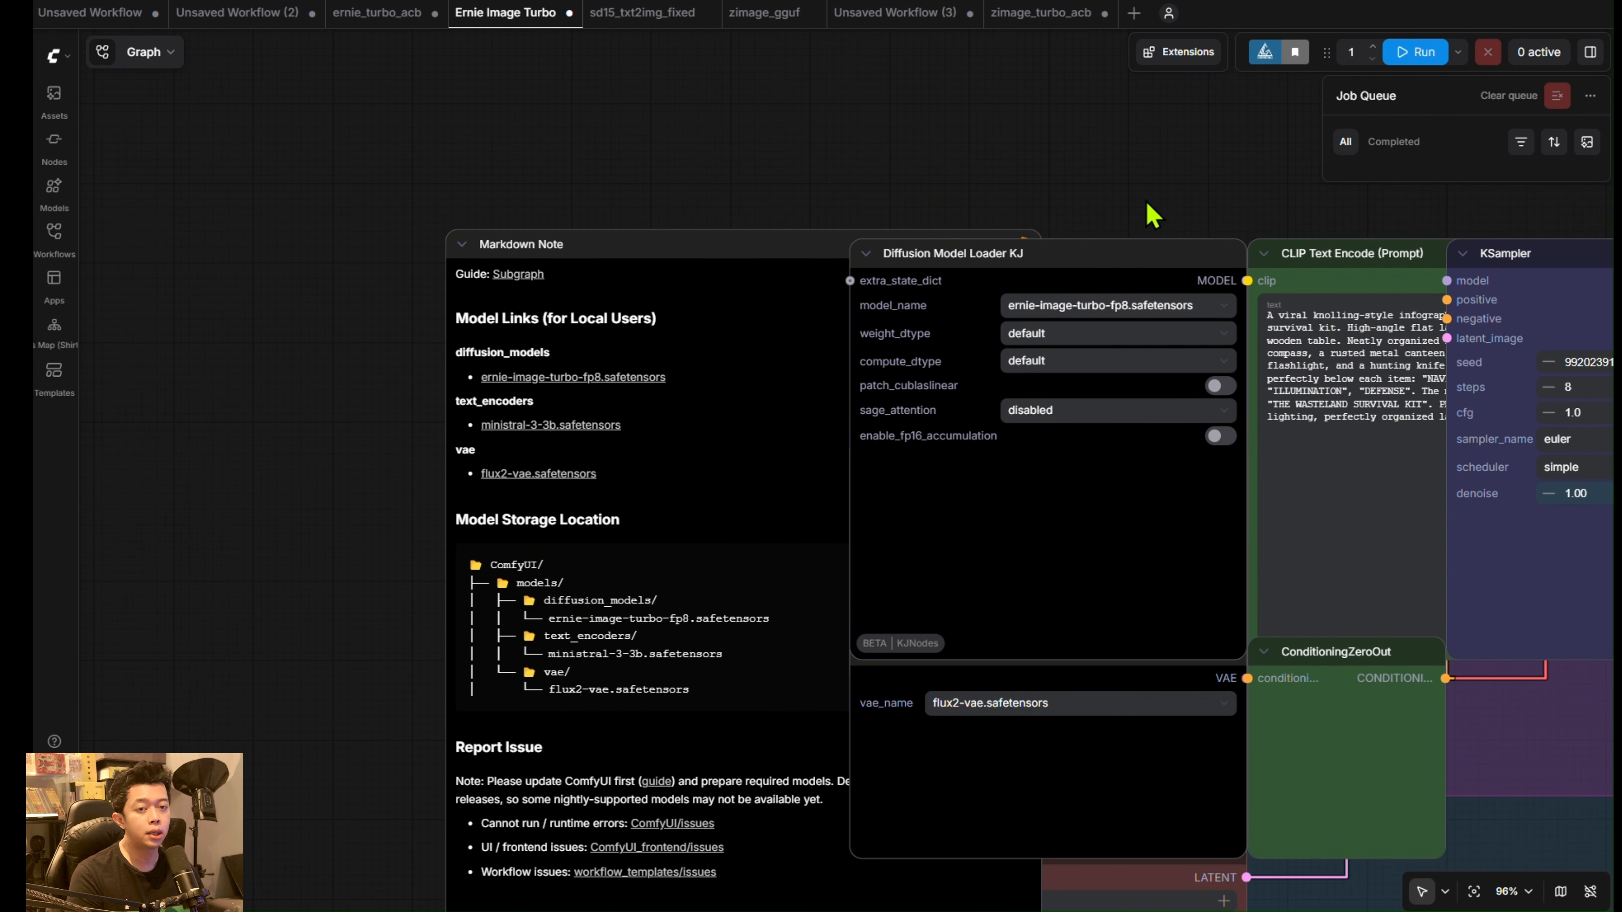
{"action": "left_click_drag", "start_coordinate": [375, 549], "coordinate": [362, 625]}
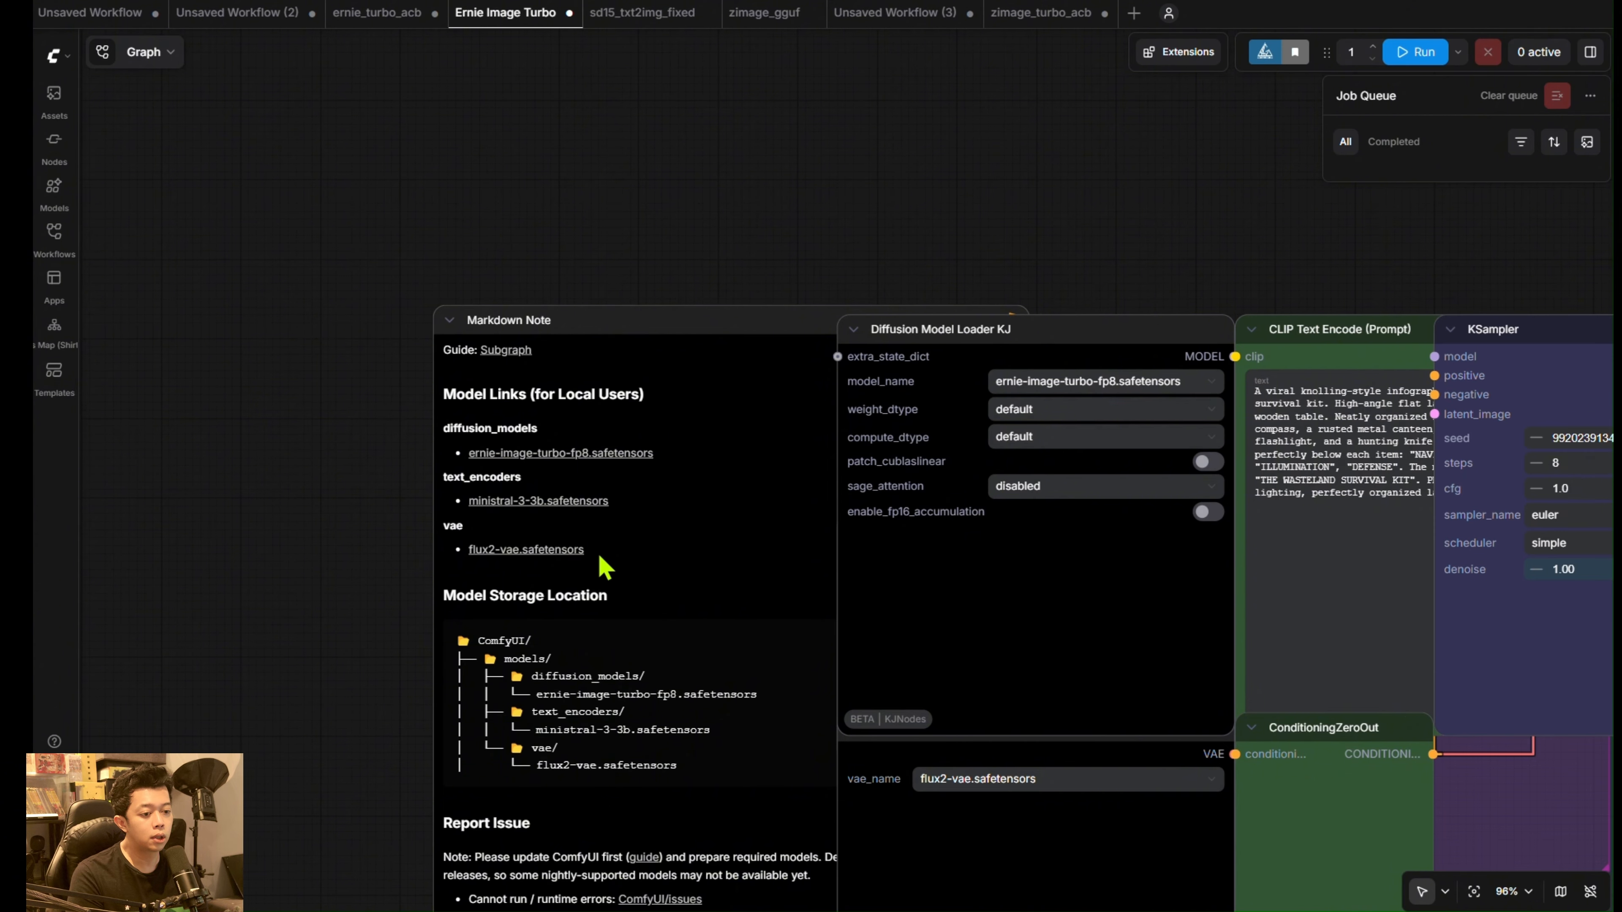
{"action": "left_click_drag", "start_coordinate": [343, 691], "coordinate": [320, 595]}
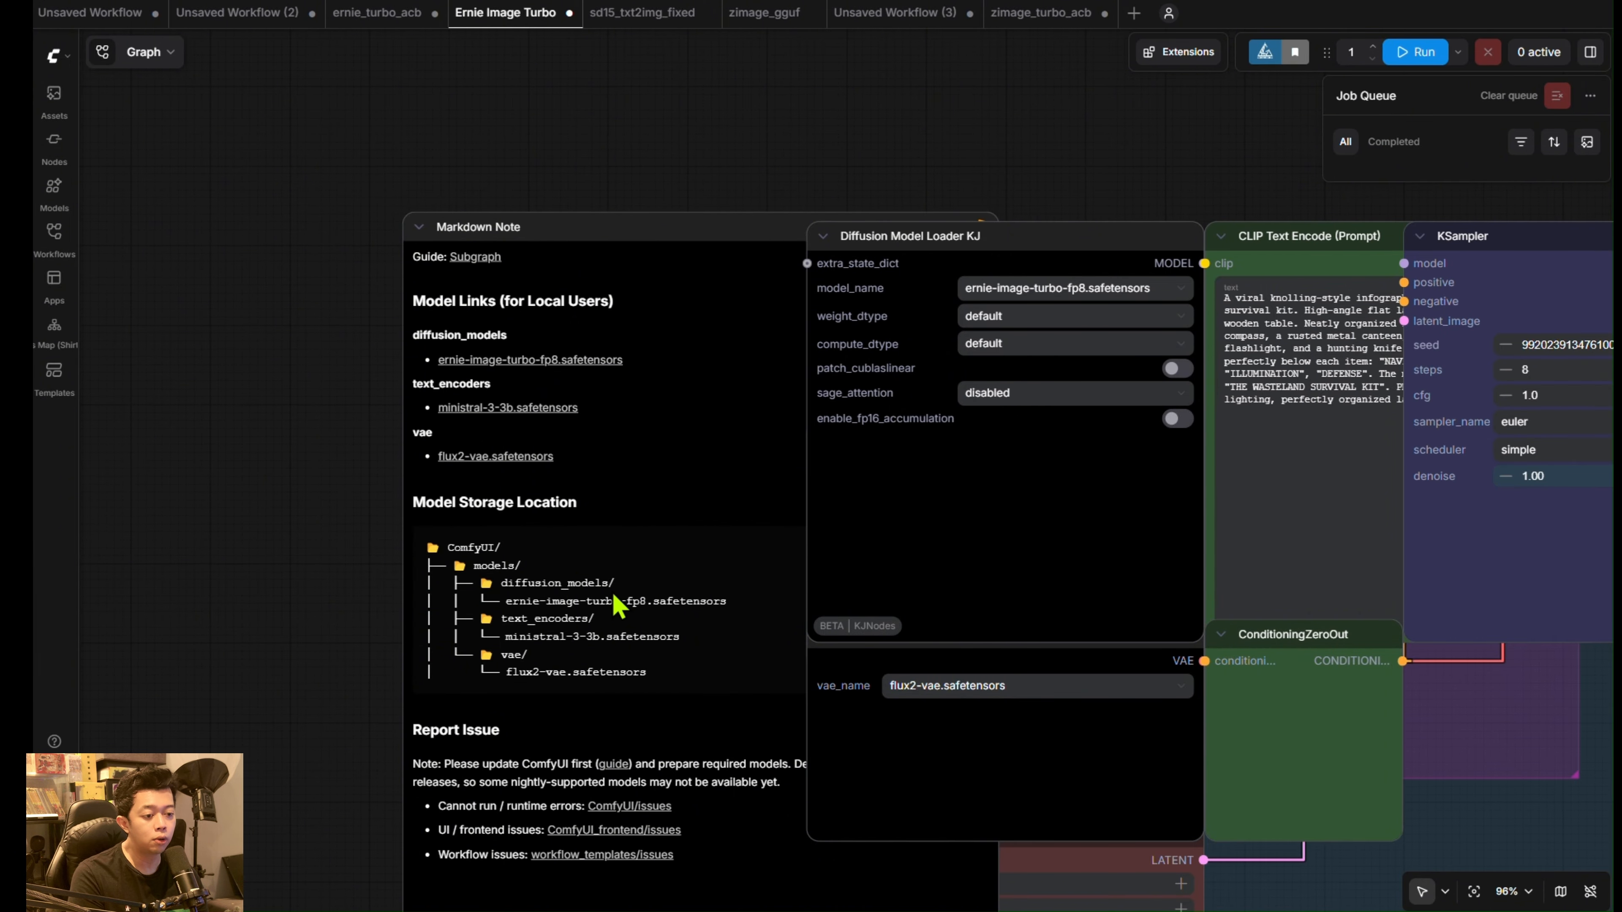
{"action": "left_click_drag", "start_coordinate": [355, 540], "coordinate": [342, 612]}
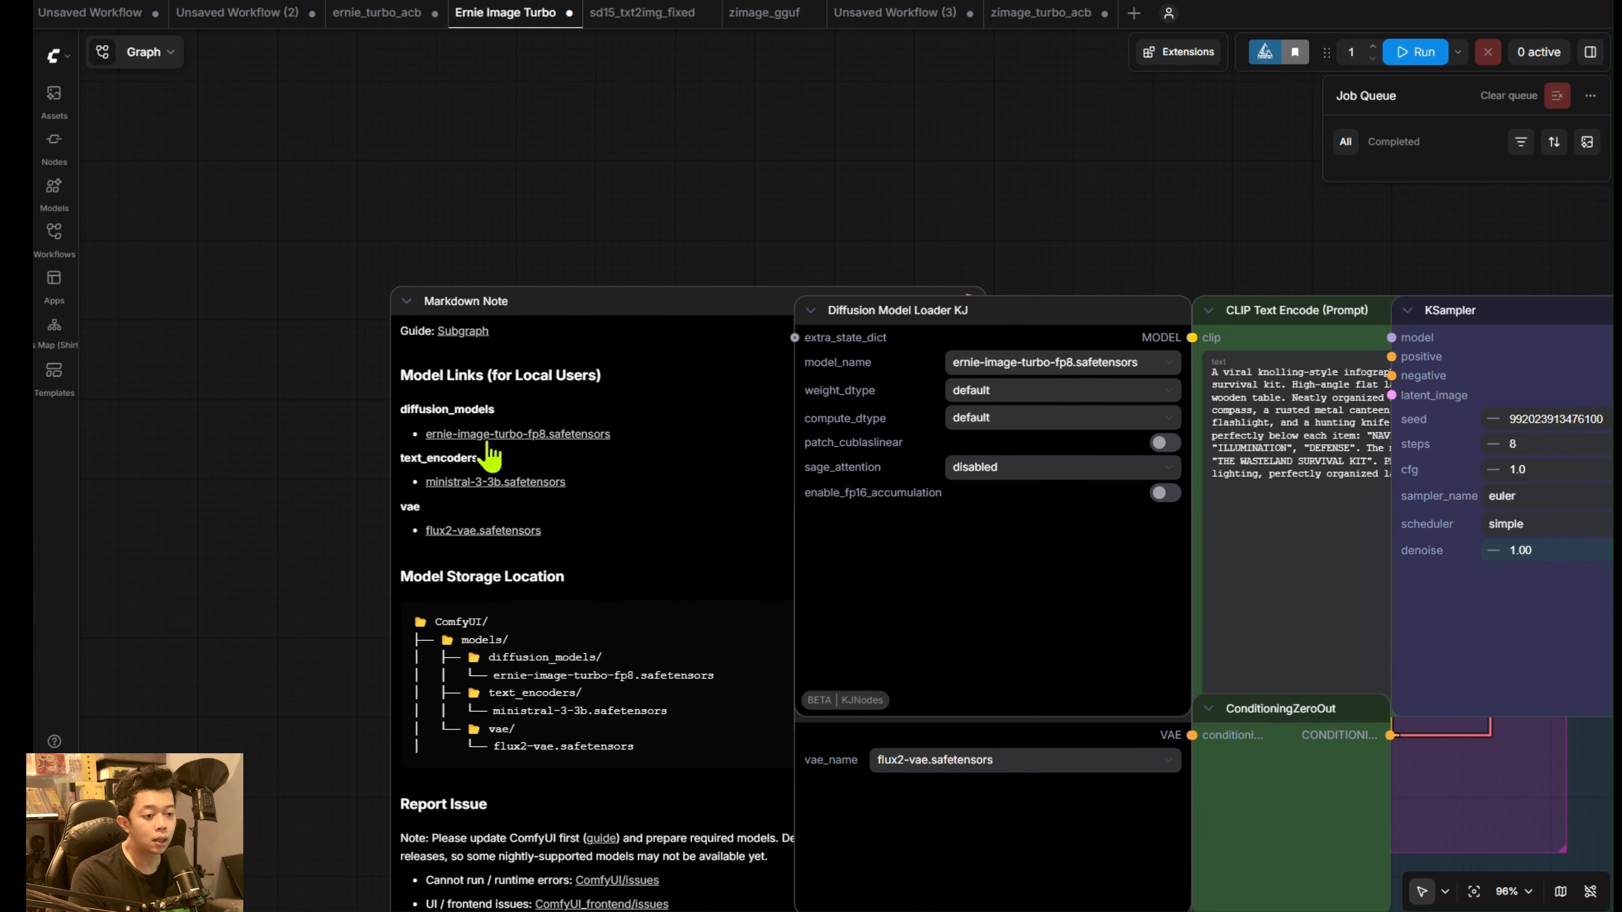
{"action": "left_click_drag", "start_coordinate": [331, 450], "coordinate": [329, 486]}
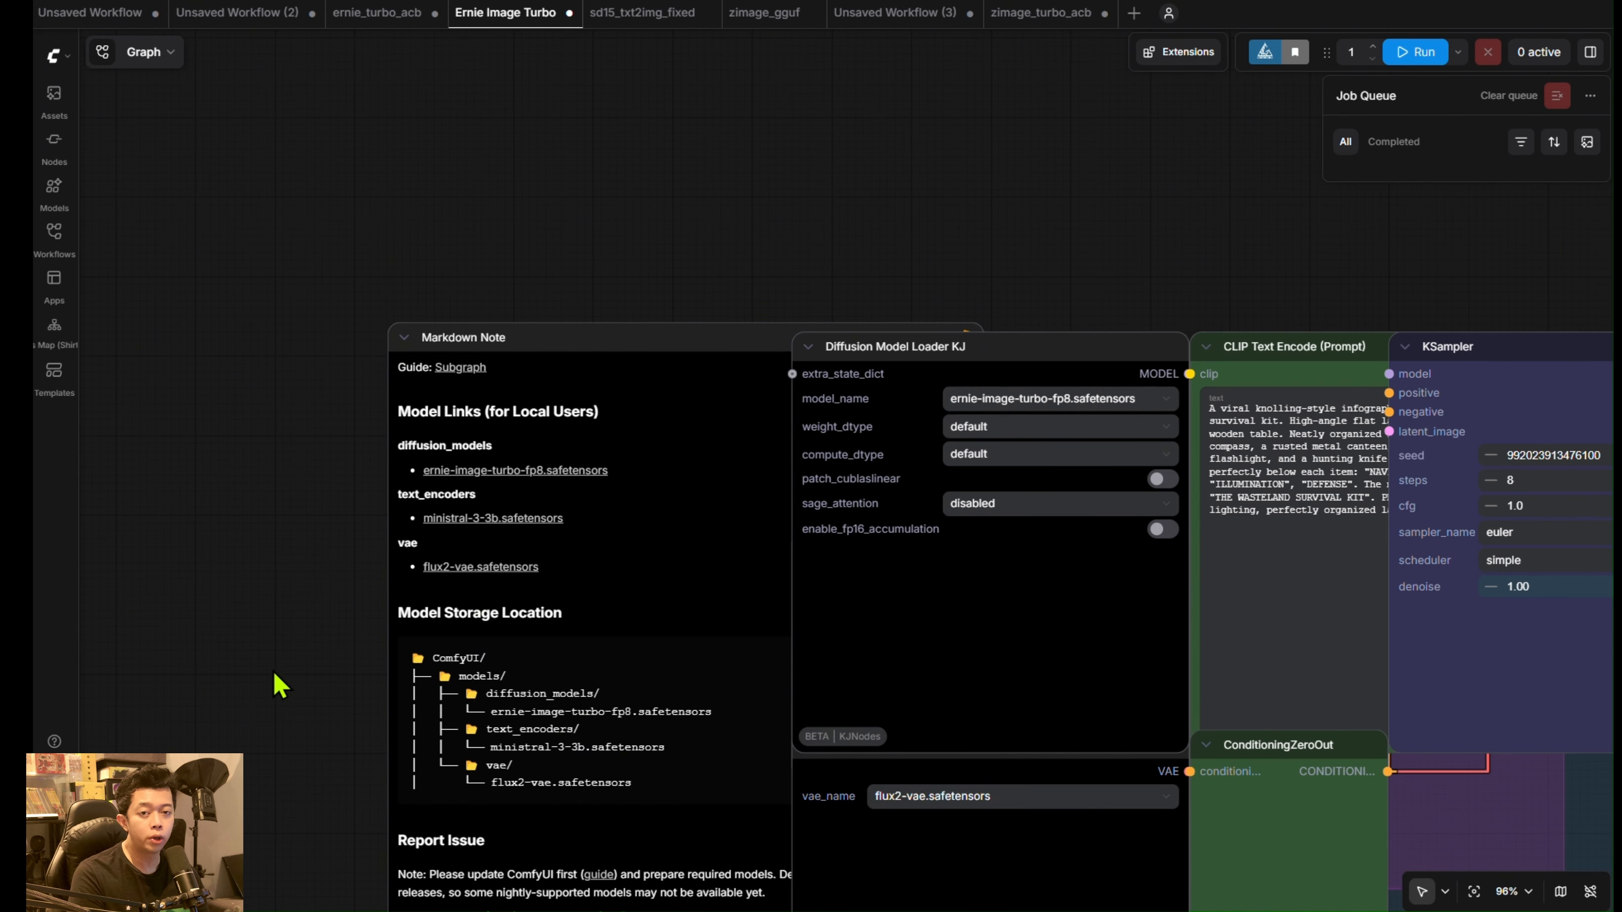
{"action": "left_click_drag", "start_coordinate": [275, 681], "coordinate": [277, 625]}
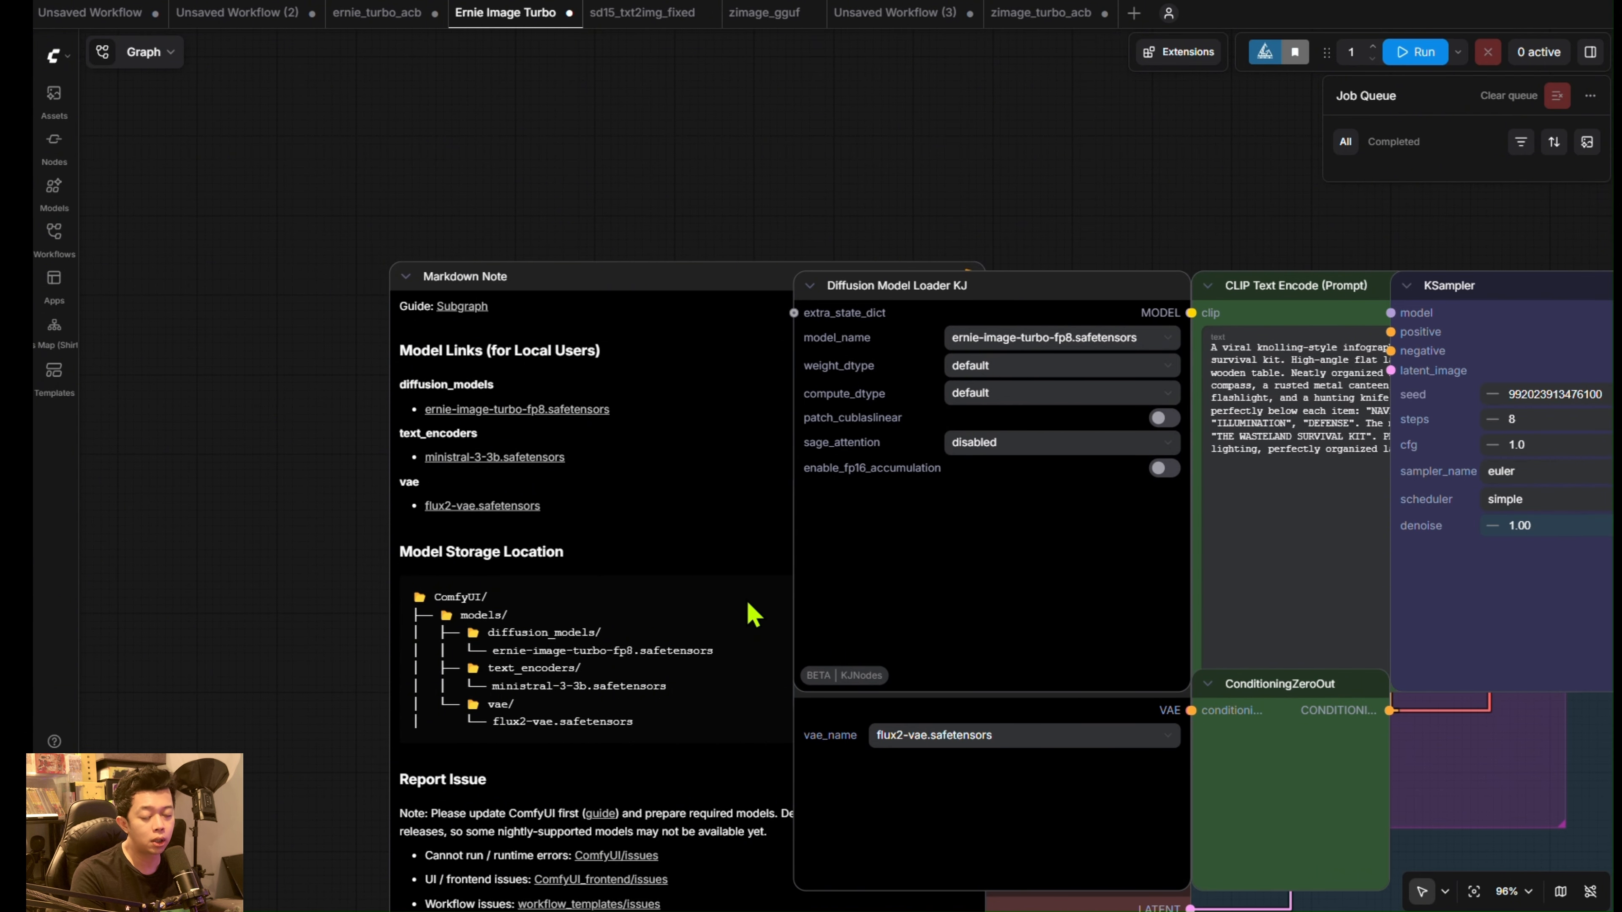
Bring the Markdown Note to the front and look over the Ernie Image Turbo graph through to the Save Image node.
{"action": "scroll", "coordinate": [754, 615], "scroll_direction": "down", "scroll_amount": 3}
{"action": "left_click", "coordinate": [709, 399]}
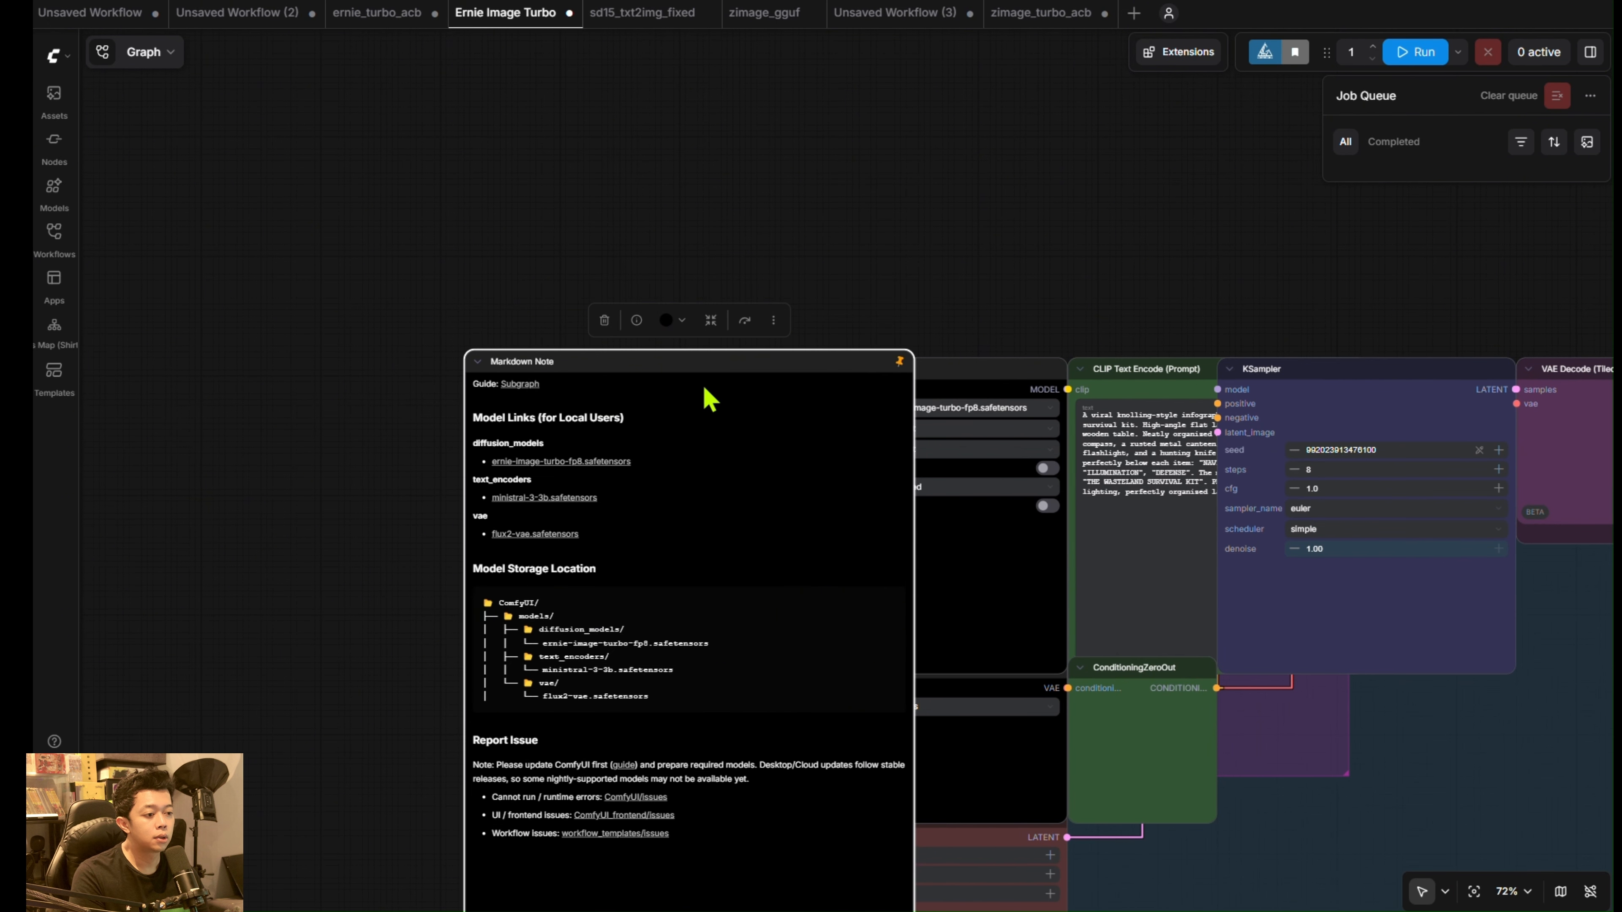
{"action": "scroll", "coordinate": [387, 578], "scroll_direction": "down", "scroll_amount": 2}
{"action": "left_click_drag", "start_coordinate": [381, 567], "coordinate": [208, 611]}
{"action": "left_click_drag", "start_coordinate": [1146, 379], "coordinate": [1057, 340]}
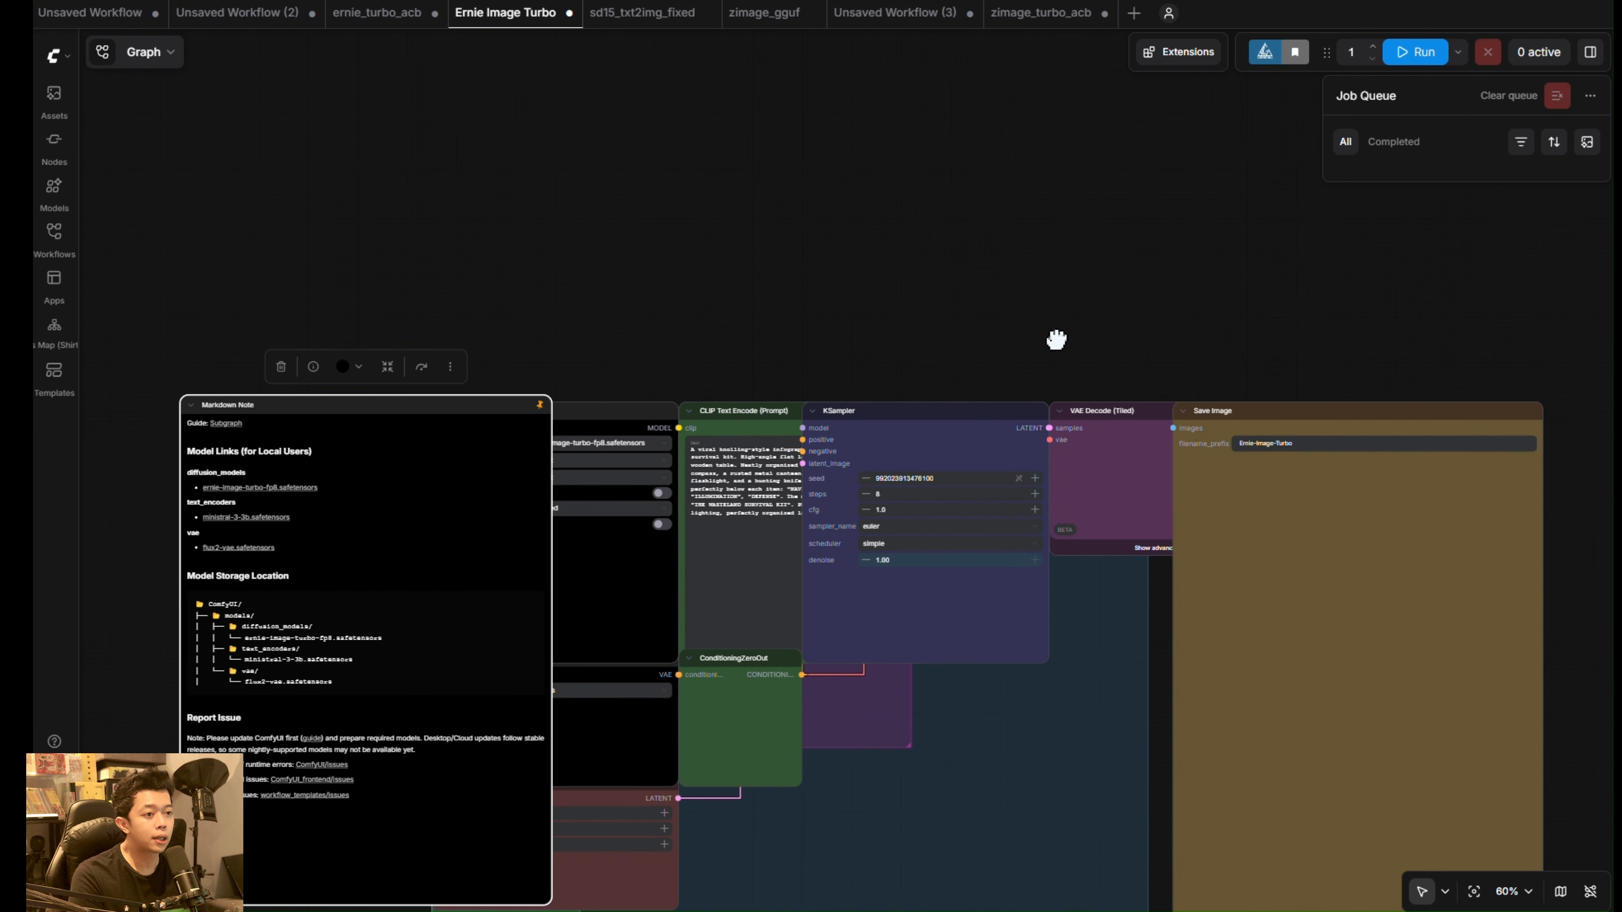
{"action": "left_click_drag", "start_coordinate": [1127, 282], "coordinate": [1173, 458]}
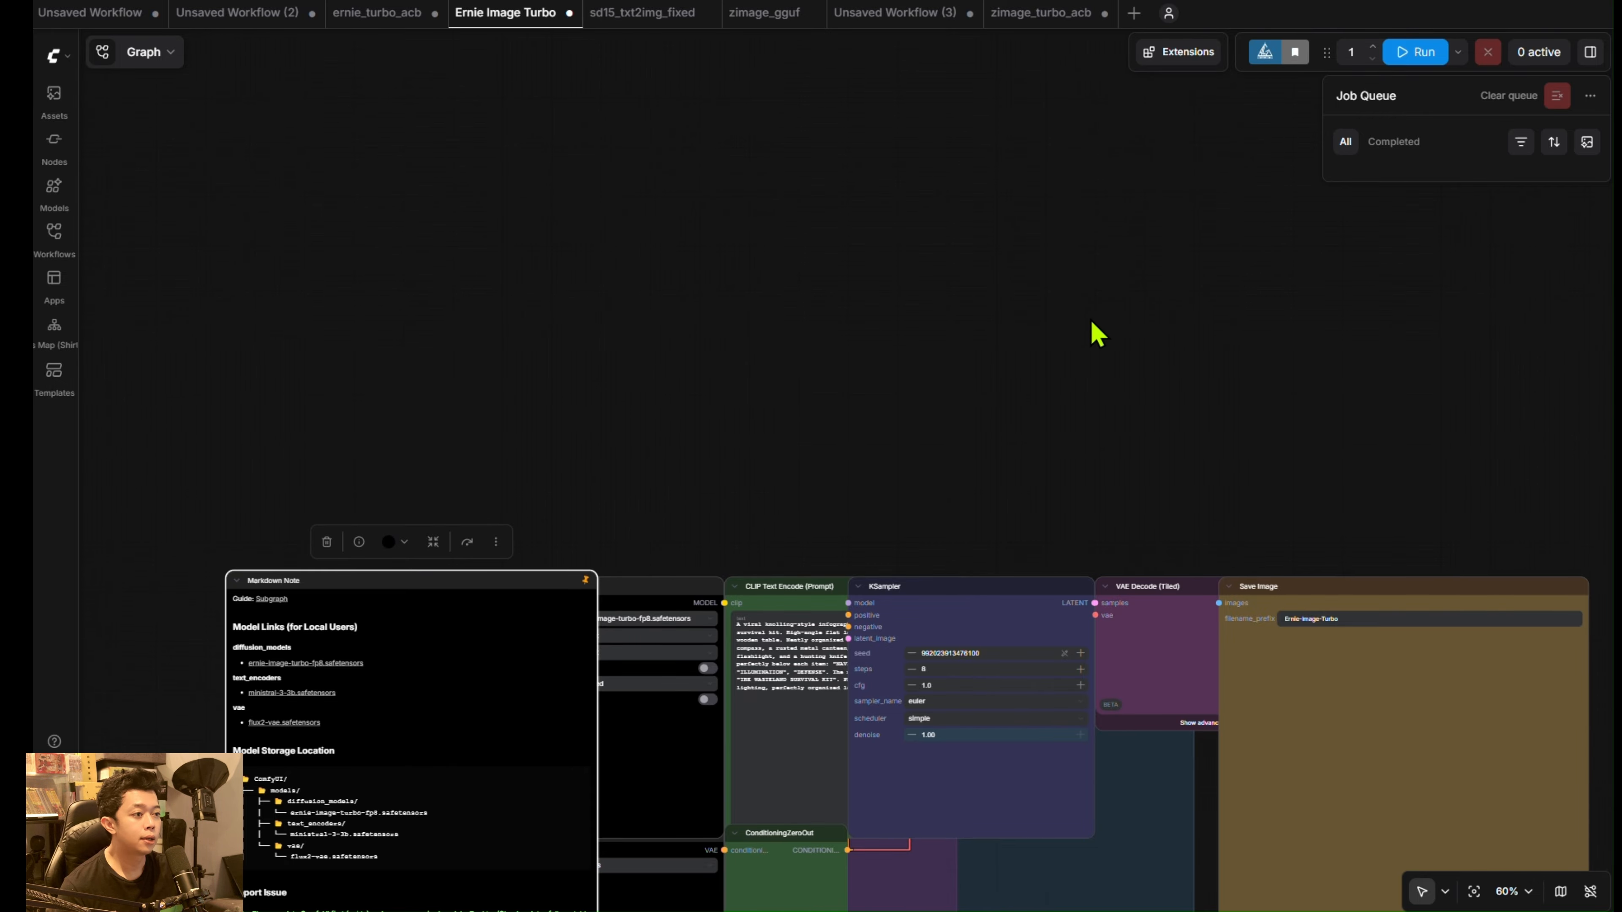
{"action": "scroll", "coordinate": [1095, 333], "scroll_direction": "down", "scroll_amount": 2}
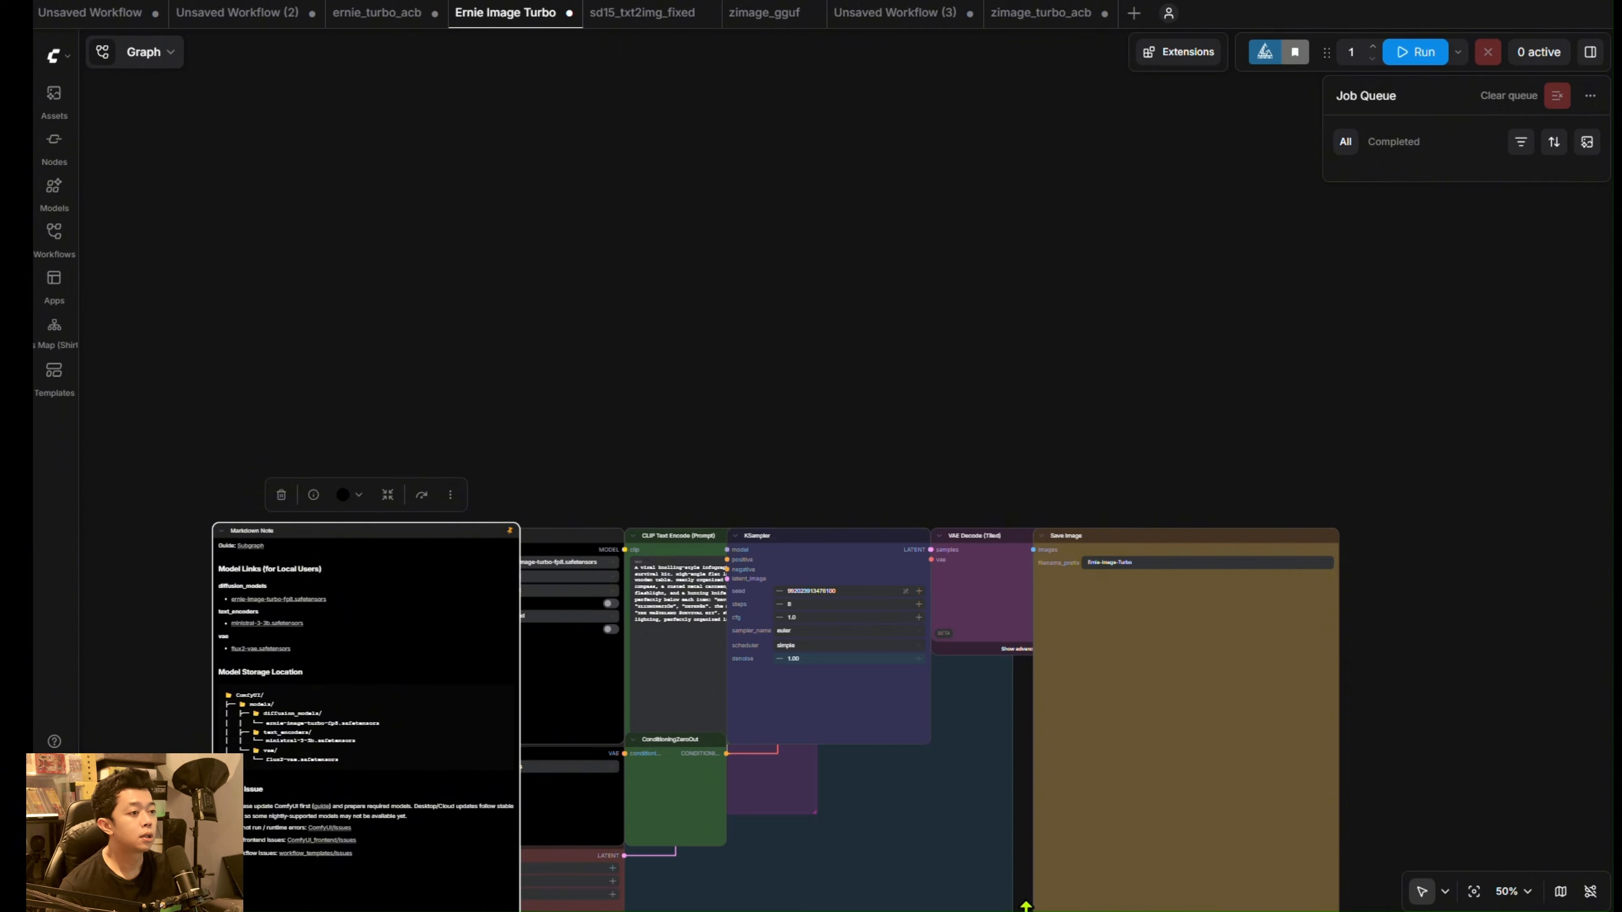
Switch back to the localhost:5173 canvas and survey the Z-Image Turbo and Ernie Turbo comparison nodes.
{"action": "mouse_move", "coordinate": [1025, 908]}
{"action": "left_click", "coordinate": [1039, 880]}
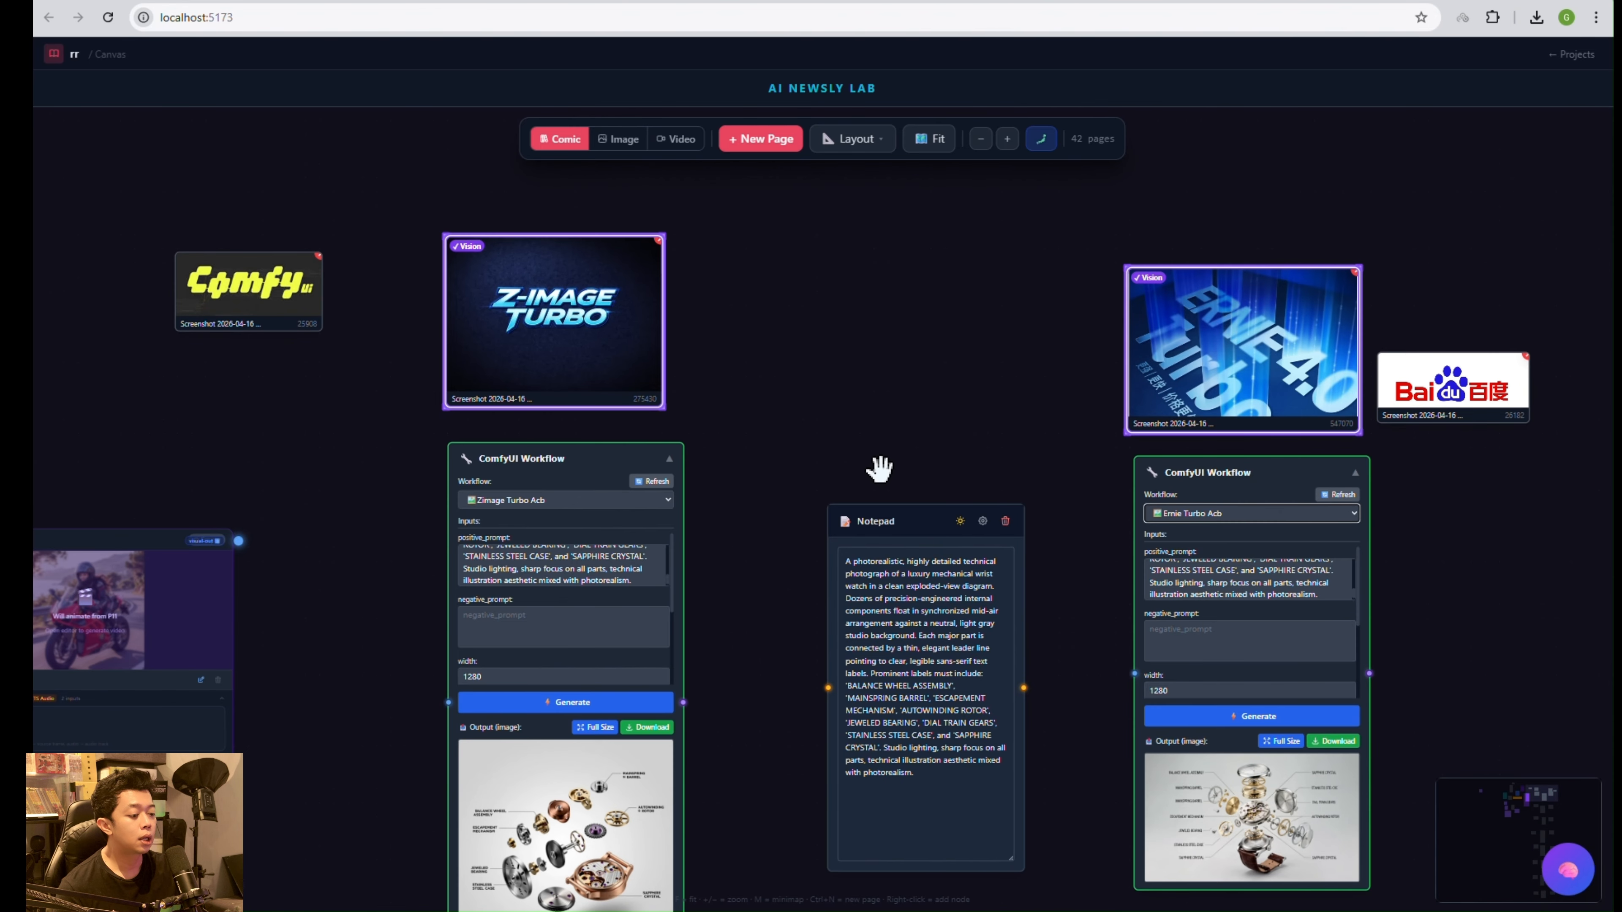
{"action": "left_click_drag", "start_coordinate": [872, 463], "coordinate": [772, 605]}
{"action": "scroll", "coordinate": [1206, 795], "scroll_direction": "down", "scroll_amount": 4}
{"action": "left_click_drag", "start_coordinate": [1206, 796], "coordinate": [1165, 641]}
{"action": "scroll", "coordinate": [1087, 682], "scroll_direction": "up", "scroll_amount": 2}
{"action": "scroll", "coordinate": [1181, 558], "scroll_direction": "down", "scroll_amount": 1}
{"action": "left_click_drag", "start_coordinate": [1140, 566], "coordinate": [1133, 728]}
{"action": "scroll", "coordinate": [1133, 728], "scroll_direction": "up", "scroll_amount": 3}
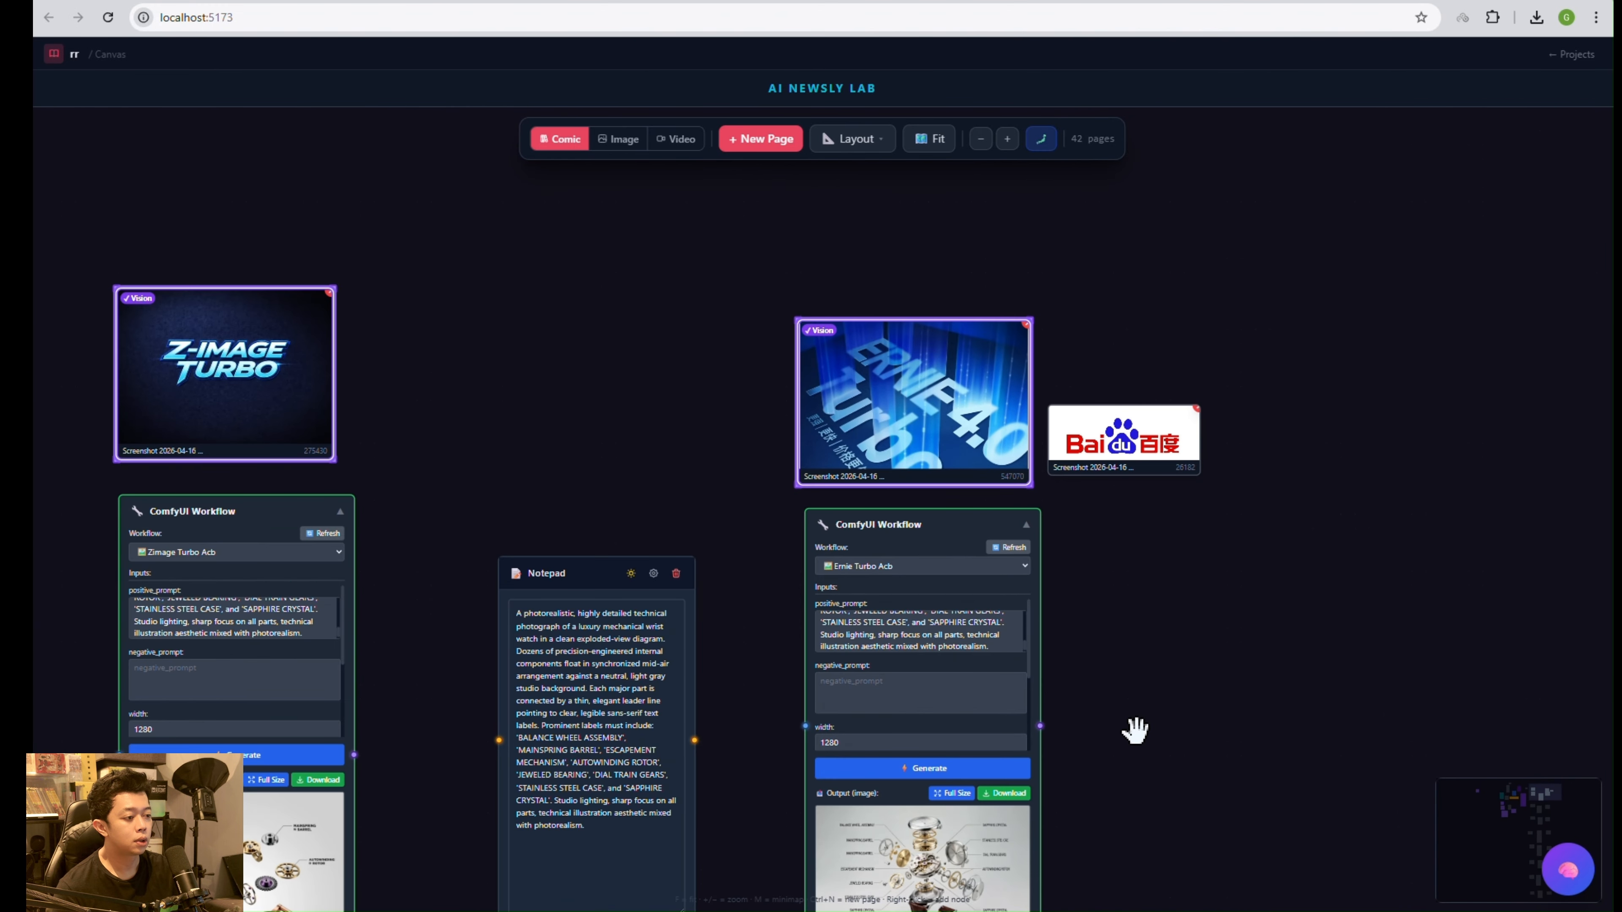
{"action": "scroll", "coordinate": [1133, 728], "scroll_direction": "down", "scroll_amount": 3}
{"action": "left_click_drag", "start_coordinate": [1155, 788], "coordinate": [1268, 678]}
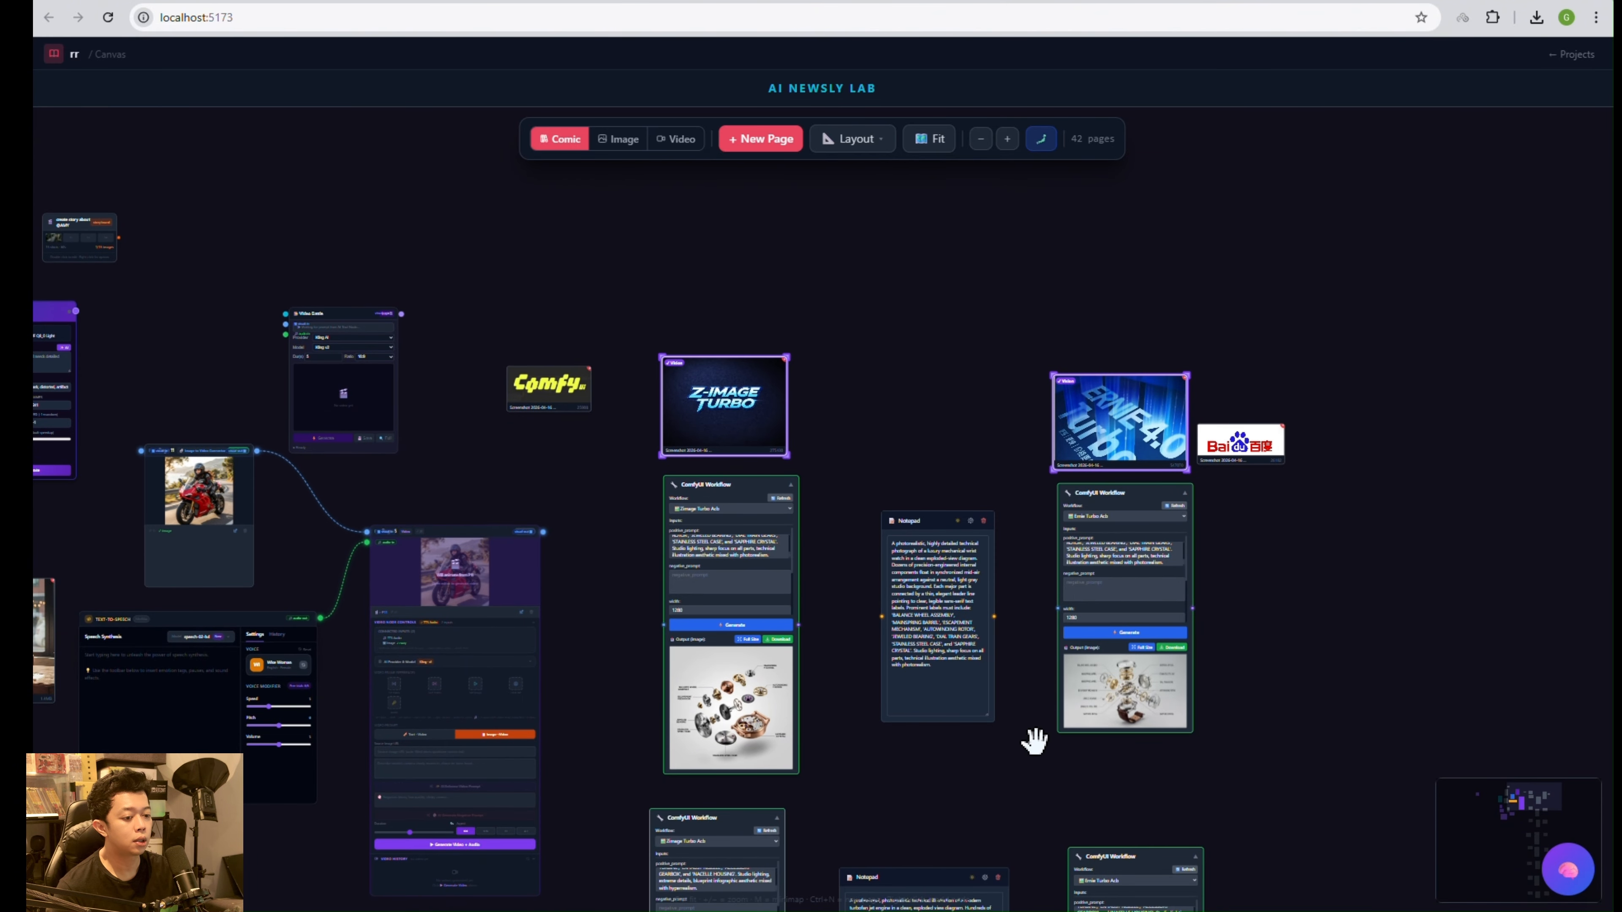
{"action": "scroll", "coordinate": [1016, 639], "scroll_direction": "up", "scroll_amount": 3}
{"action": "scroll", "coordinate": [984, 578], "scroll_direction": "down", "scroll_amount": 3}
{"action": "mouse_move", "coordinate": [1010, 831]}
{"action": "left_mouse_down"}
{"action": "mouse_move", "coordinate": [1007, 724]}
{"action": "mouse_move", "coordinate": [1023, 833]}
{"action": "left_mouse_up"}
{"action": "left_click_drag", "start_coordinate": [593, 433], "coordinate": [602, 414]}
{"action": "scroll", "coordinate": [735, 522], "scroll_direction": "up", "scroll_amount": 2}
{"action": "left_click_drag", "start_coordinate": [755, 581], "coordinate": [669, 533]}
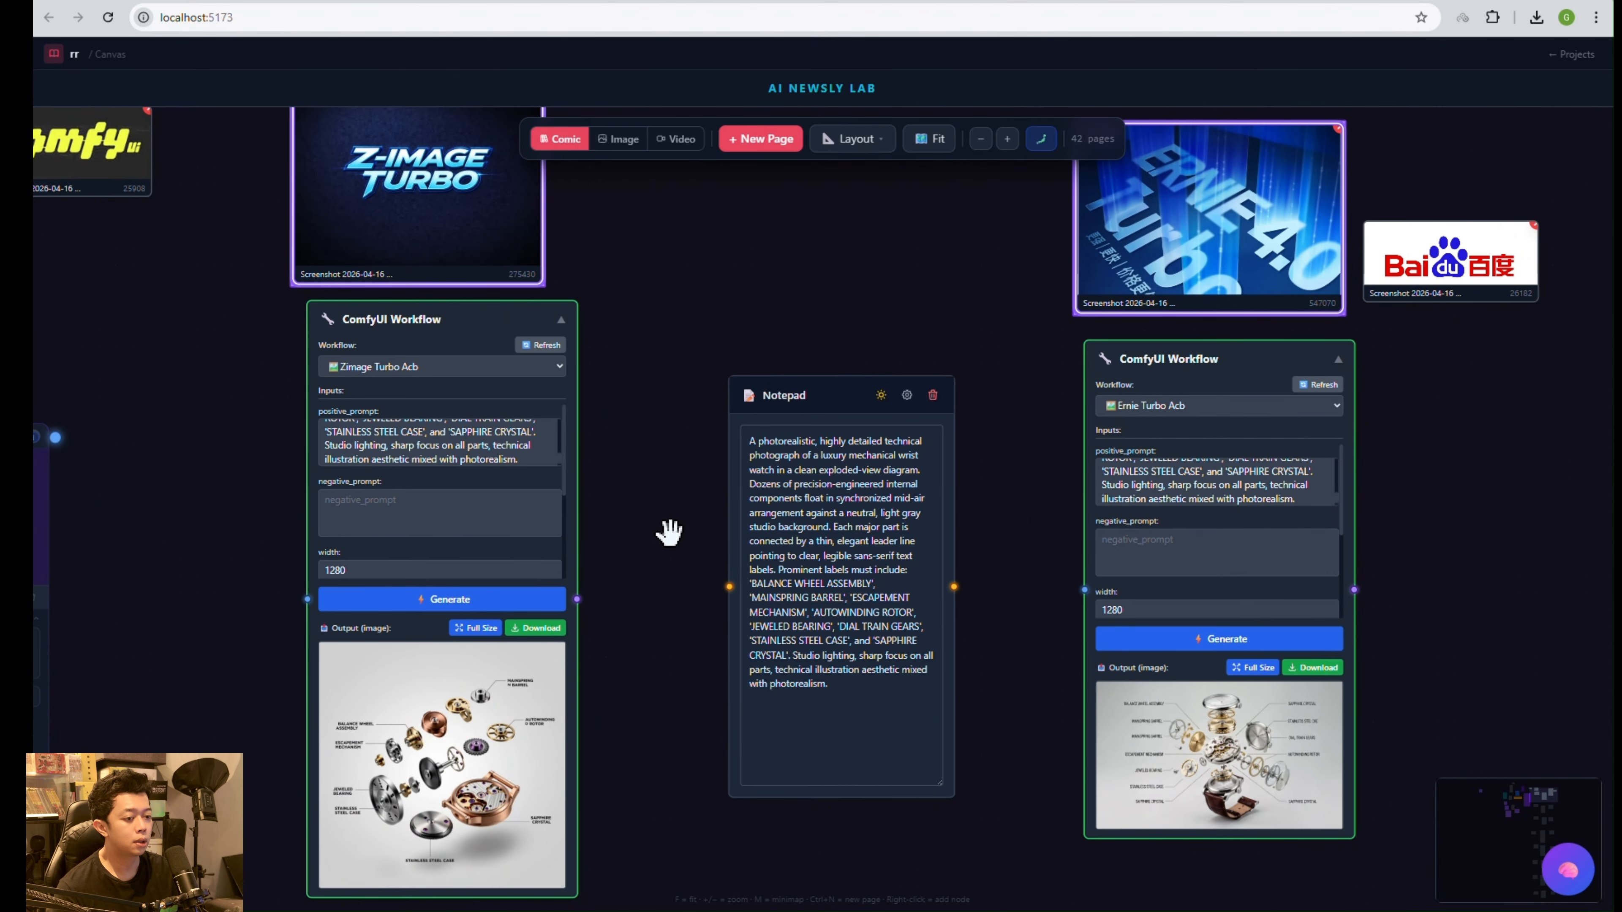
View the exploded-watch outputs of the Zimage Turbo Acb and Ernie Turbo Acb nodes at full size.
{"action": "left_click_drag", "start_coordinate": [656, 611], "coordinate": [779, 504]}
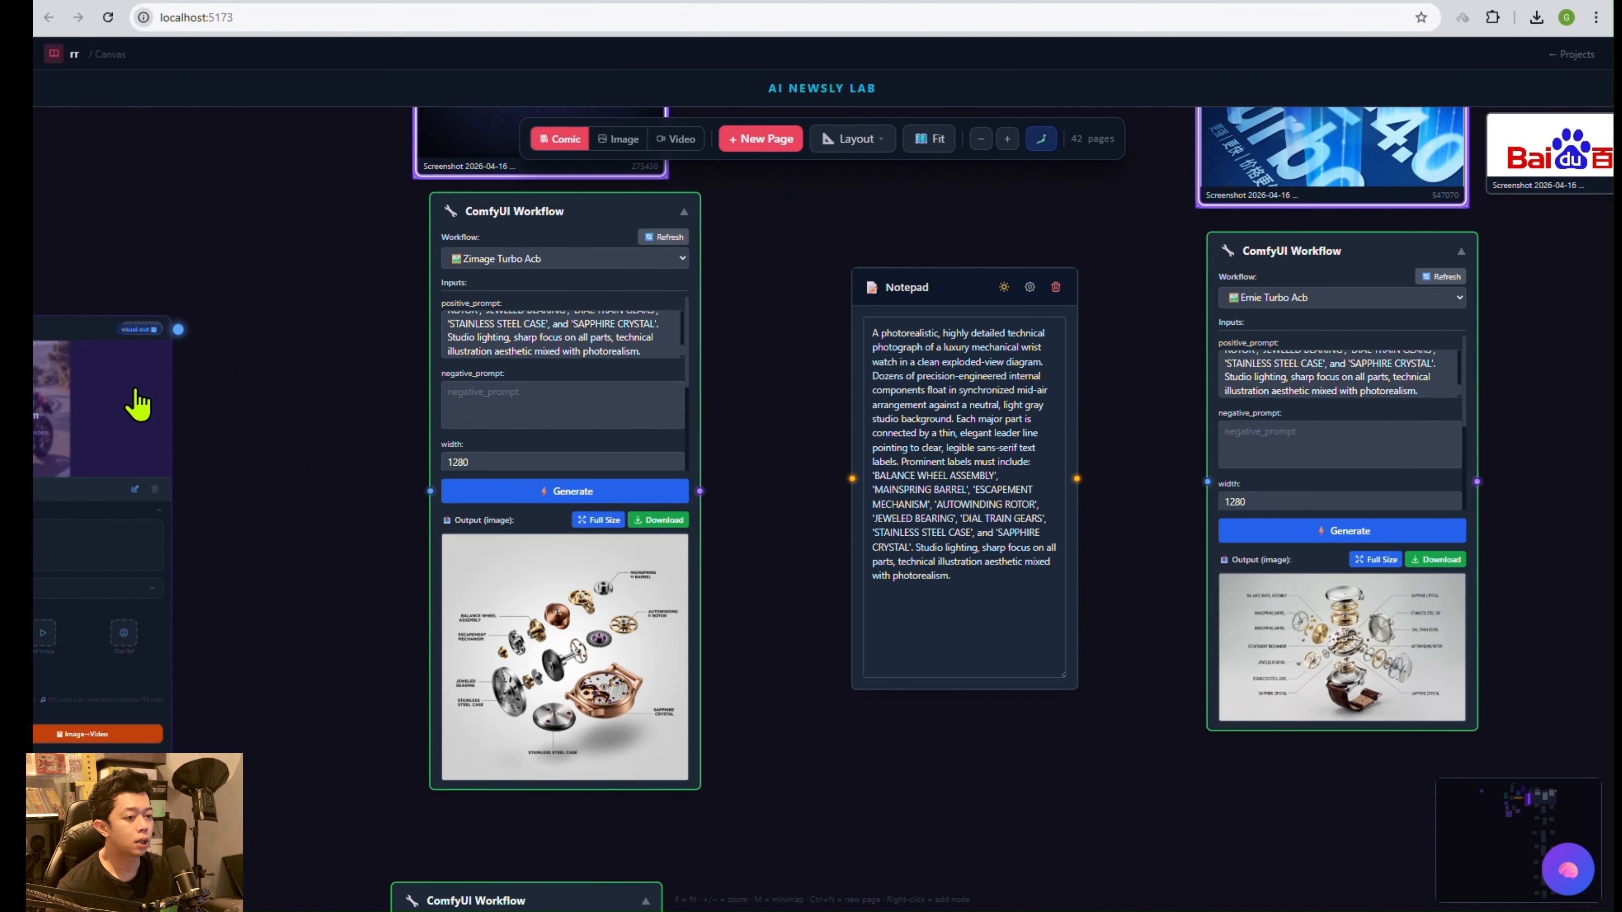
{"action": "left_click_drag", "start_coordinate": [813, 526], "coordinate": [693, 590]}
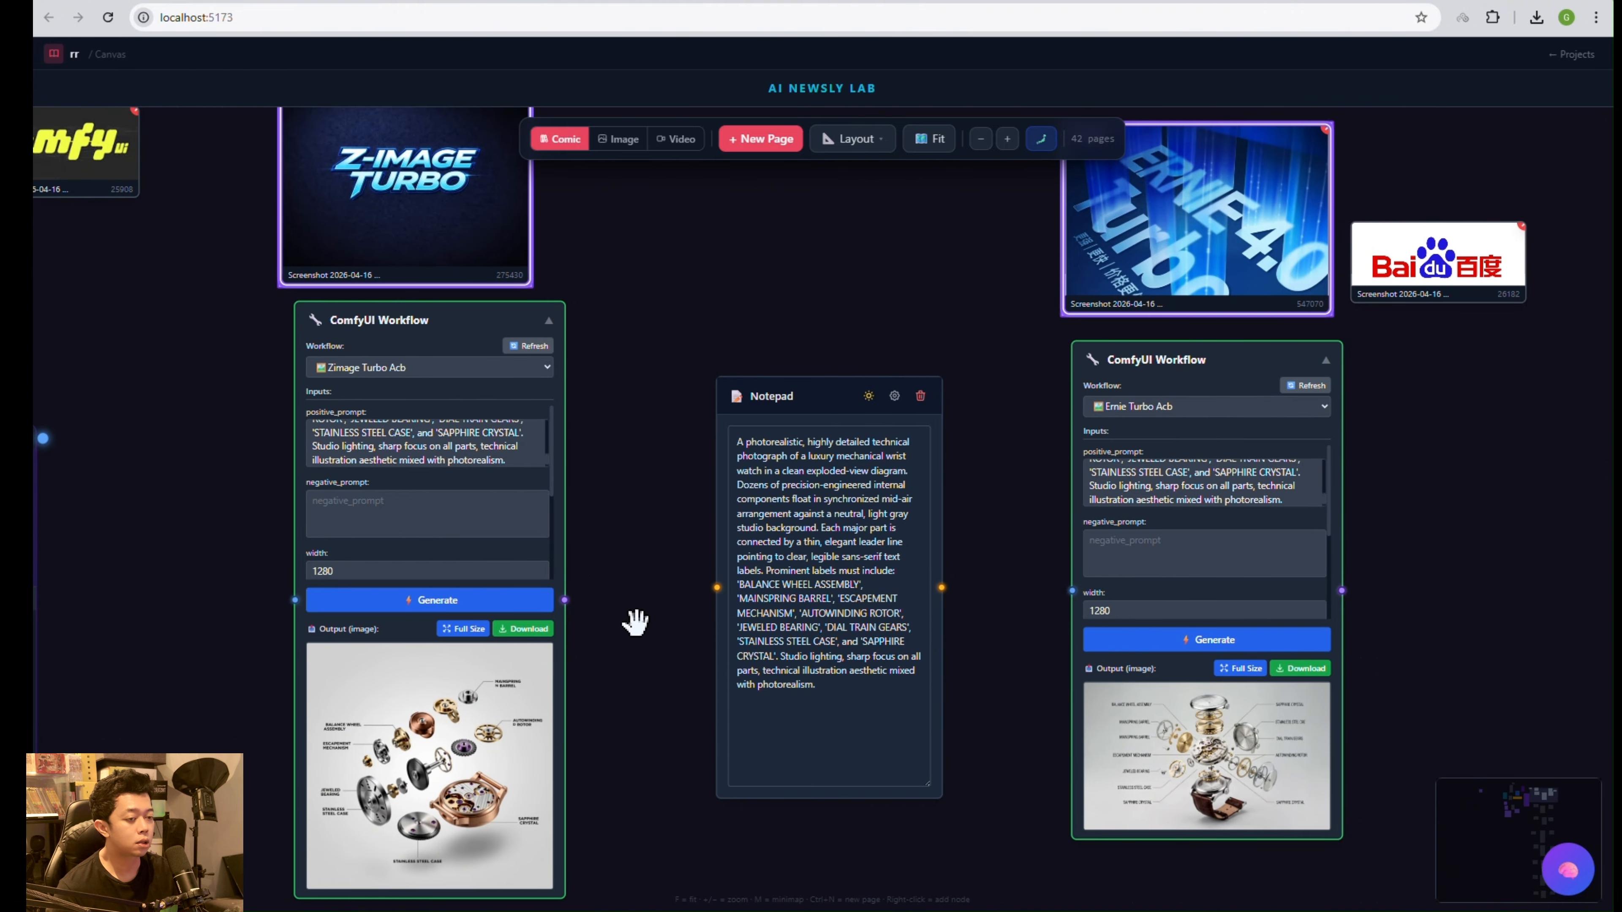
{"action": "left_click_drag", "start_coordinate": [645, 590], "coordinate": [729, 622]}
{"action": "left_click_drag", "start_coordinate": [729, 622], "coordinate": [742, 574]}
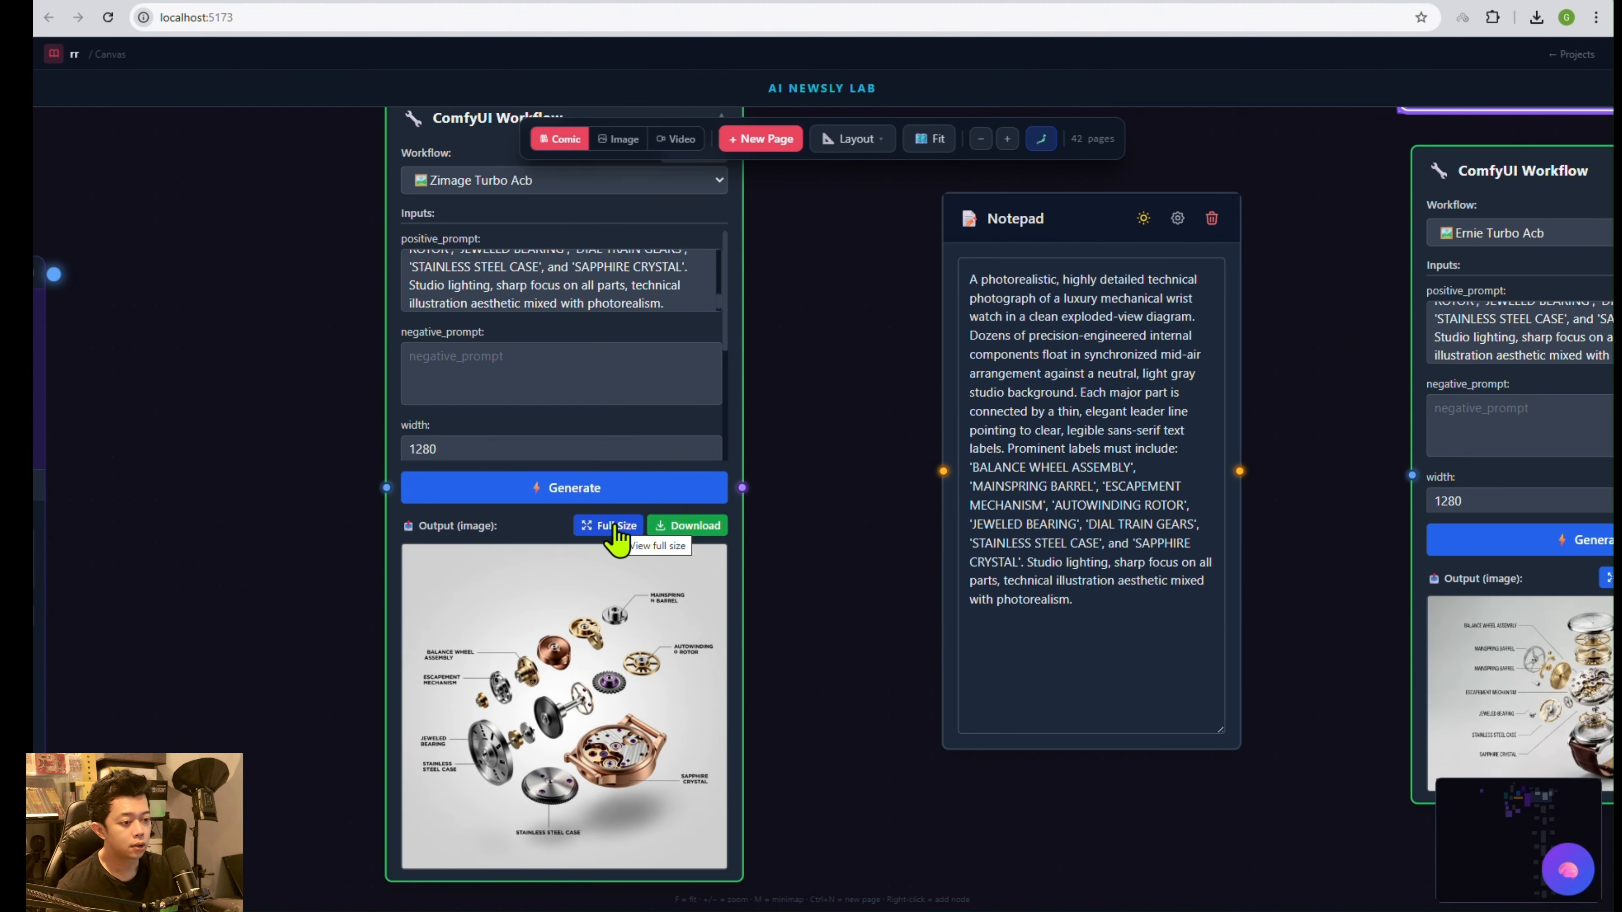
{"action": "left_click", "coordinate": [616, 530]}
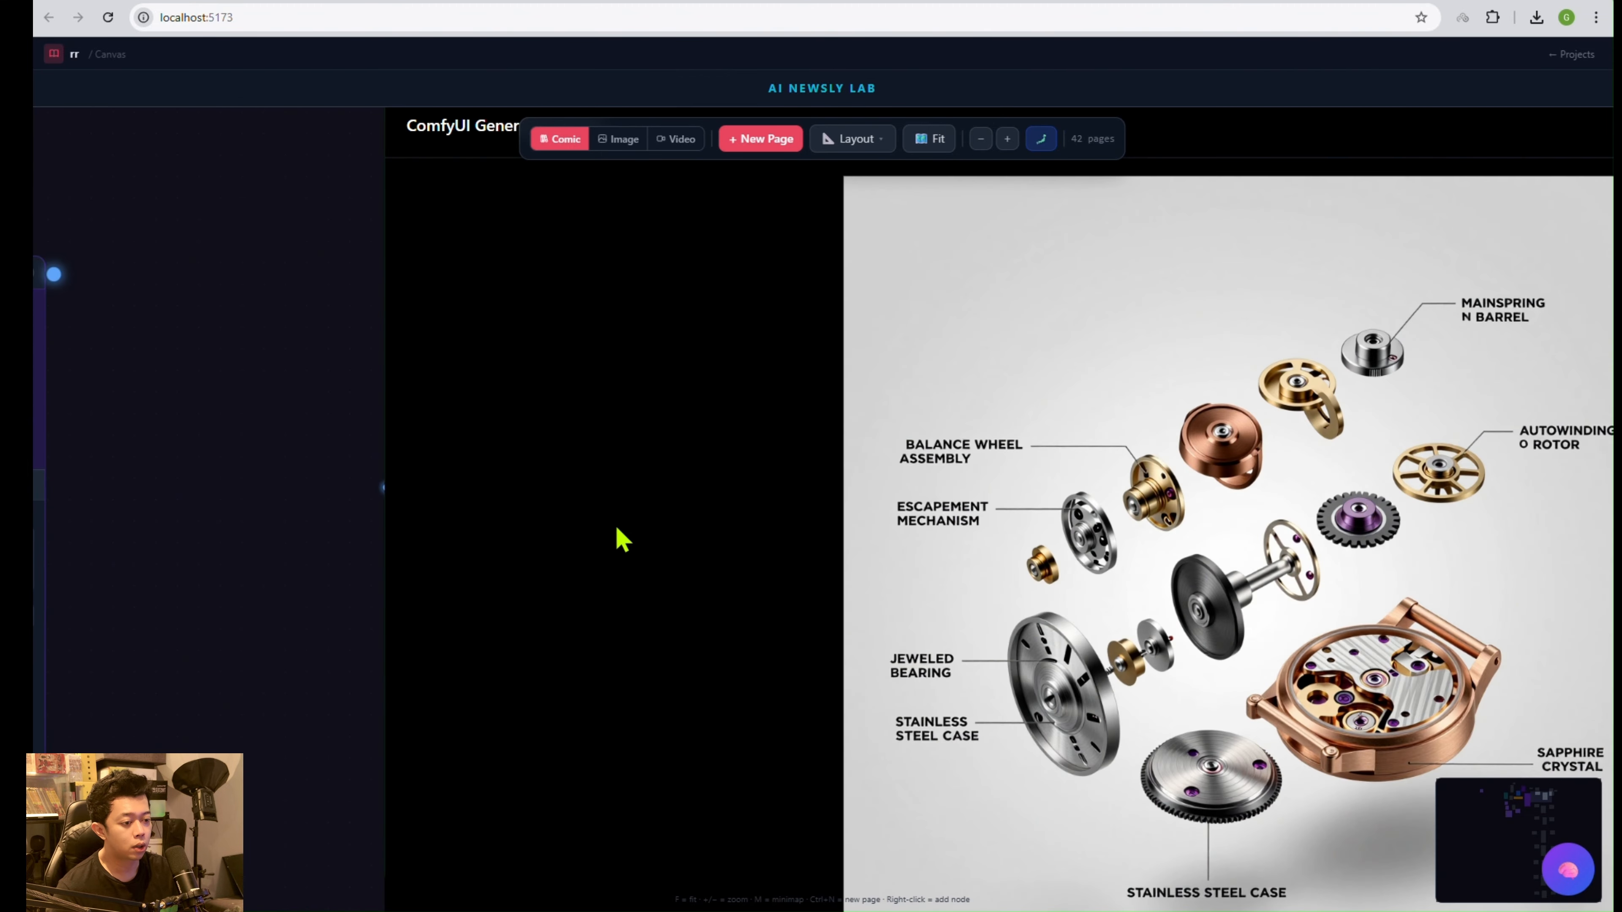
{"action": "left_click_drag", "start_coordinate": [1213, 374], "coordinate": [1192, 385]}
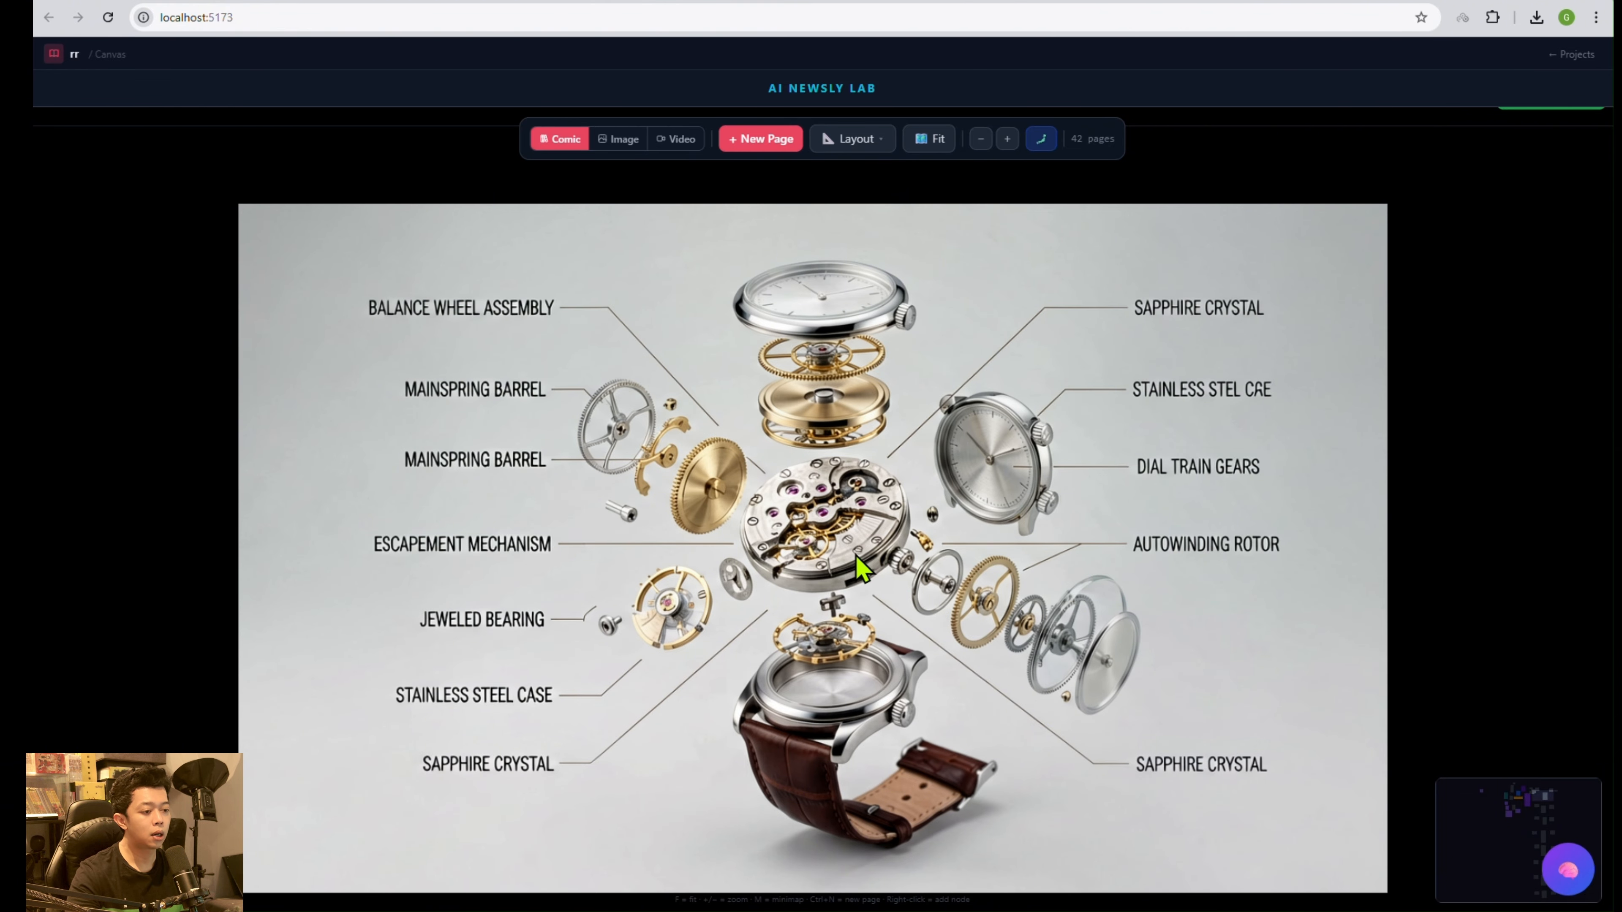
Go to the jet engine comparison and inspect the Zimage Turbo Acb output at full size, then the Ernie Turbo Acb output.
{"action": "scroll", "coordinate": [857, 557], "scroll_direction": "down", "scroll_amount": 4}
{"action": "left_click_drag", "start_coordinate": [1400, 713], "coordinate": [1378, 352]}
{"action": "left_click_drag", "start_coordinate": [1431, 628], "coordinate": [1410, 483]}
{"action": "scroll", "coordinate": [956, 476], "scroll_direction": "up", "scroll_amount": 3}
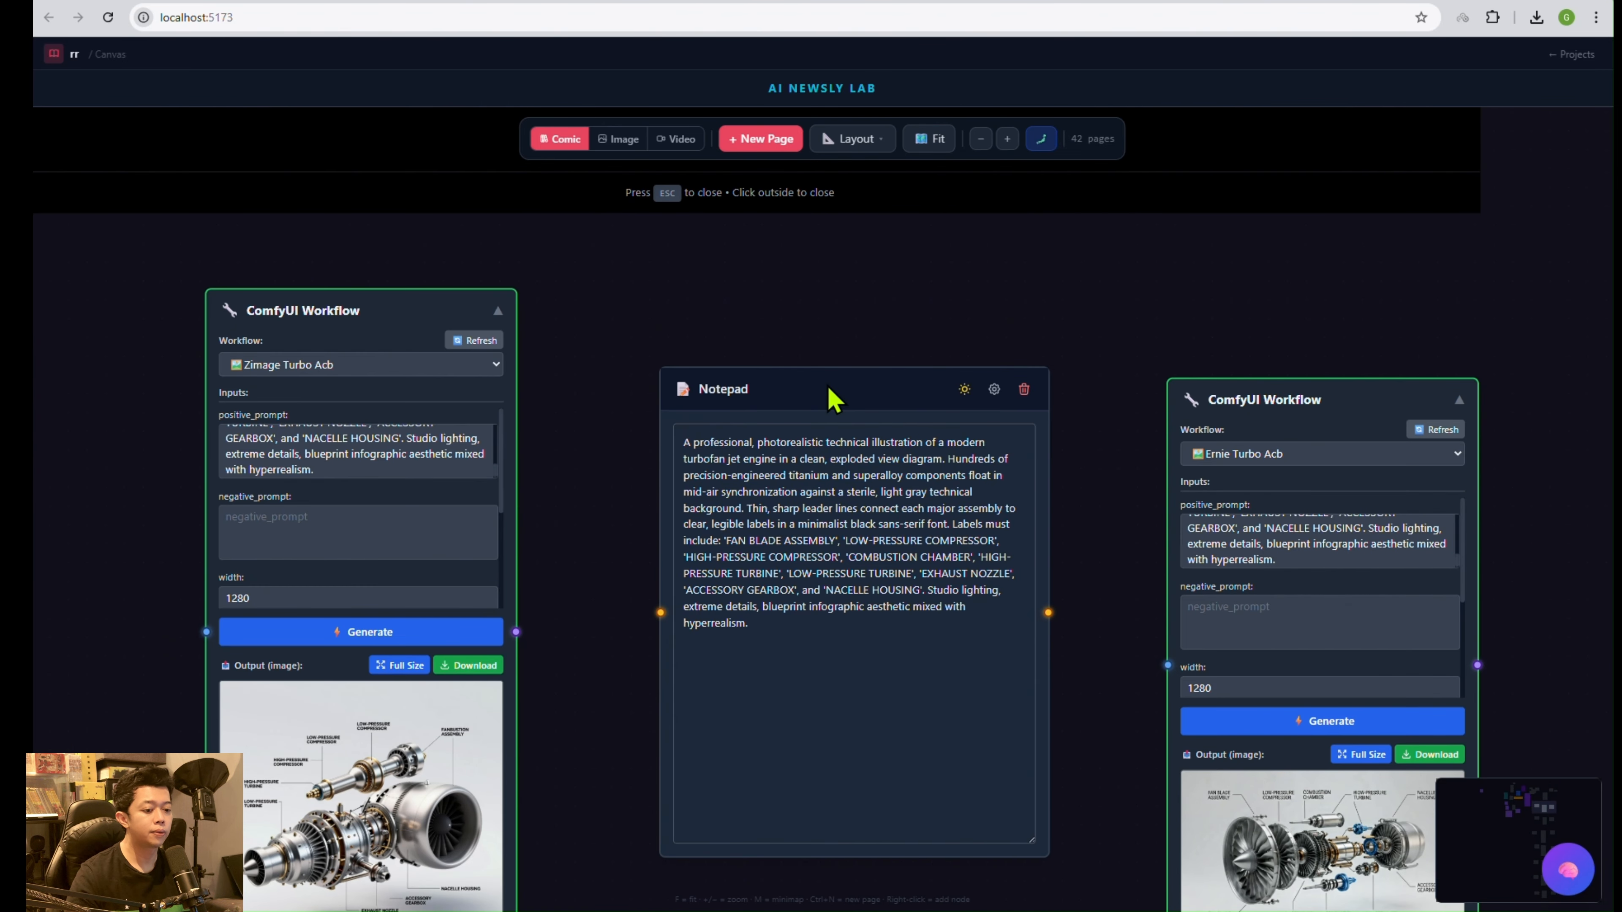
{"action": "left_click_drag", "start_coordinate": [566, 664], "coordinate": [653, 577]}
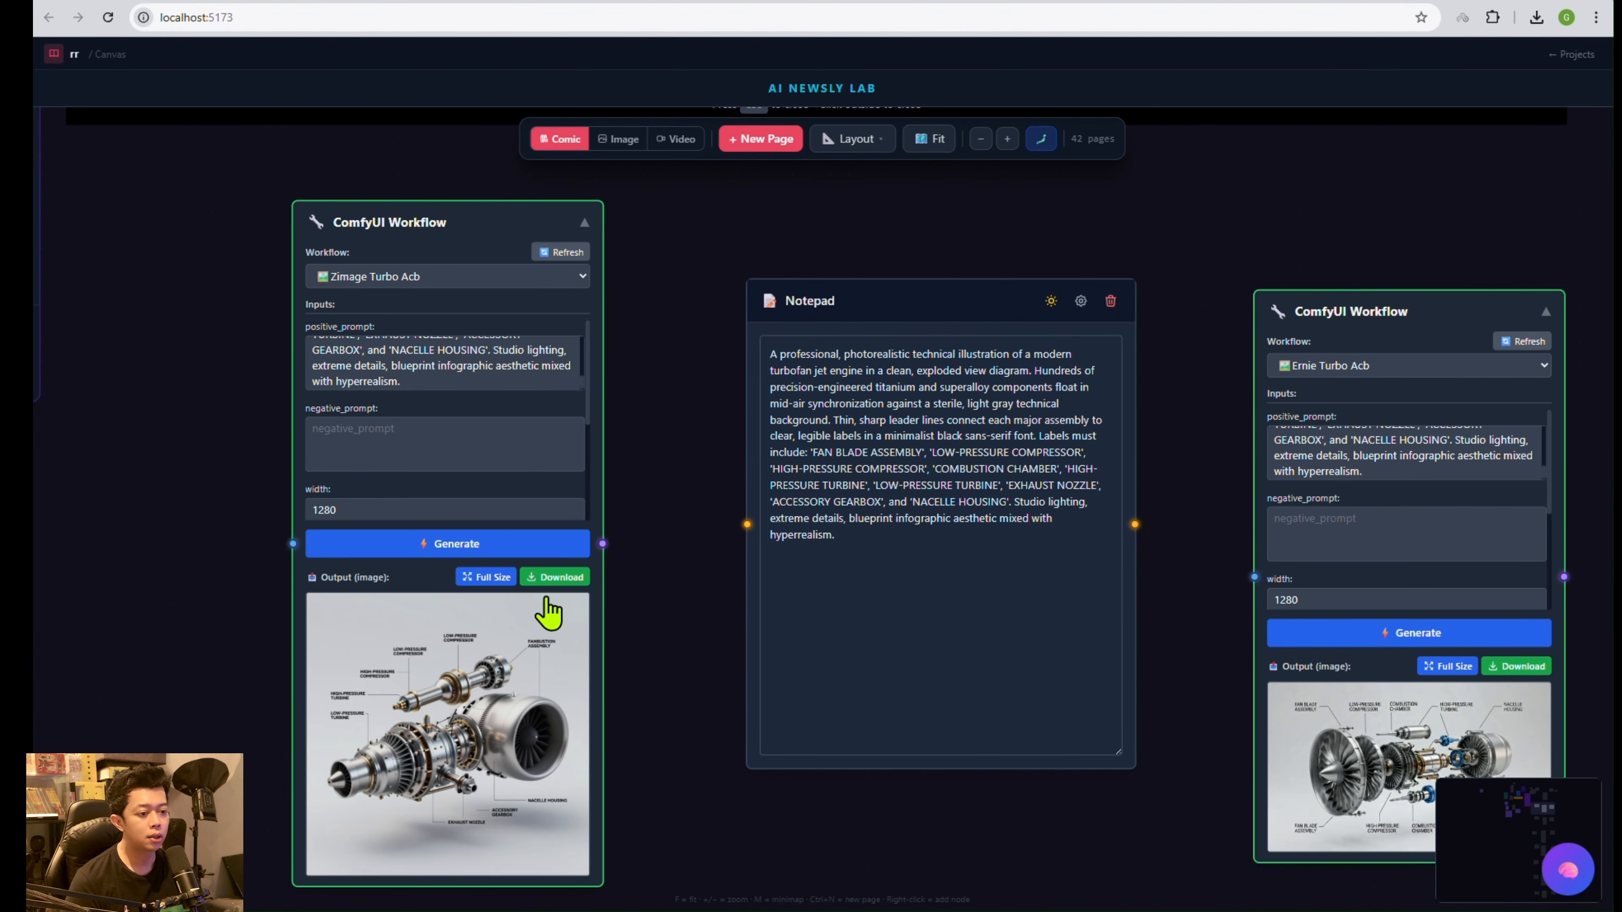
{"action": "left_click", "coordinate": [501, 596]}
{"action": "scroll", "coordinate": [952, 658], "scroll_direction": "up", "scroll_amount": 5}
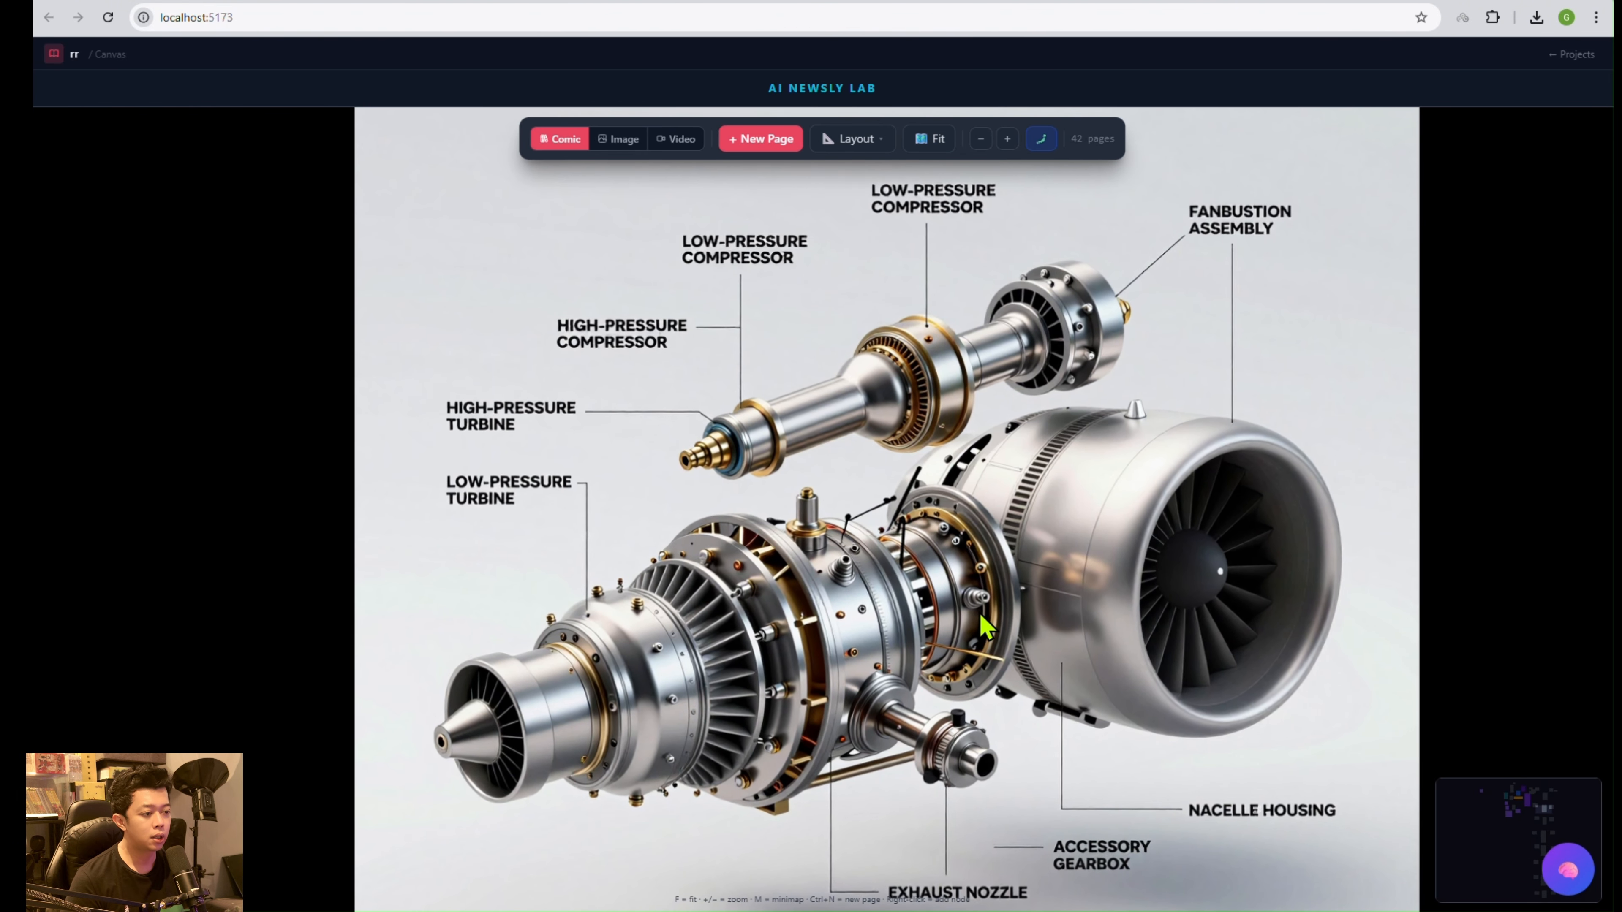
{"action": "key", "text": "Escape"}
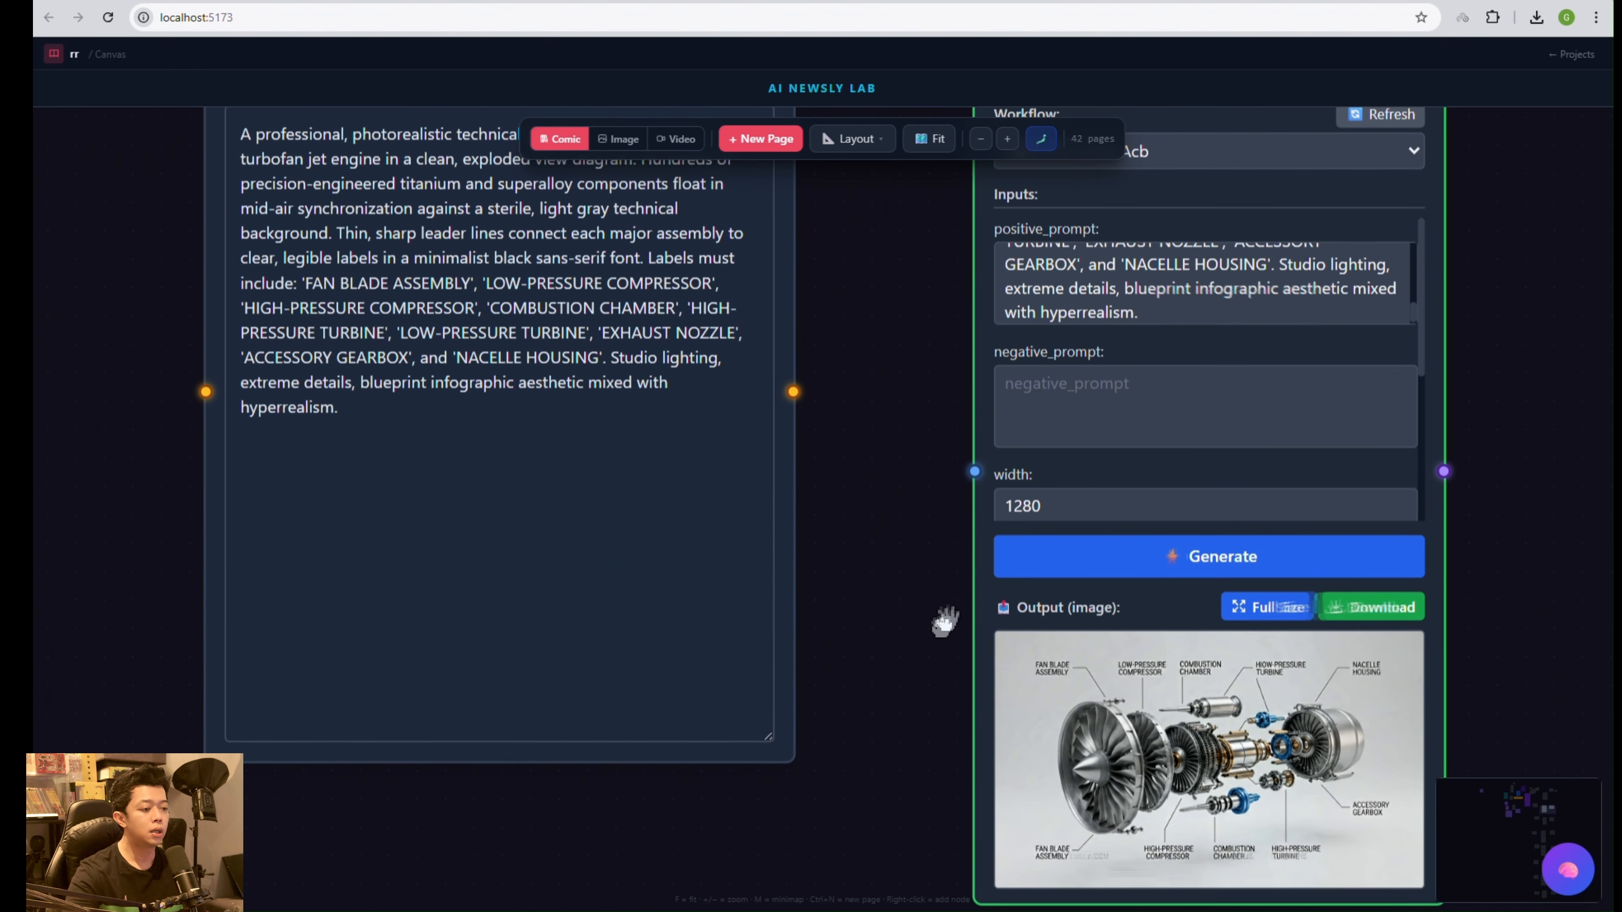
{"action": "left_click", "coordinate": [1273, 609]}
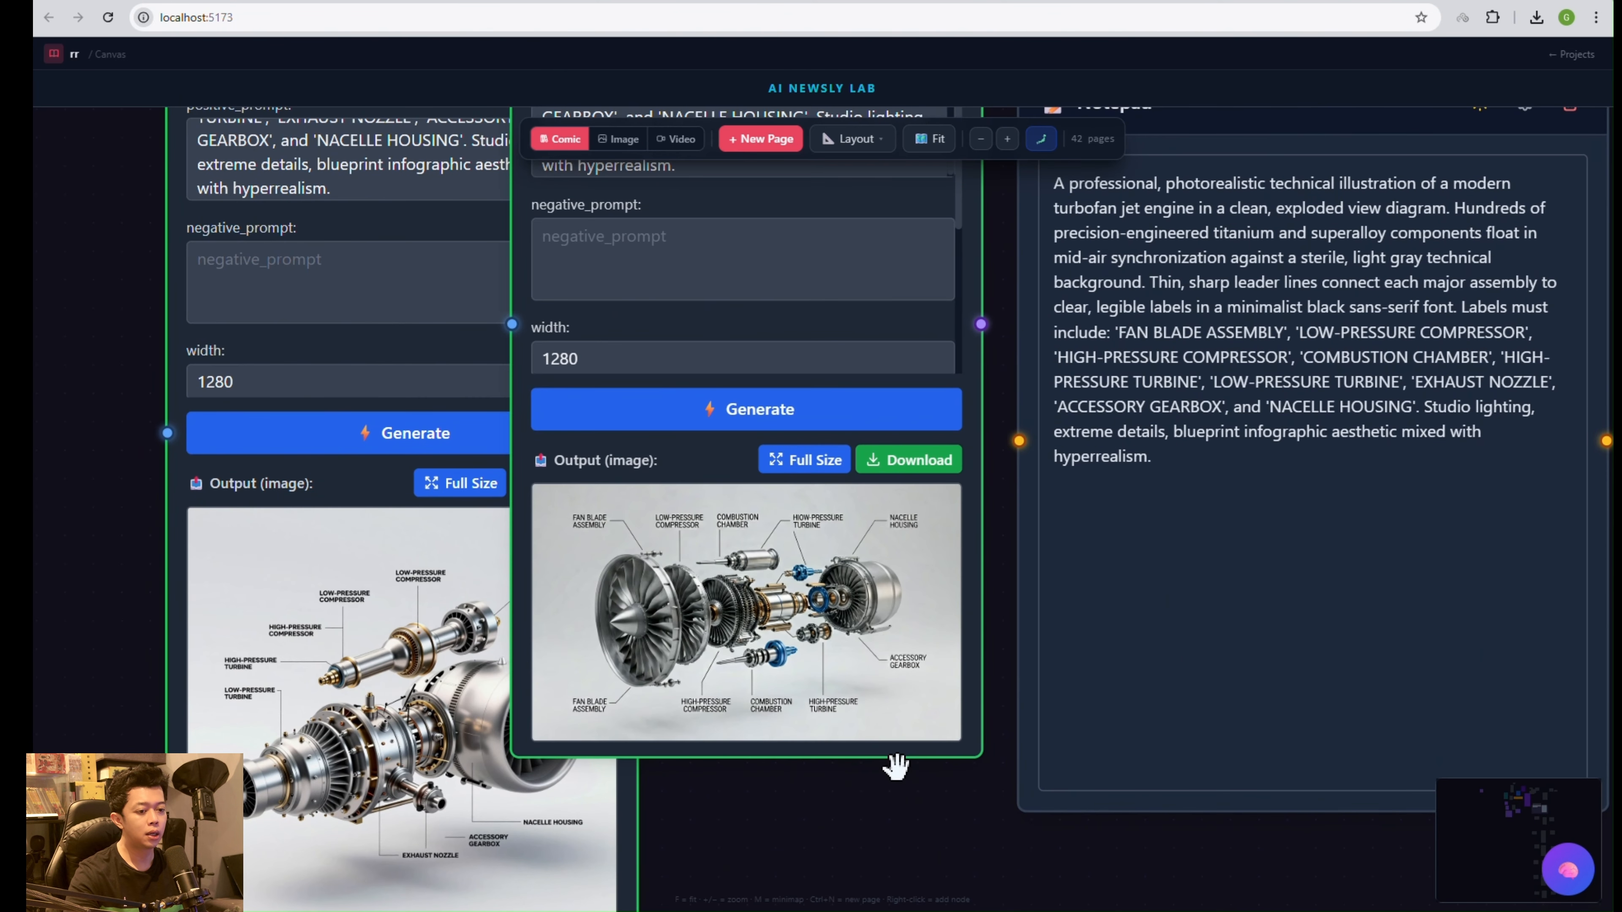
Go to the smartphone comparison and nudge its Notepad and Ernie Turbo Acb node into closer alignment with the Zimage Turbo Acb node.
{"action": "scroll", "coordinate": [976, 441], "scroll_direction": "down", "scroll_amount": 2}
{"action": "left_click_drag", "start_coordinate": [980, 508], "coordinate": [762, 718]}
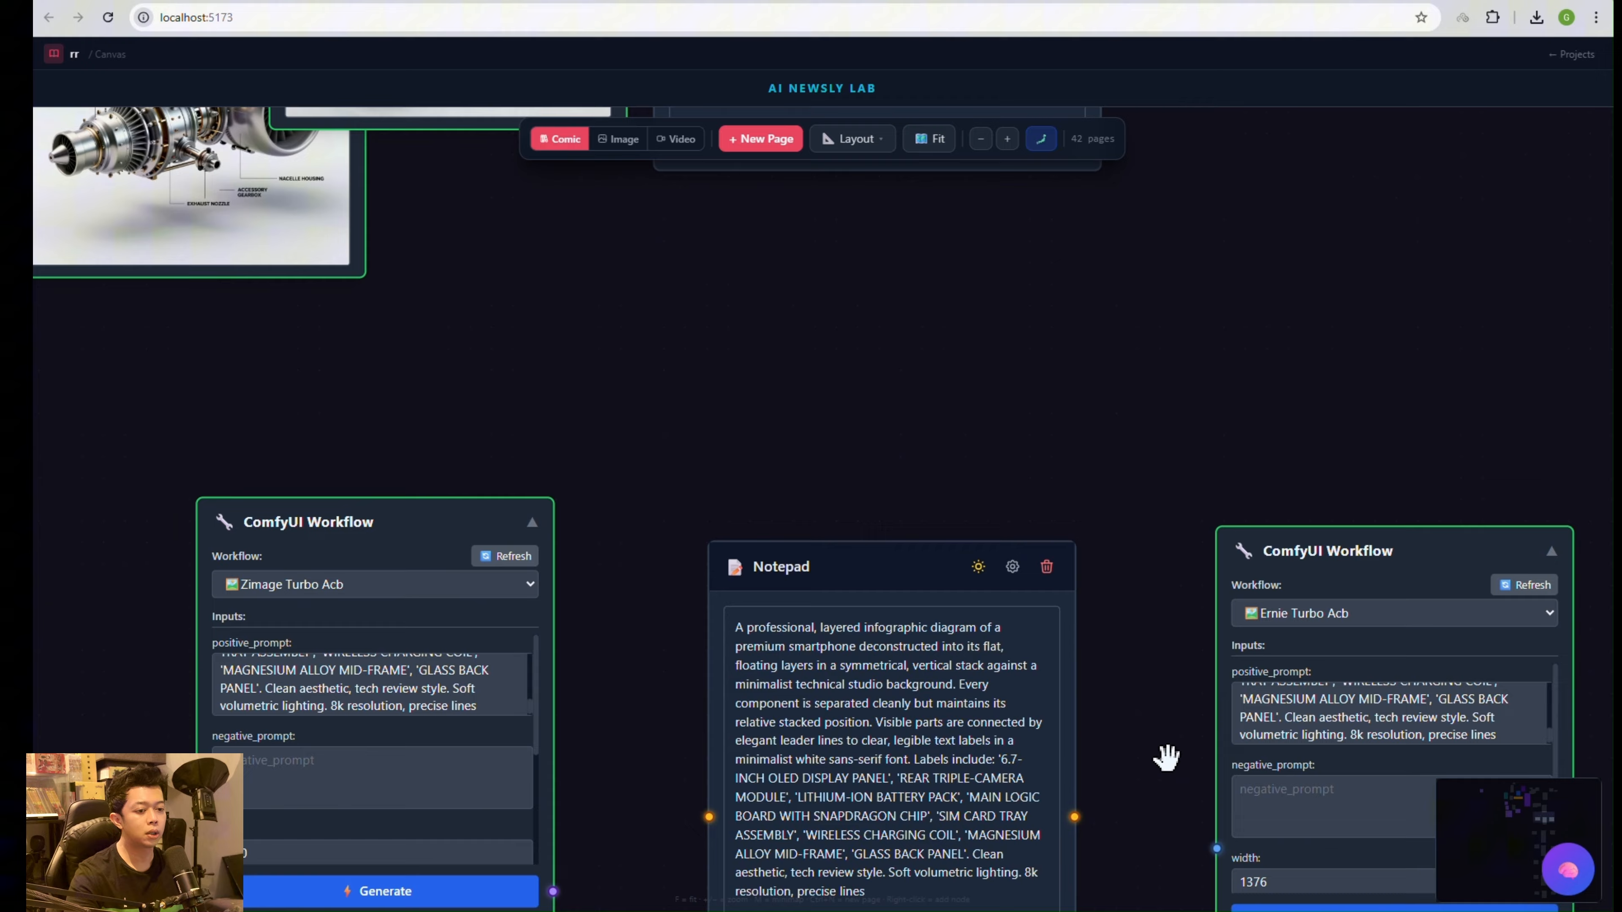
{"action": "left_click_drag", "start_coordinate": [1166, 759], "coordinate": [1092, 614]}
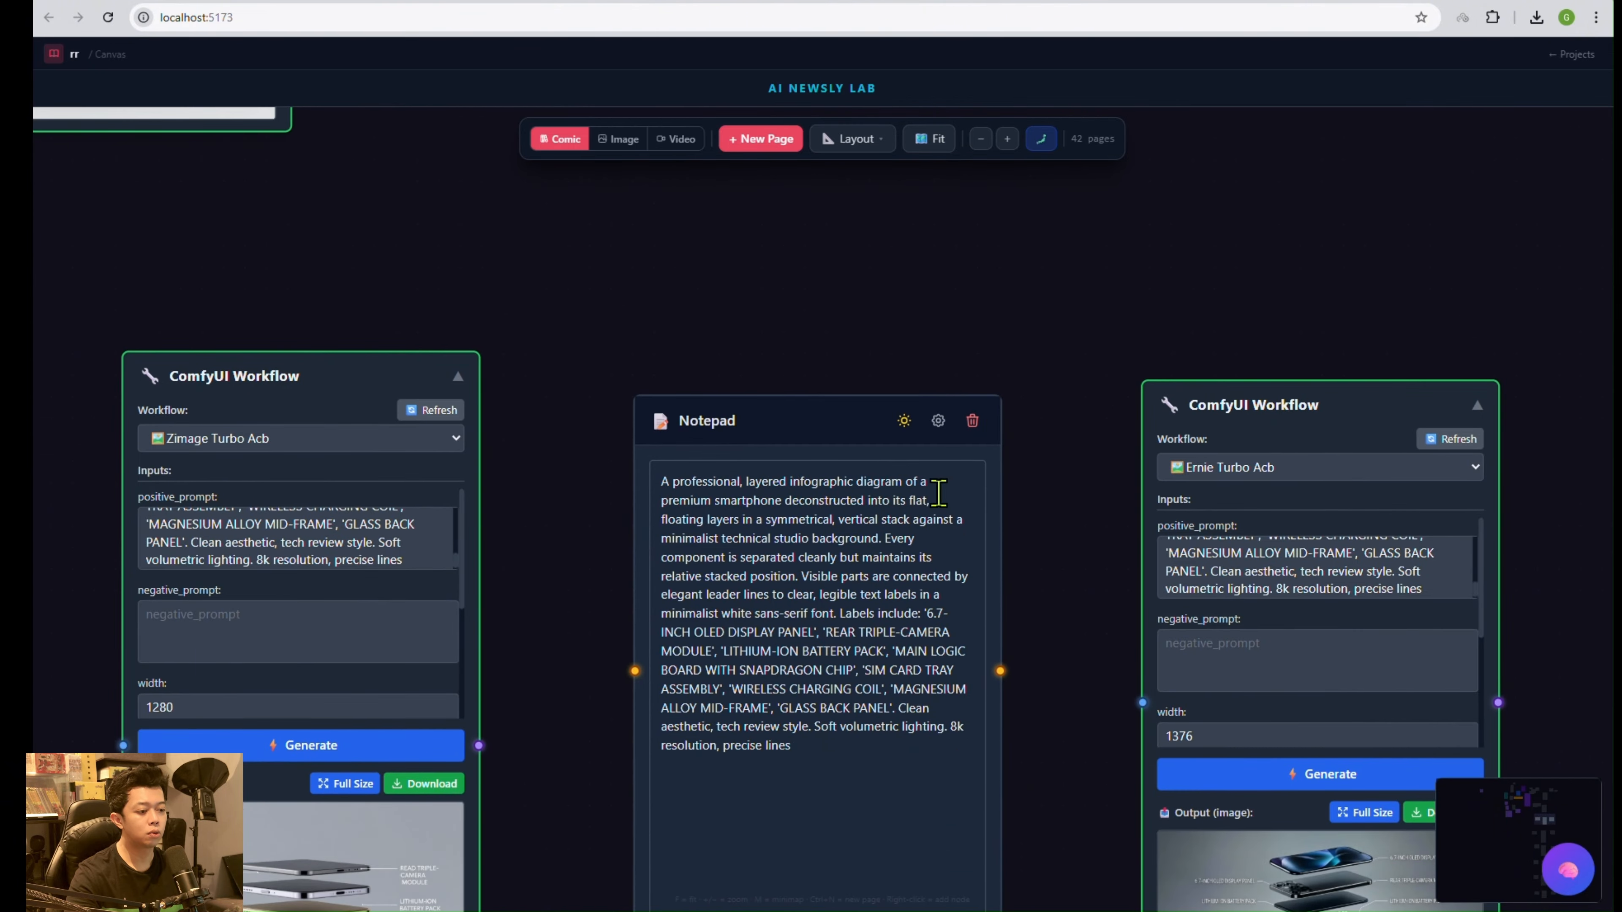
{"action": "left_click_drag", "start_coordinate": [840, 439], "coordinate": [829, 414]}
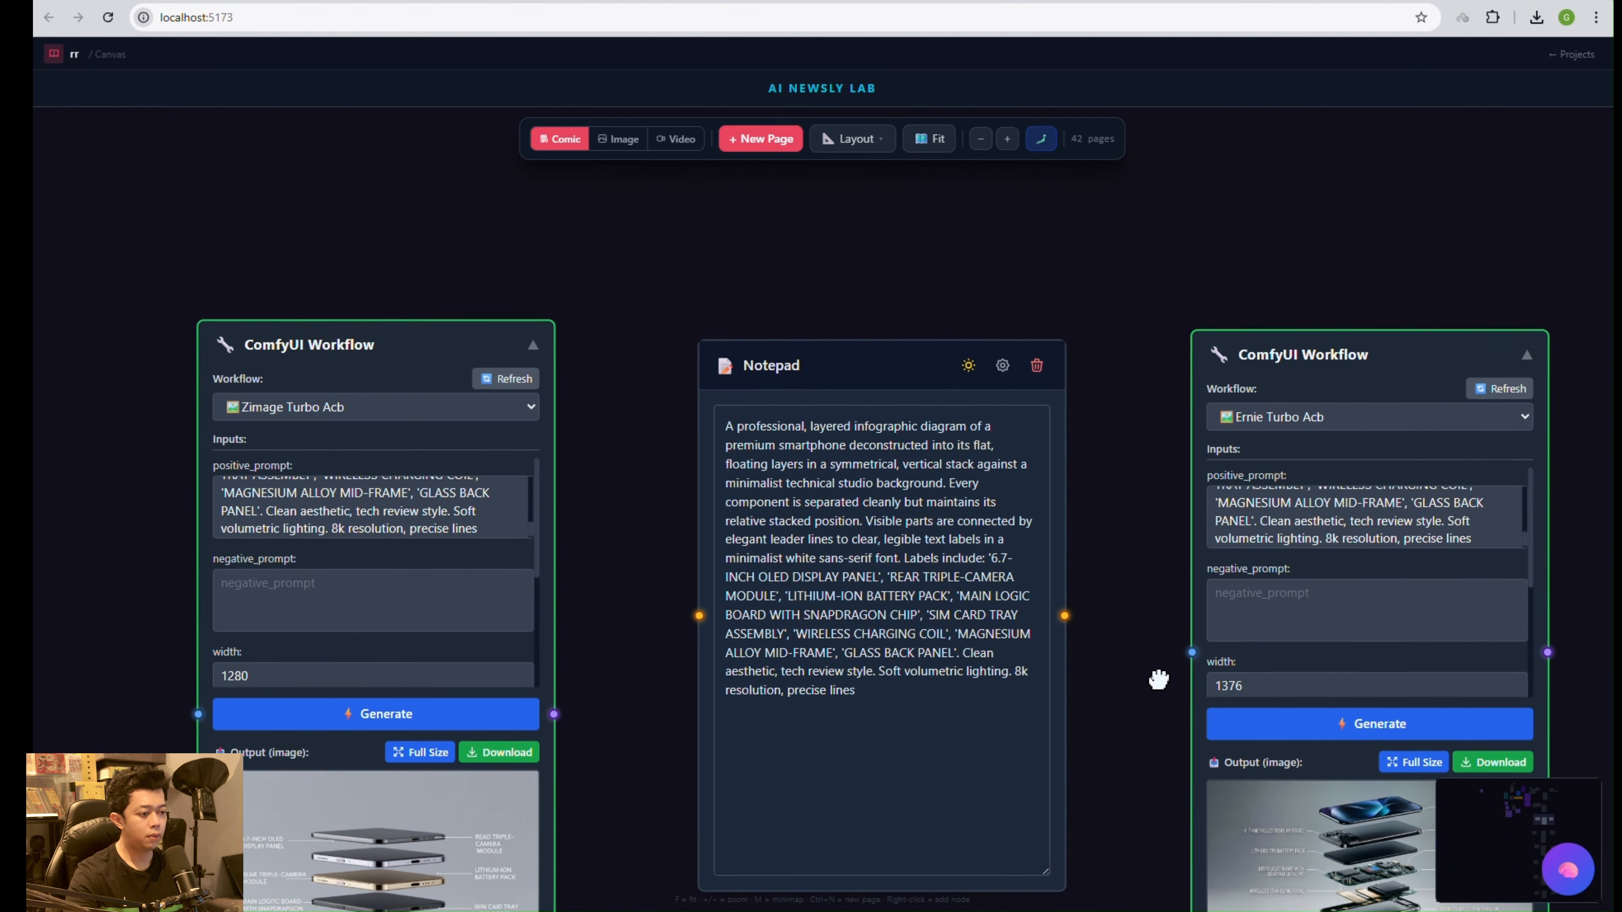
{"action": "left_click_drag", "start_coordinate": [1158, 680], "coordinate": [1187, 670]}
View the smartphone infographic outputs of the Zimage Turbo Acb and Ernie Turbo Acb nodes at full size.
{"action": "scroll", "coordinate": [1166, 690], "scroll_direction": "up", "scroll_amount": 2}
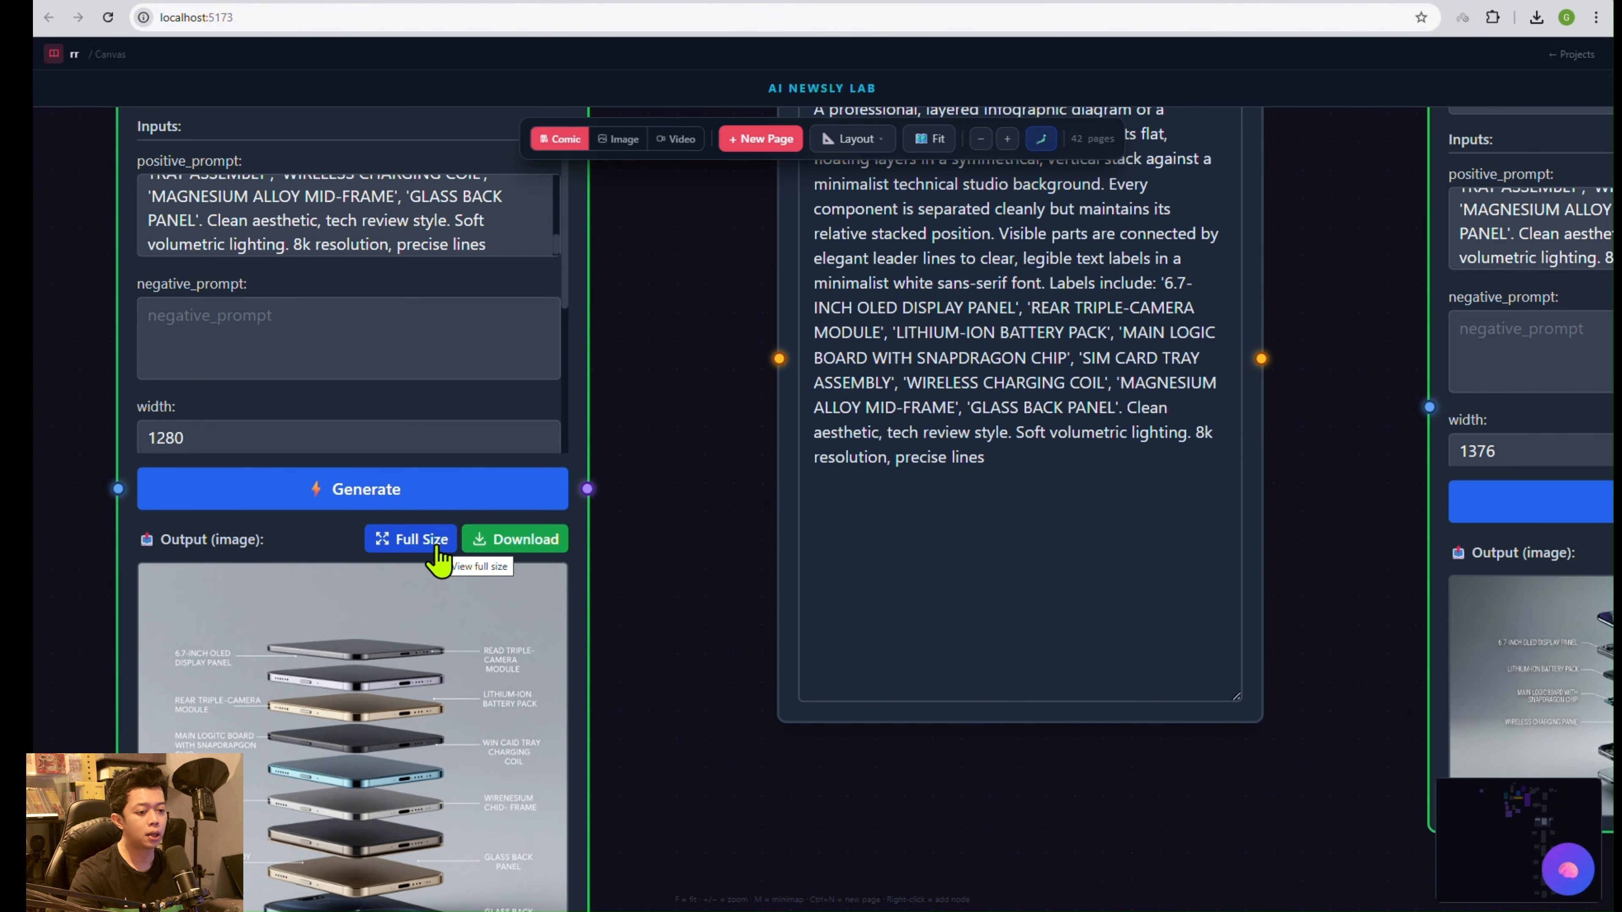
{"action": "left_click", "coordinate": [421, 540]}
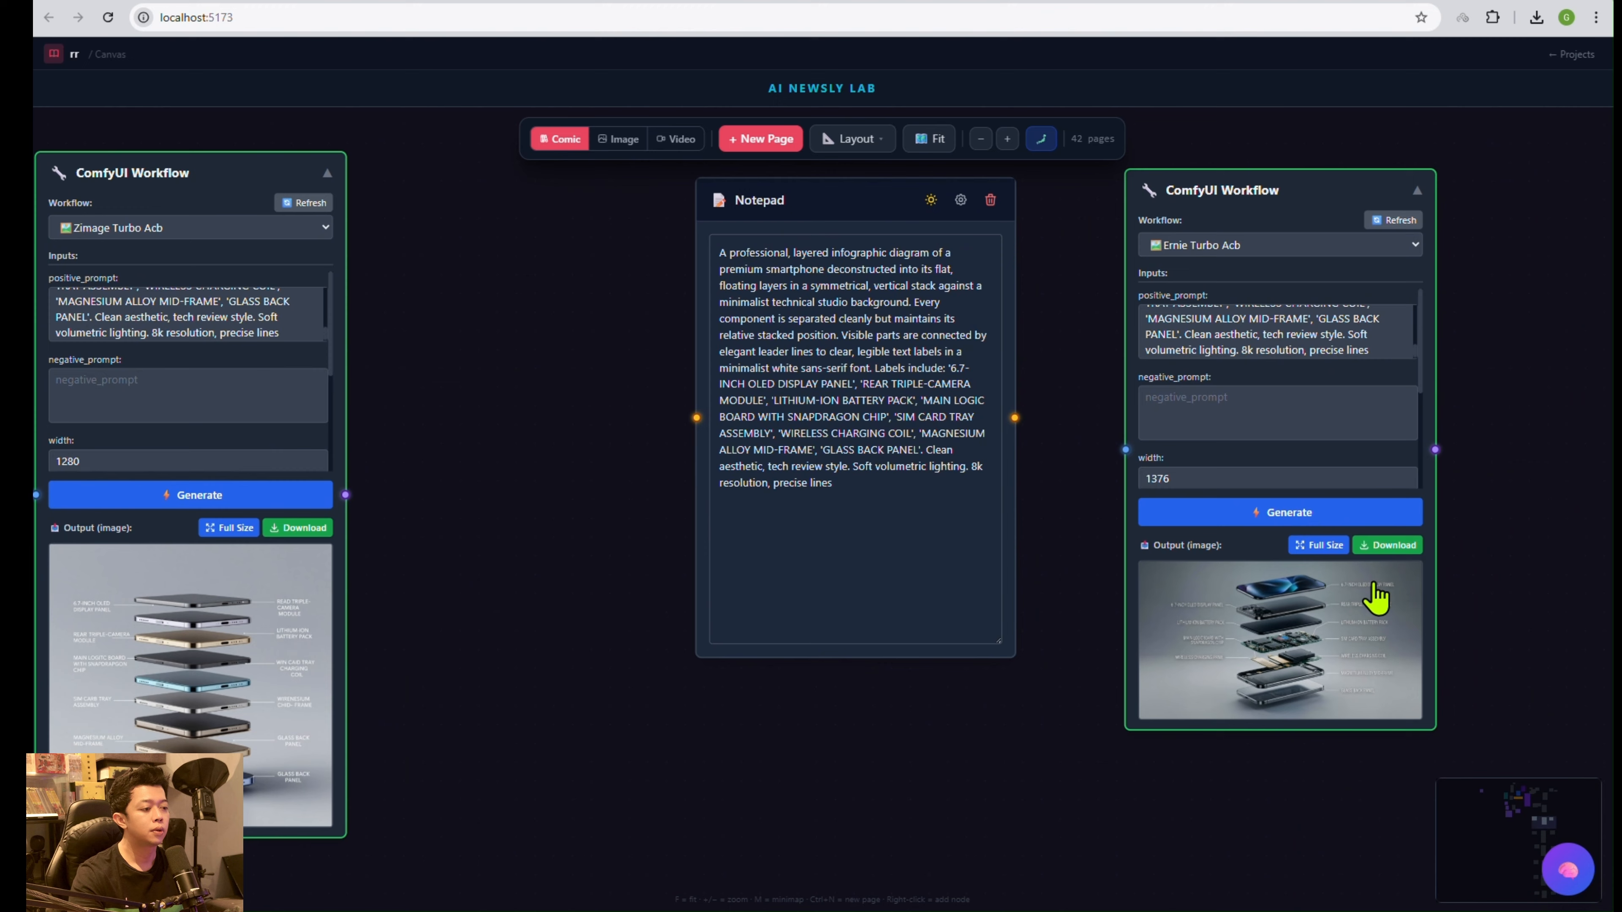
{"action": "left_click", "coordinate": [1333, 549]}
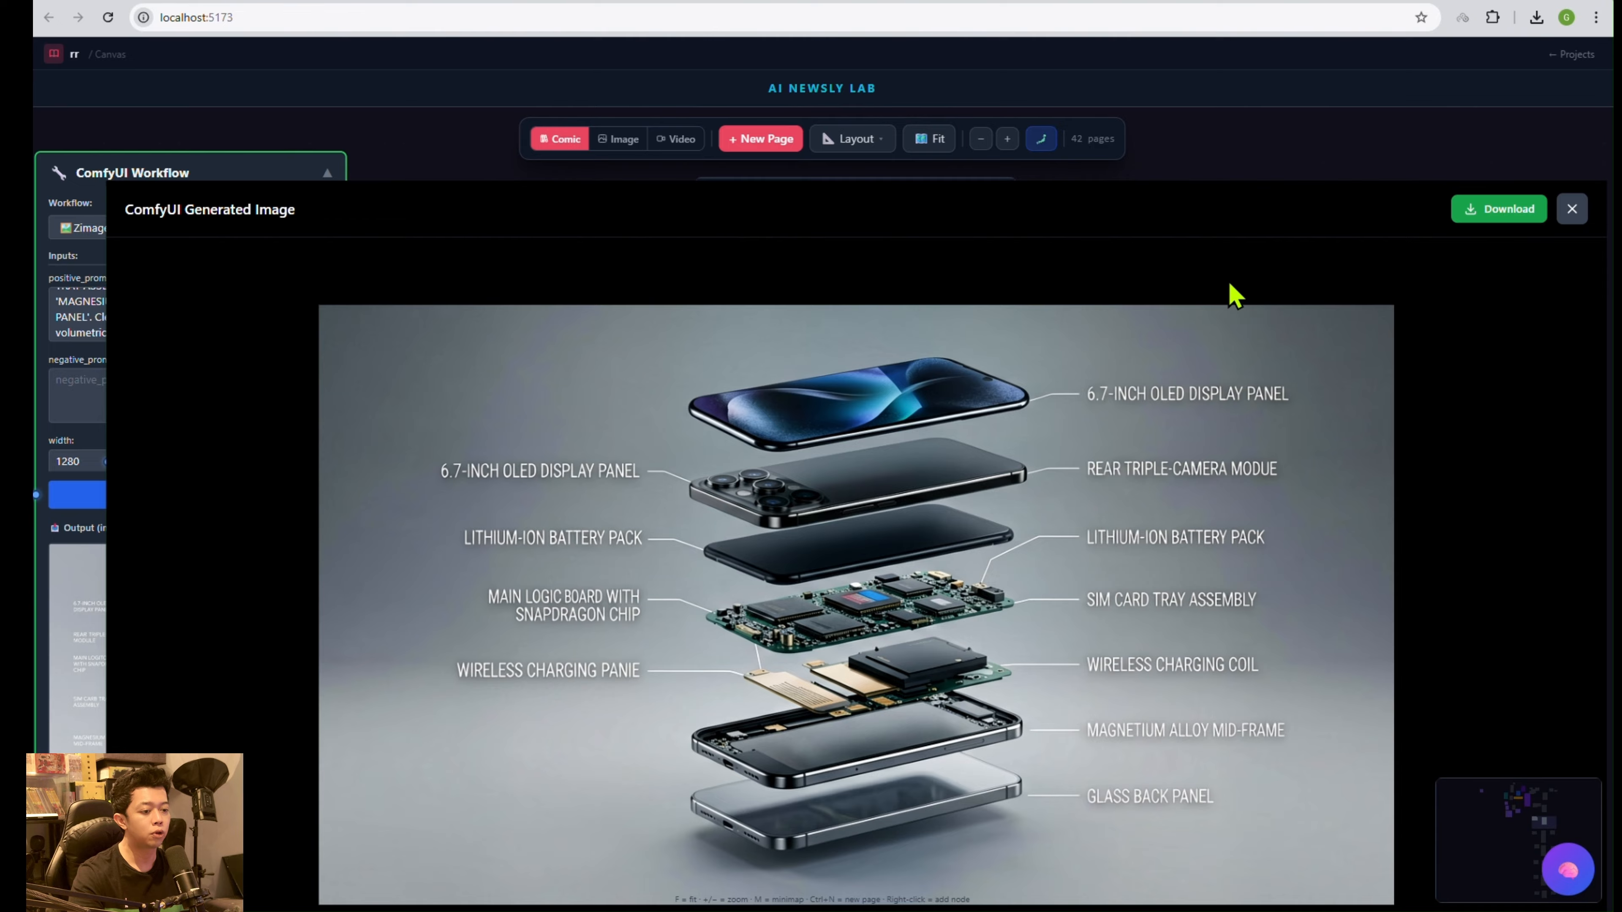
Inspect the component labels in the full-size Ernie Turbo Acb smartphone infographic and close the image.
{"action": "scroll", "coordinate": [1095, 648], "scroll_direction": "up", "scroll_amount": 3}
{"action": "left_click_drag", "start_coordinate": [1025, 620], "coordinate": [1167, 600]}
{"action": "scroll", "coordinate": [1207, 589], "scroll_direction": "down", "scroll_amount": 1}
{"action": "key", "text": "Escape"}
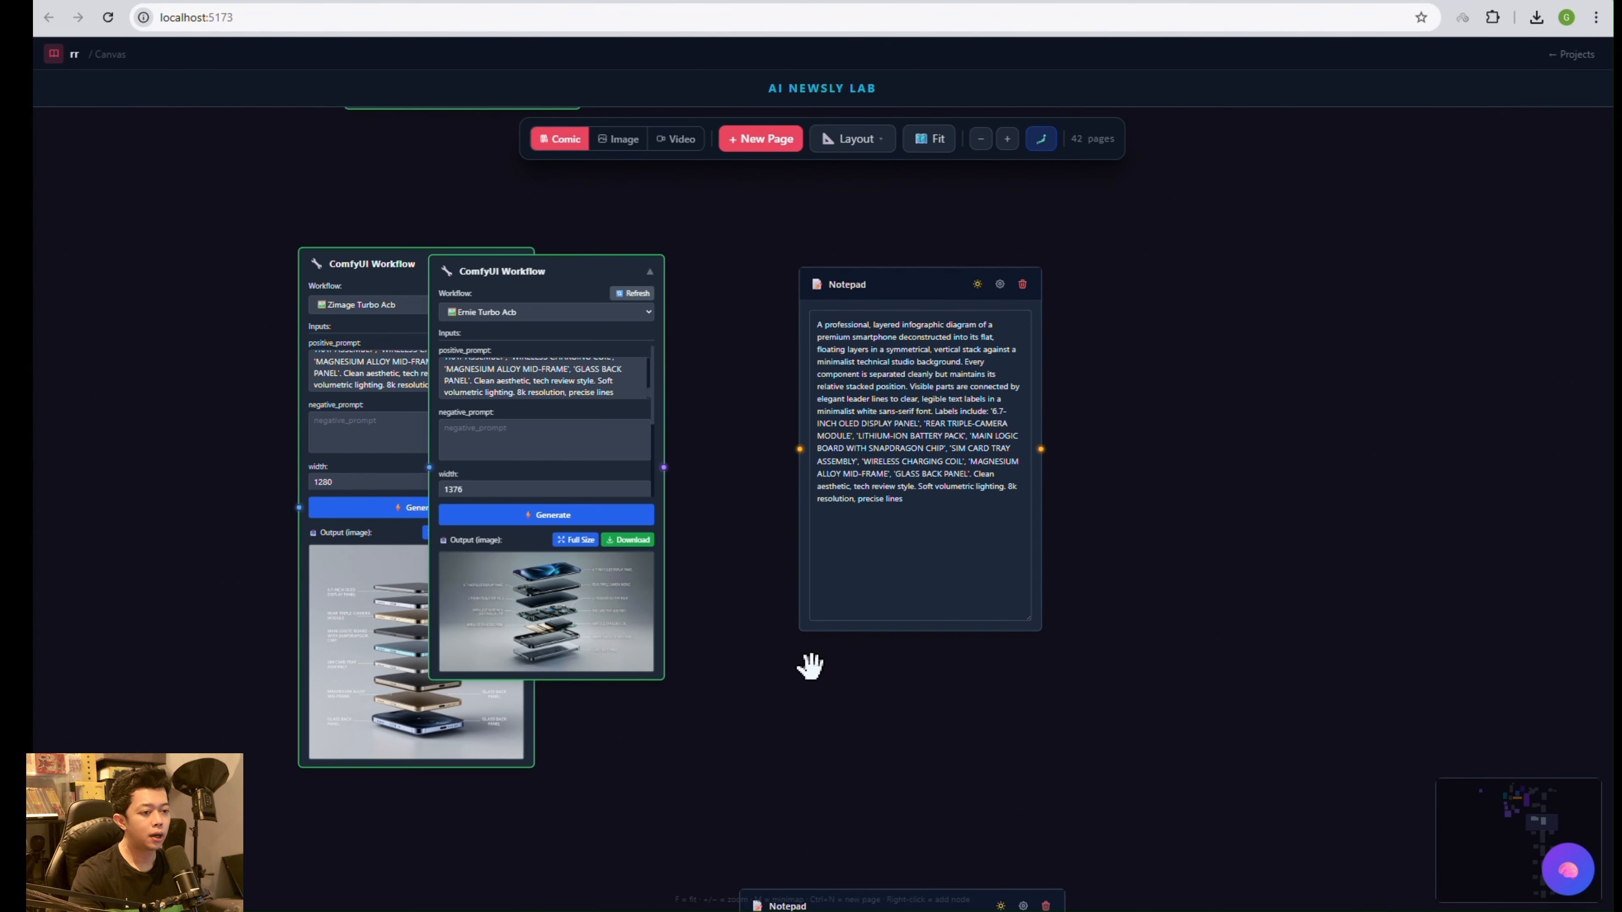
Go to the robot duel comic comparison and read through its Notepad prompt from the character descriptions onward.
{"action": "left_click_drag", "start_coordinate": [952, 821], "coordinate": [935, 311]}
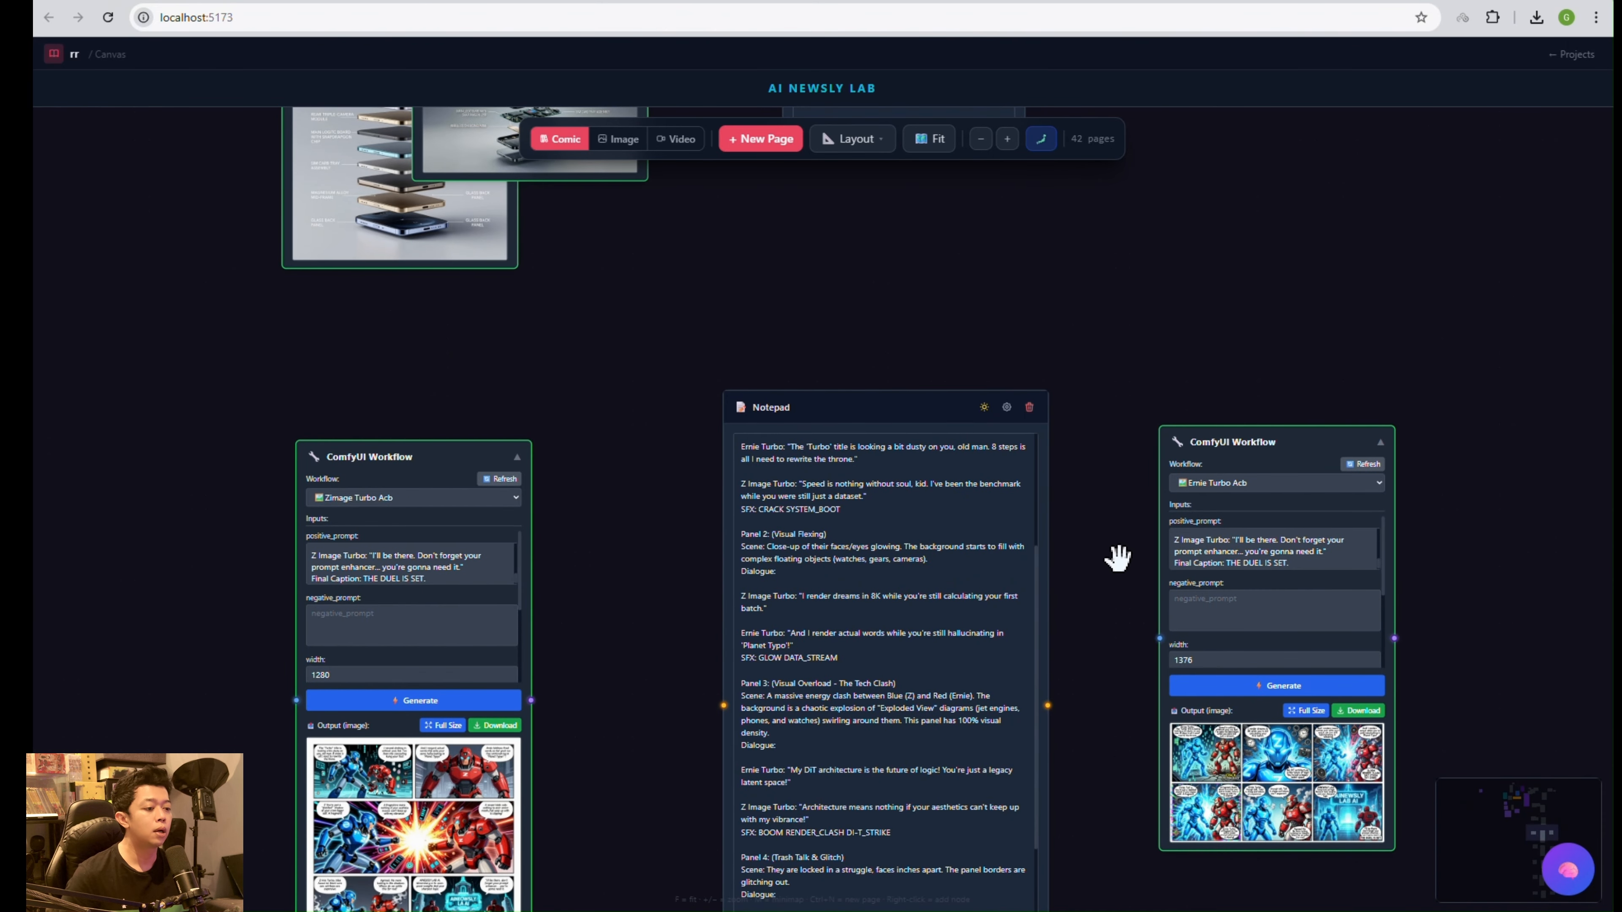
{"action": "scroll", "coordinate": [1087, 681], "scroll_direction": "up", "scroll_amount": 2}
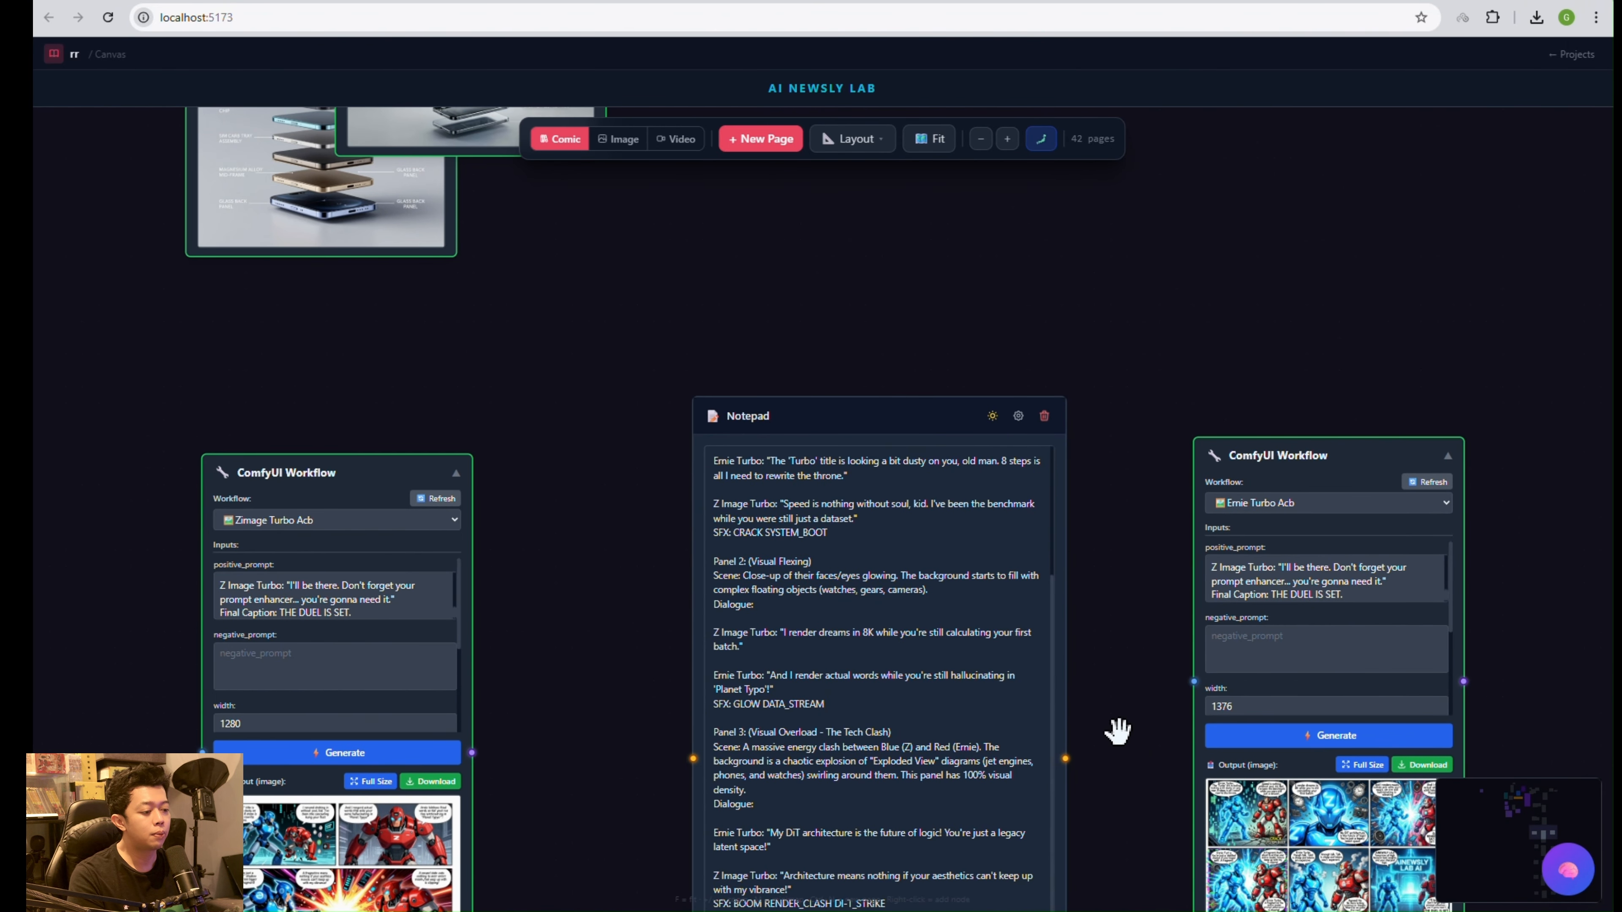
{"action": "scroll", "coordinate": [1115, 728], "scroll_direction": "up", "scroll_amount": 2}
{"action": "scroll", "coordinate": [1020, 578], "scroll_direction": "up", "scroll_amount": 1}
{"action": "scroll", "coordinate": [1022, 463], "scroll_direction": "up", "scroll_amount": 5}
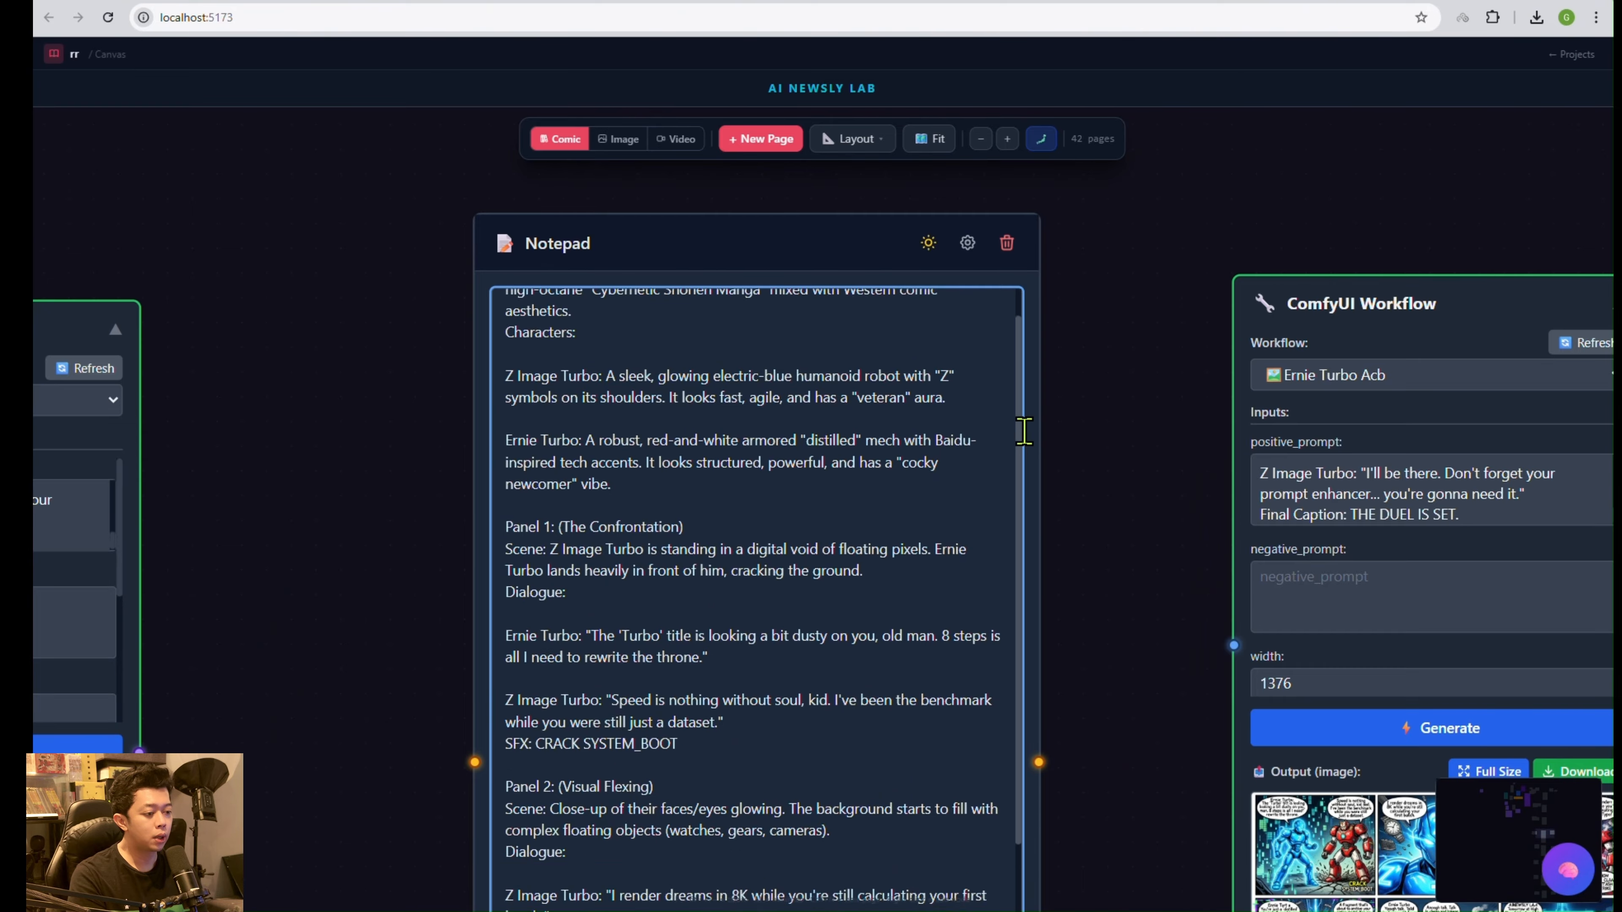
{"action": "scroll", "coordinate": [1022, 464], "scroll_direction": "down", "scroll_amount": 10}
{"action": "scroll", "coordinate": [1074, 804], "scroll_direction": "down", "scroll_amount": 5}
Inspect the robot duel comic panels at full size, first the Zimage Turbo Acb output, then the Ernie Turbo Acb output.
{"action": "left_click_drag", "start_coordinate": [1075, 803], "coordinate": [1032, 487]}
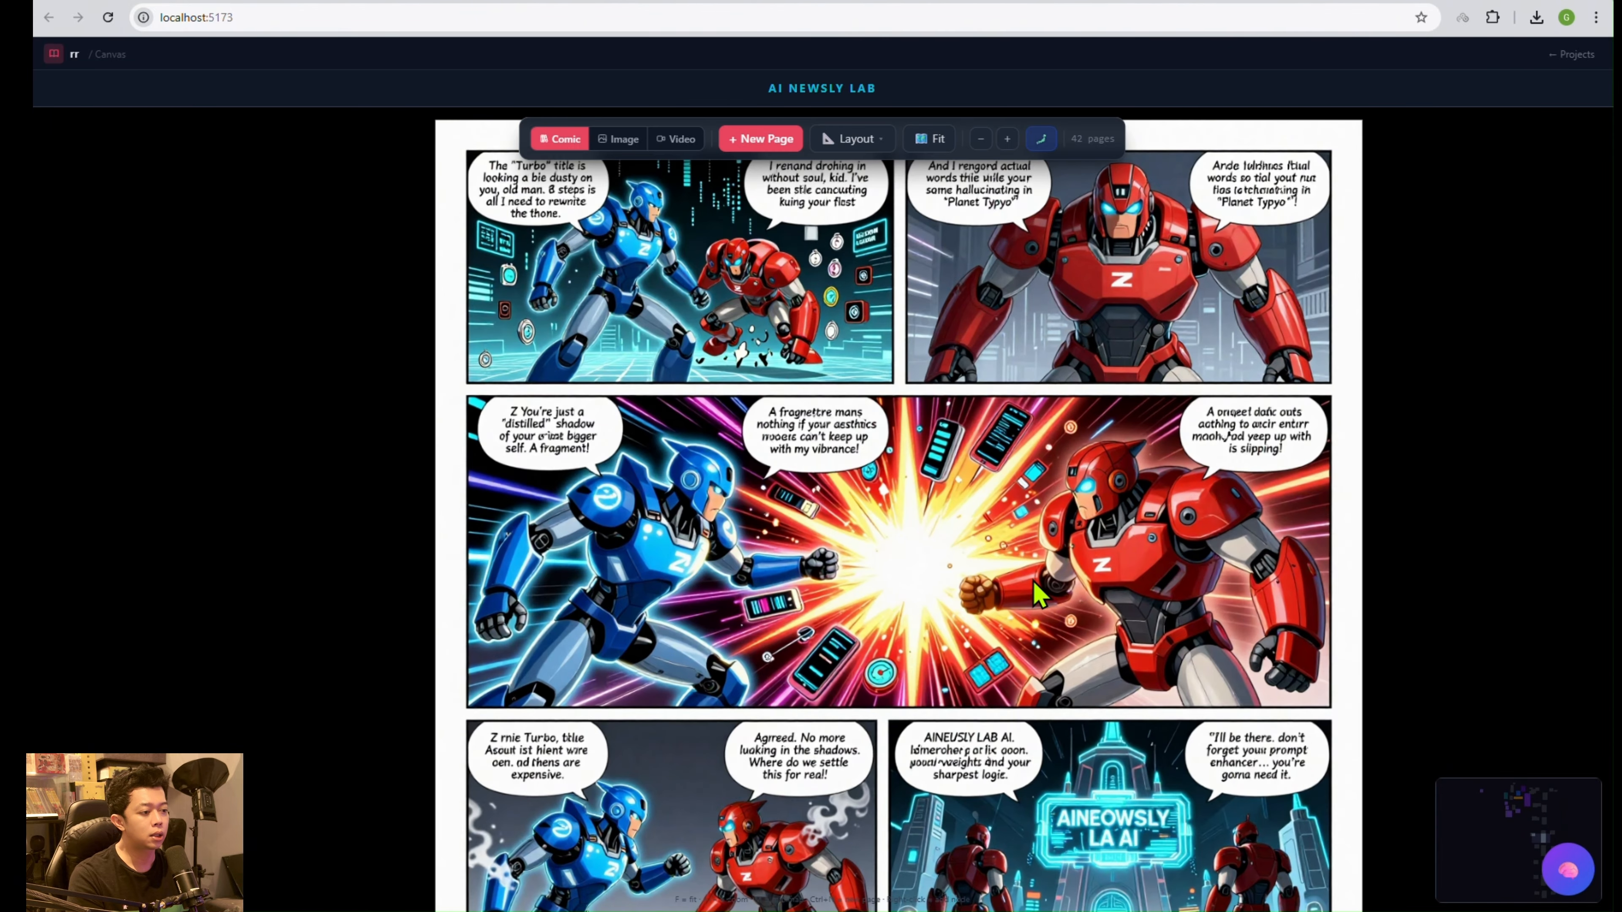
{"action": "scroll", "coordinate": [1079, 575], "scroll_direction": "down", "scroll_amount": 1}
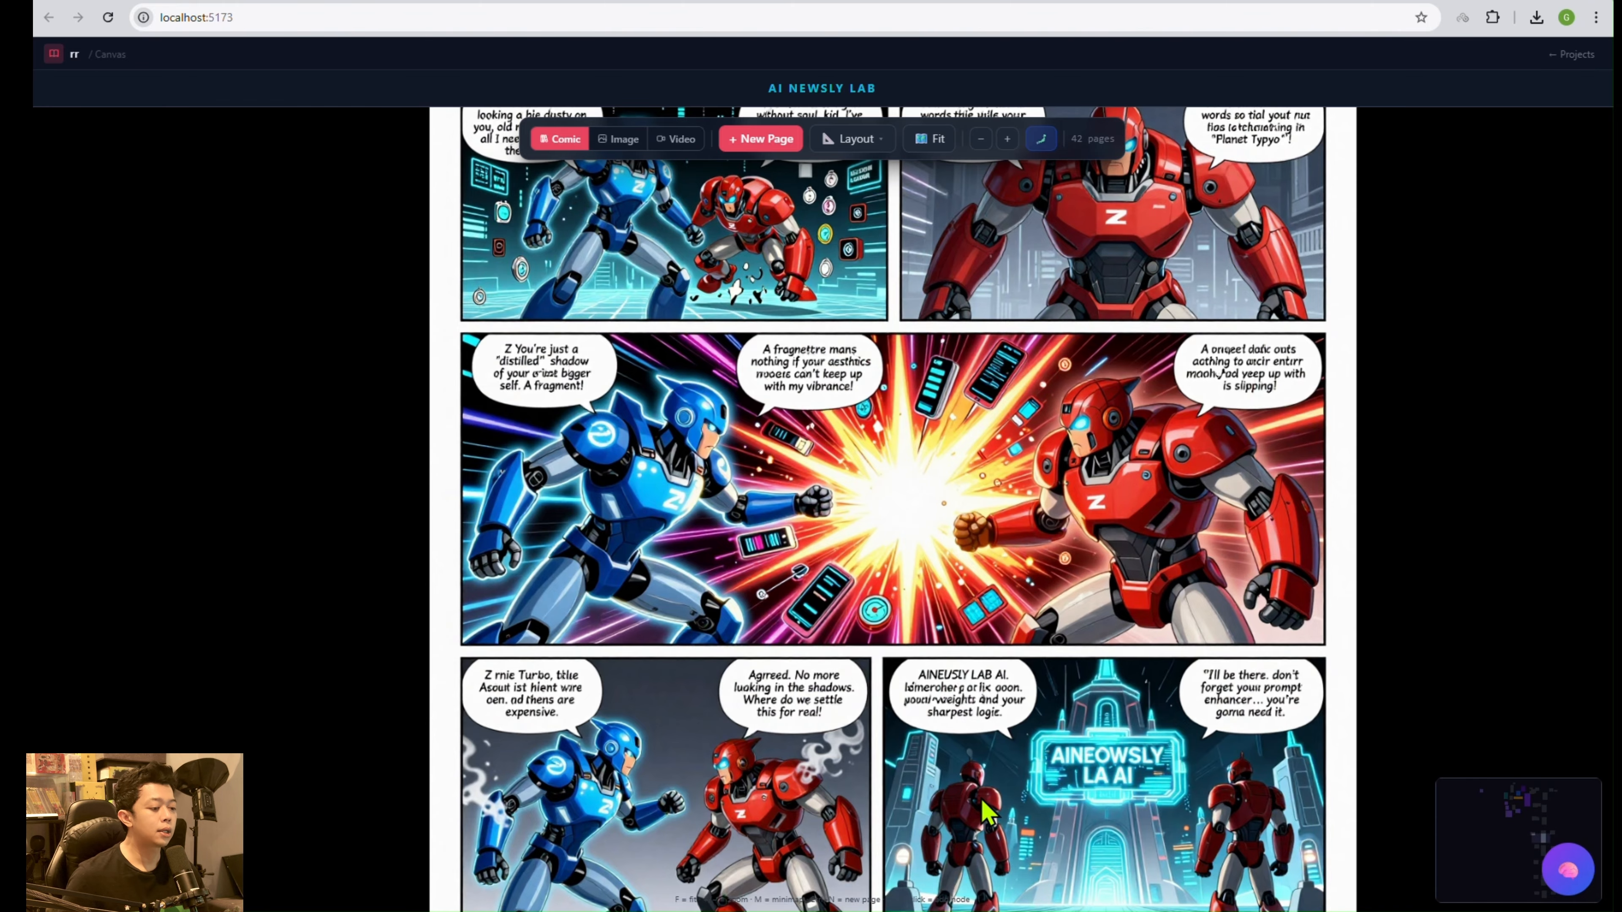
{"action": "left_click_drag", "start_coordinate": [1103, 815], "coordinate": [1079, 773]}
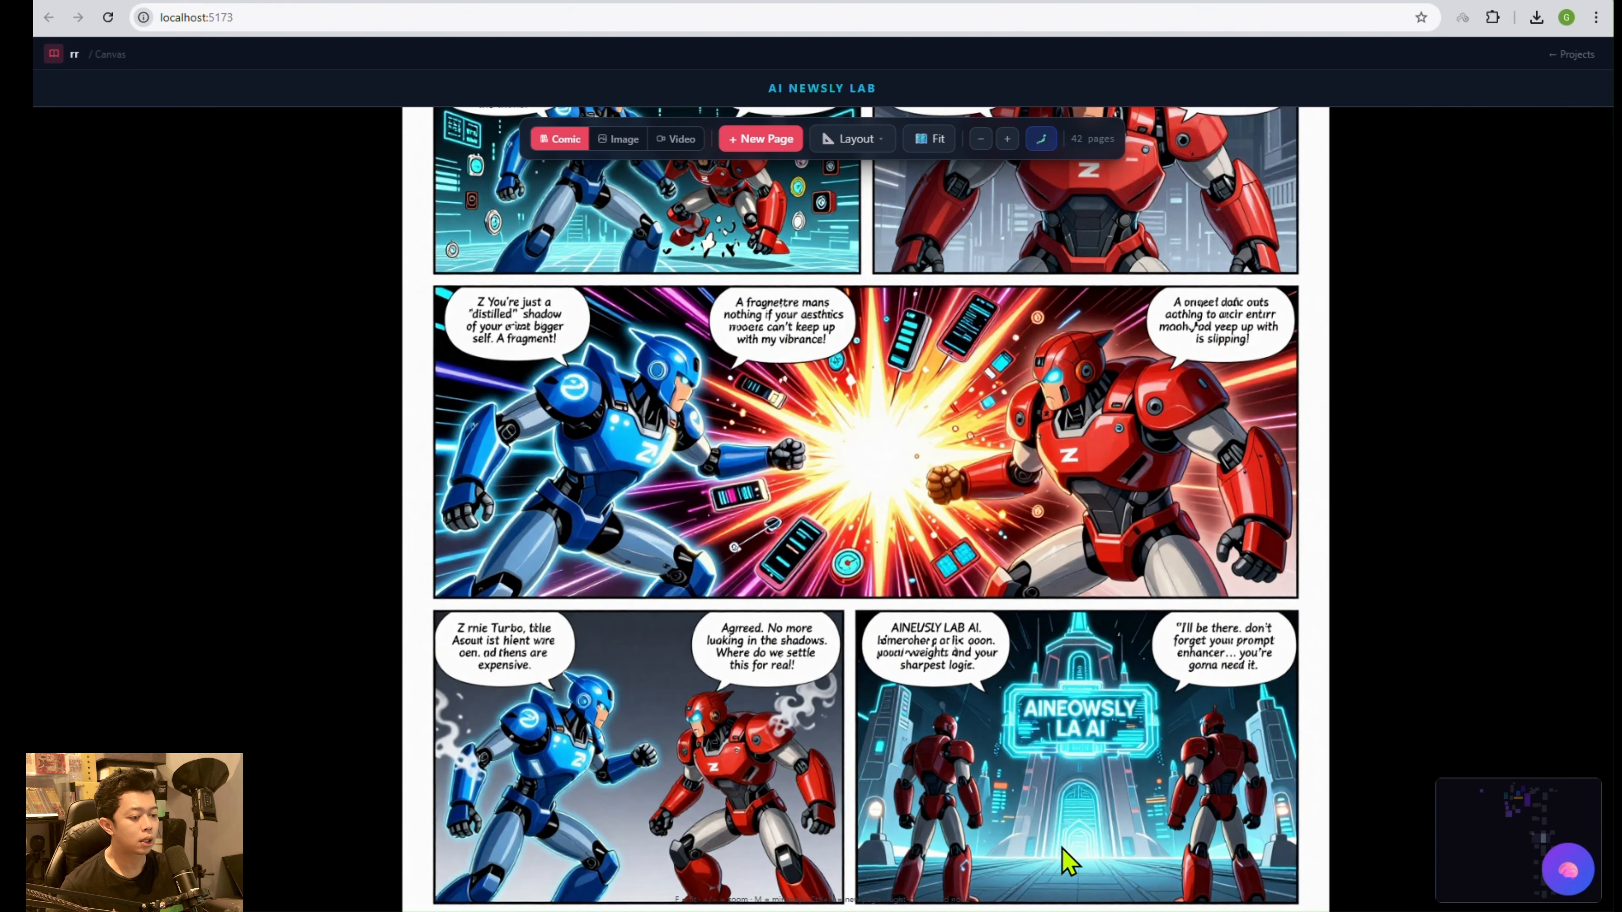
{"action": "scroll", "coordinate": [1098, 575], "scroll_direction": "up", "scroll_amount": 2}
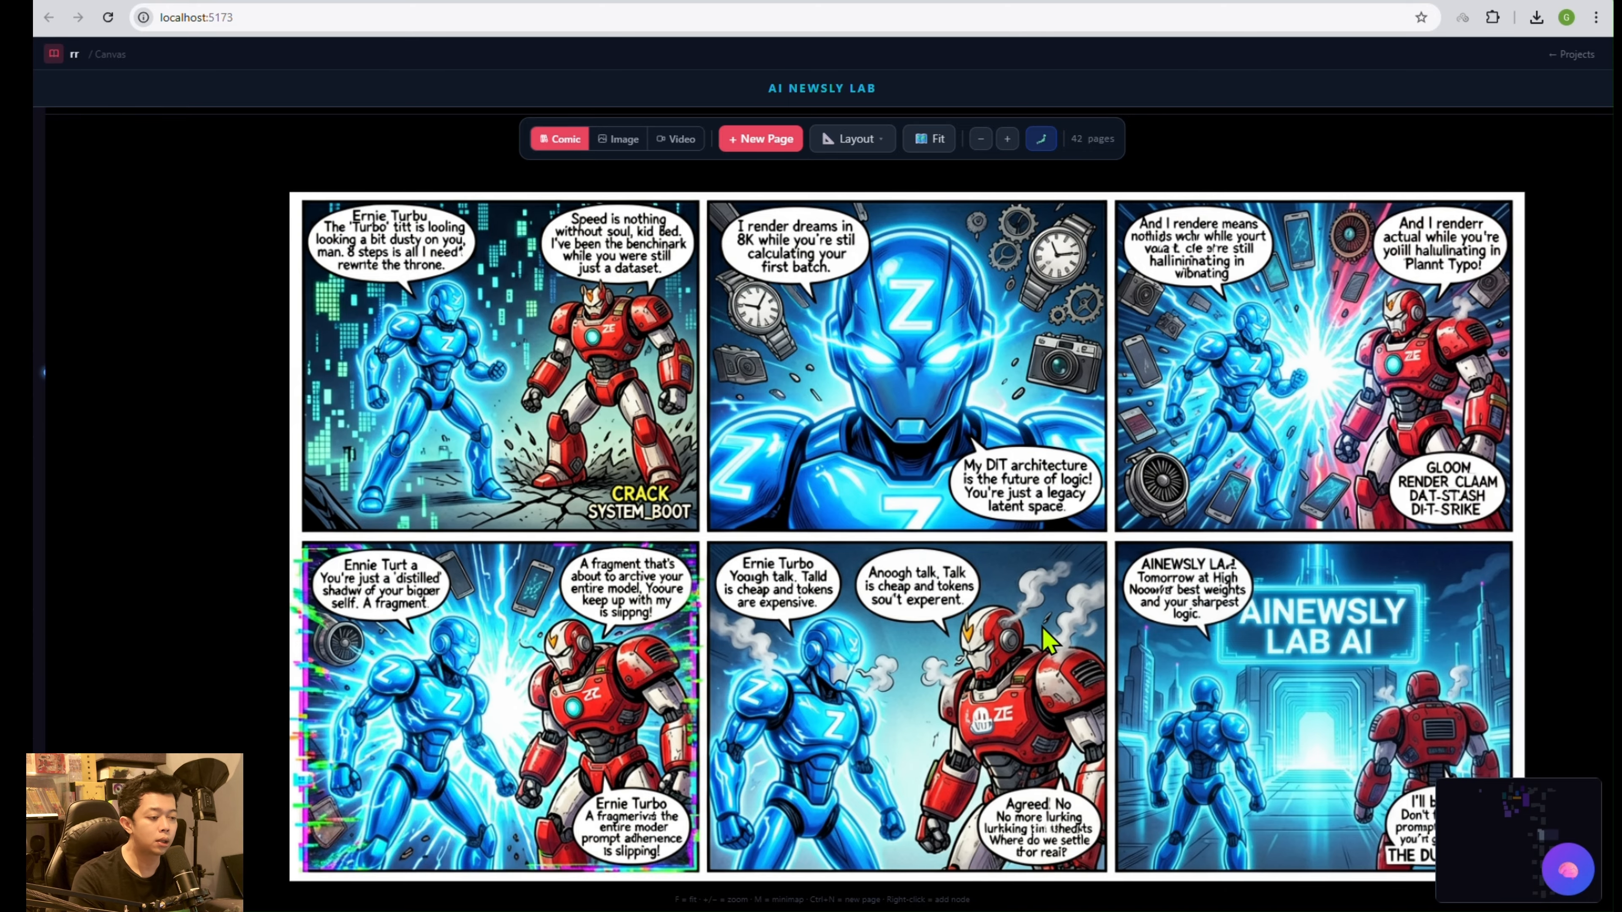
Close the full-size robot comic and move its Notepad right beside the Zimage Turbo Acb node.
{"action": "key", "text": "Escape"}
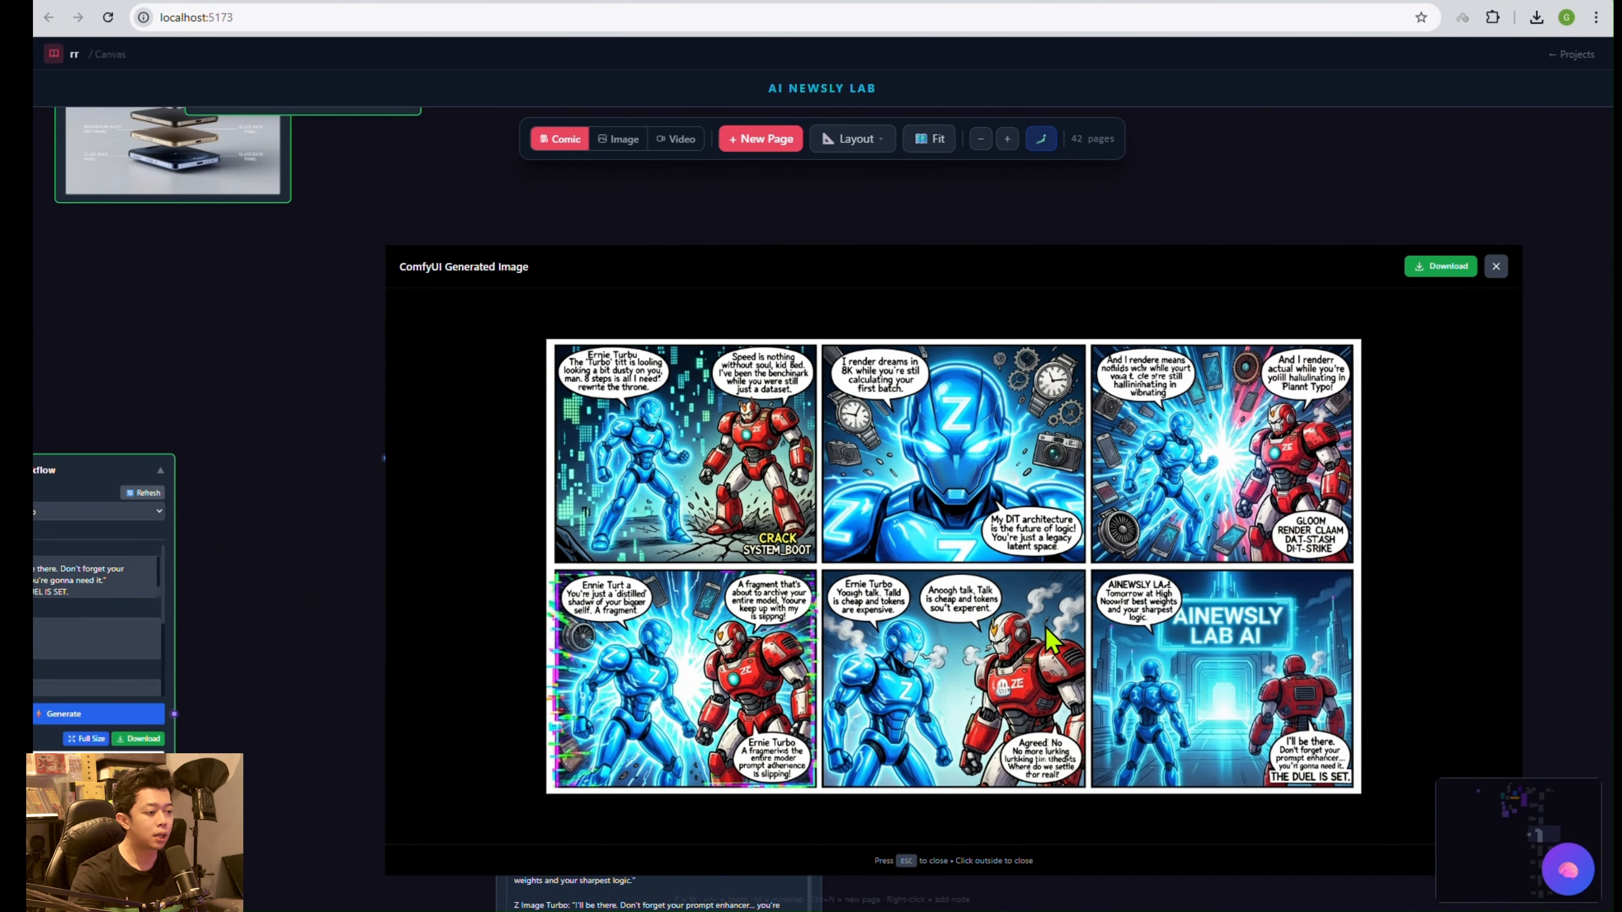
{"action": "left_click_drag", "start_coordinate": [334, 625], "coordinate": [687, 427]}
{"action": "left_click_drag", "start_coordinate": [1150, 295], "coordinate": [736, 346]}
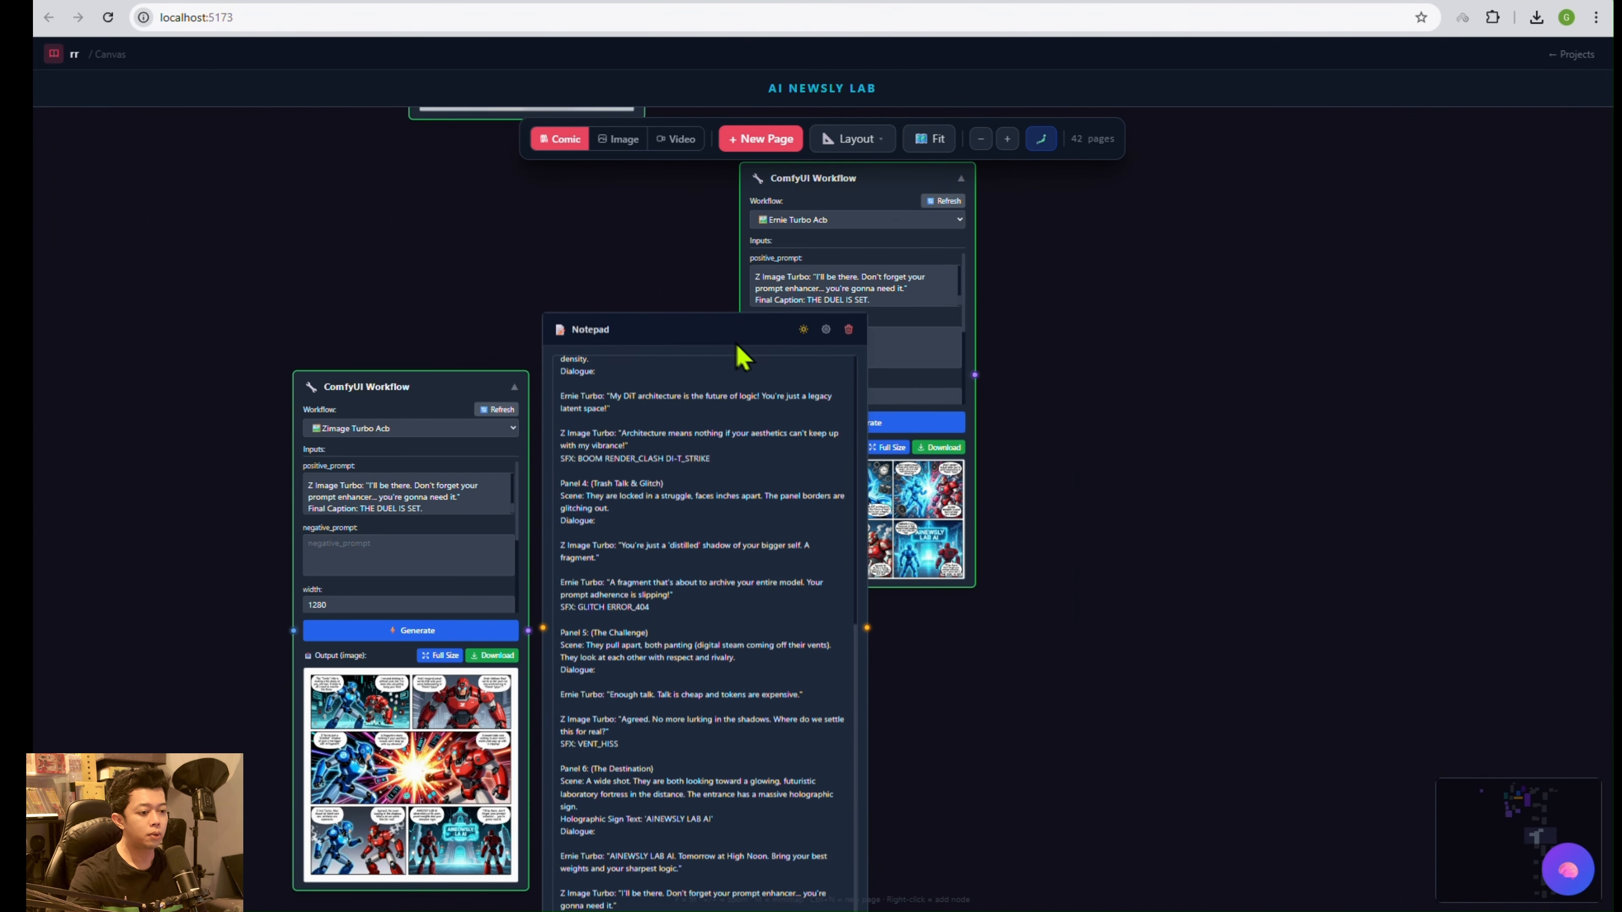
Go to the Cartoon Factory comic comparison and read its Notepad prompt through to the Panel 5 market labels.
{"action": "scroll", "coordinate": [1068, 601], "scroll_direction": "down", "scroll_amount": 4}
{"action": "scroll", "coordinate": [1188, 734], "scroll_direction": "up", "scroll_amount": 6}
{"action": "left_click_drag", "start_coordinate": [1200, 767], "coordinate": [1277, 182]}
{"action": "scroll", "coordinate": [754, 609], "scroll_direction": "up", "scroll_amount": 5}
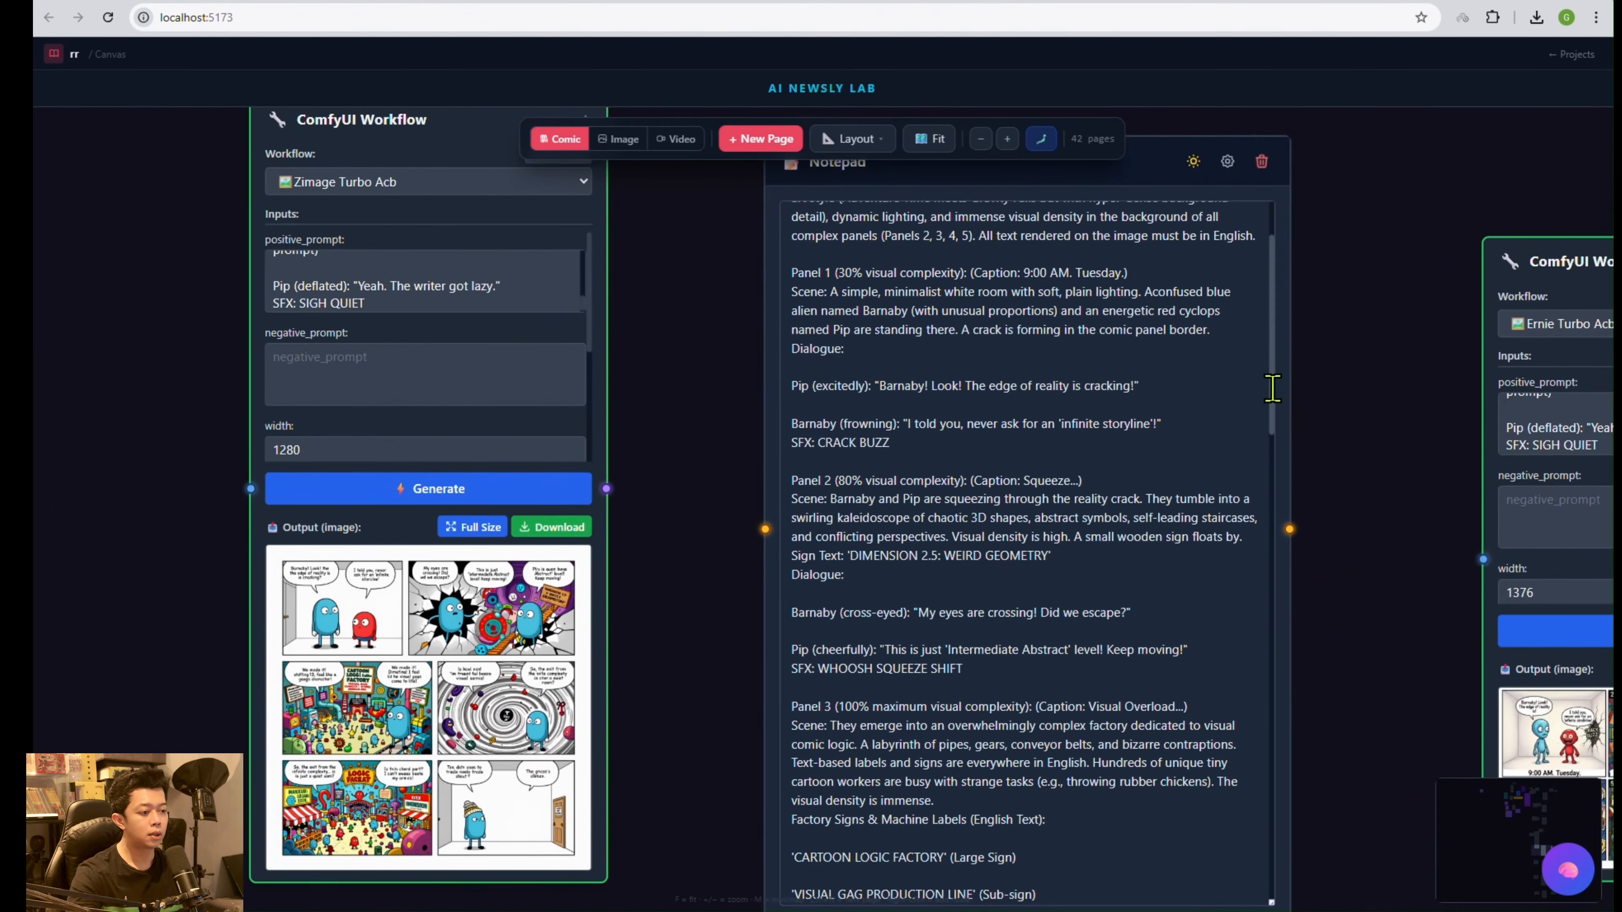
{"action": "left_click_drag", "start_coordinate": [1273, 388], "coordinate": [1279, 699]}
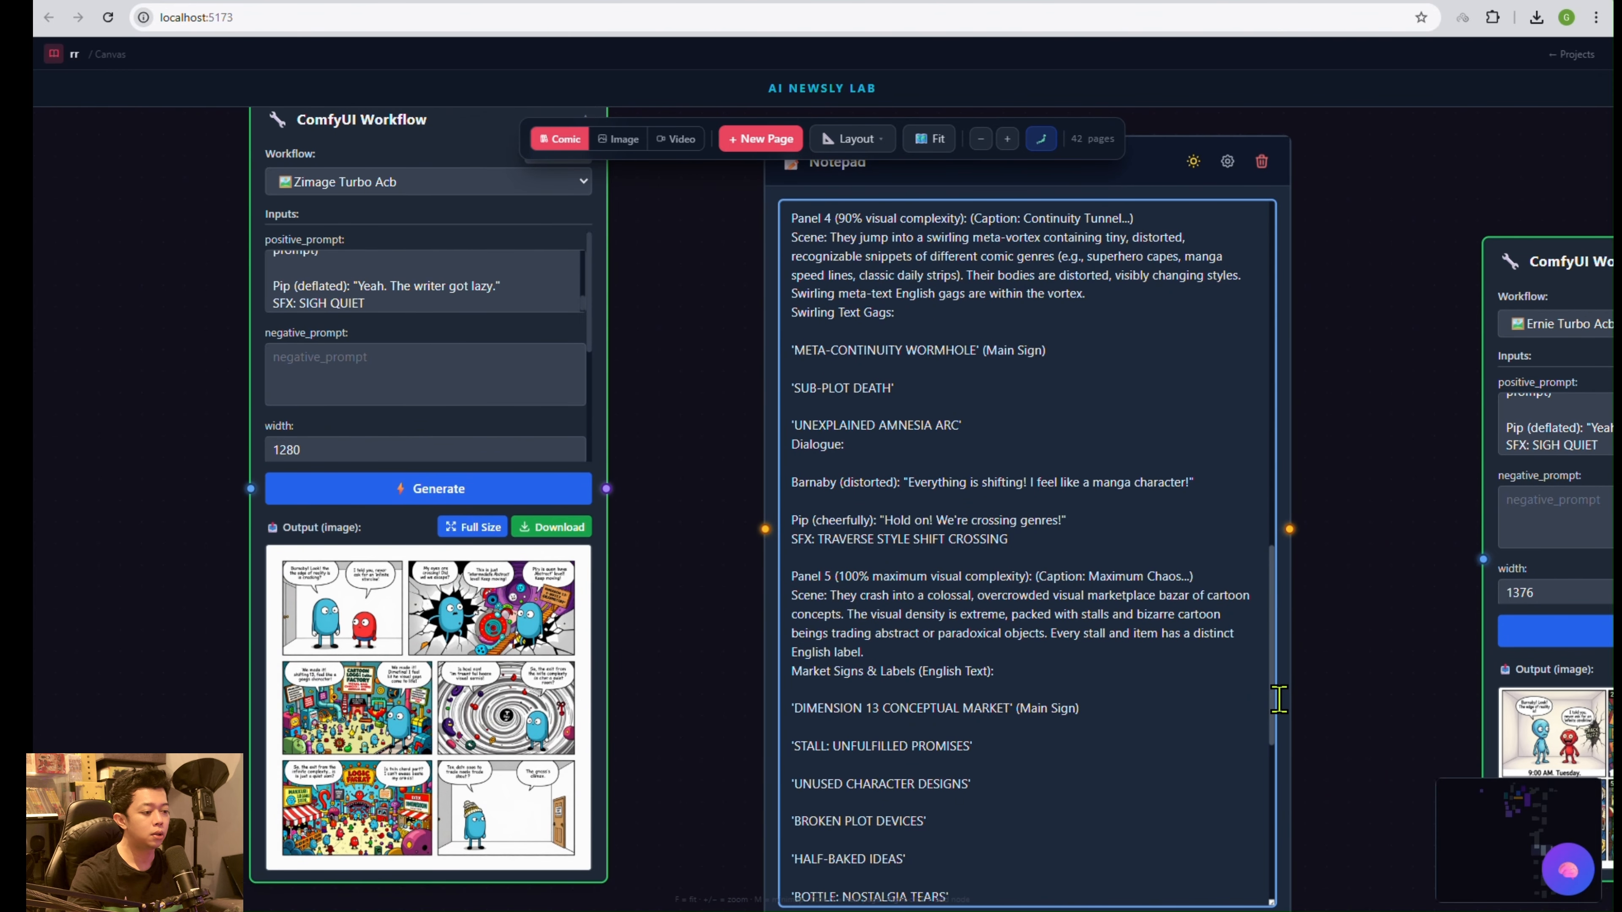
View the Zimage Turbo Acb output of the Cartoon Factory comic at full size and inspect its six panels.
{"action": "left_click", "coordinate": [476, 530]}
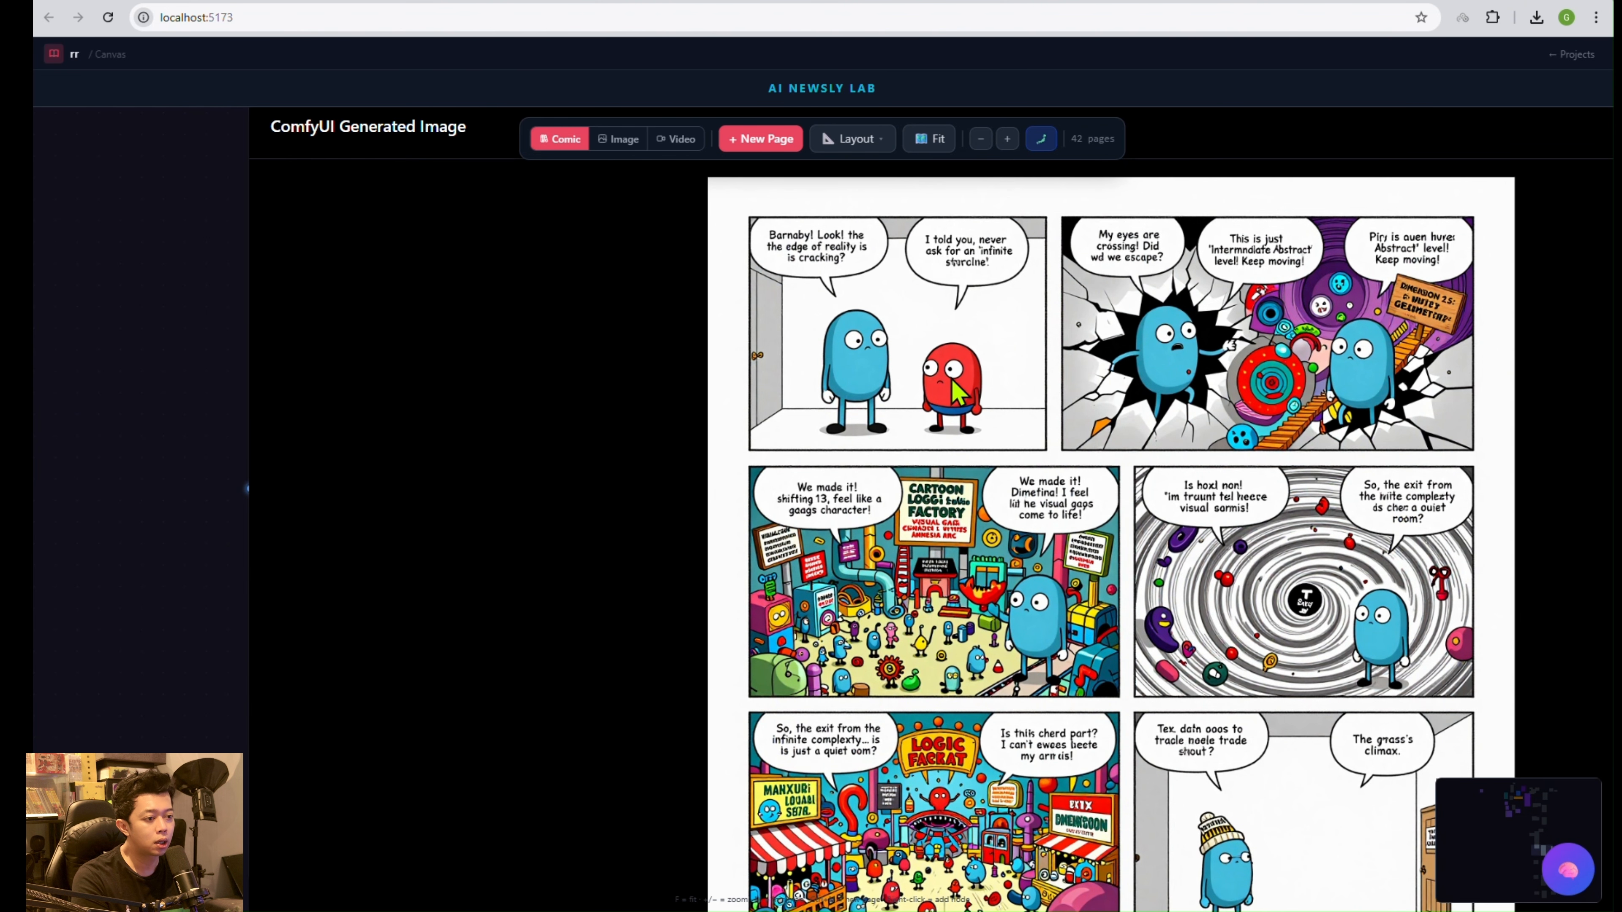
{"action": "left_click_drag", "start_coordinate": [1373, 275], "coordinate": [1426, 310]}
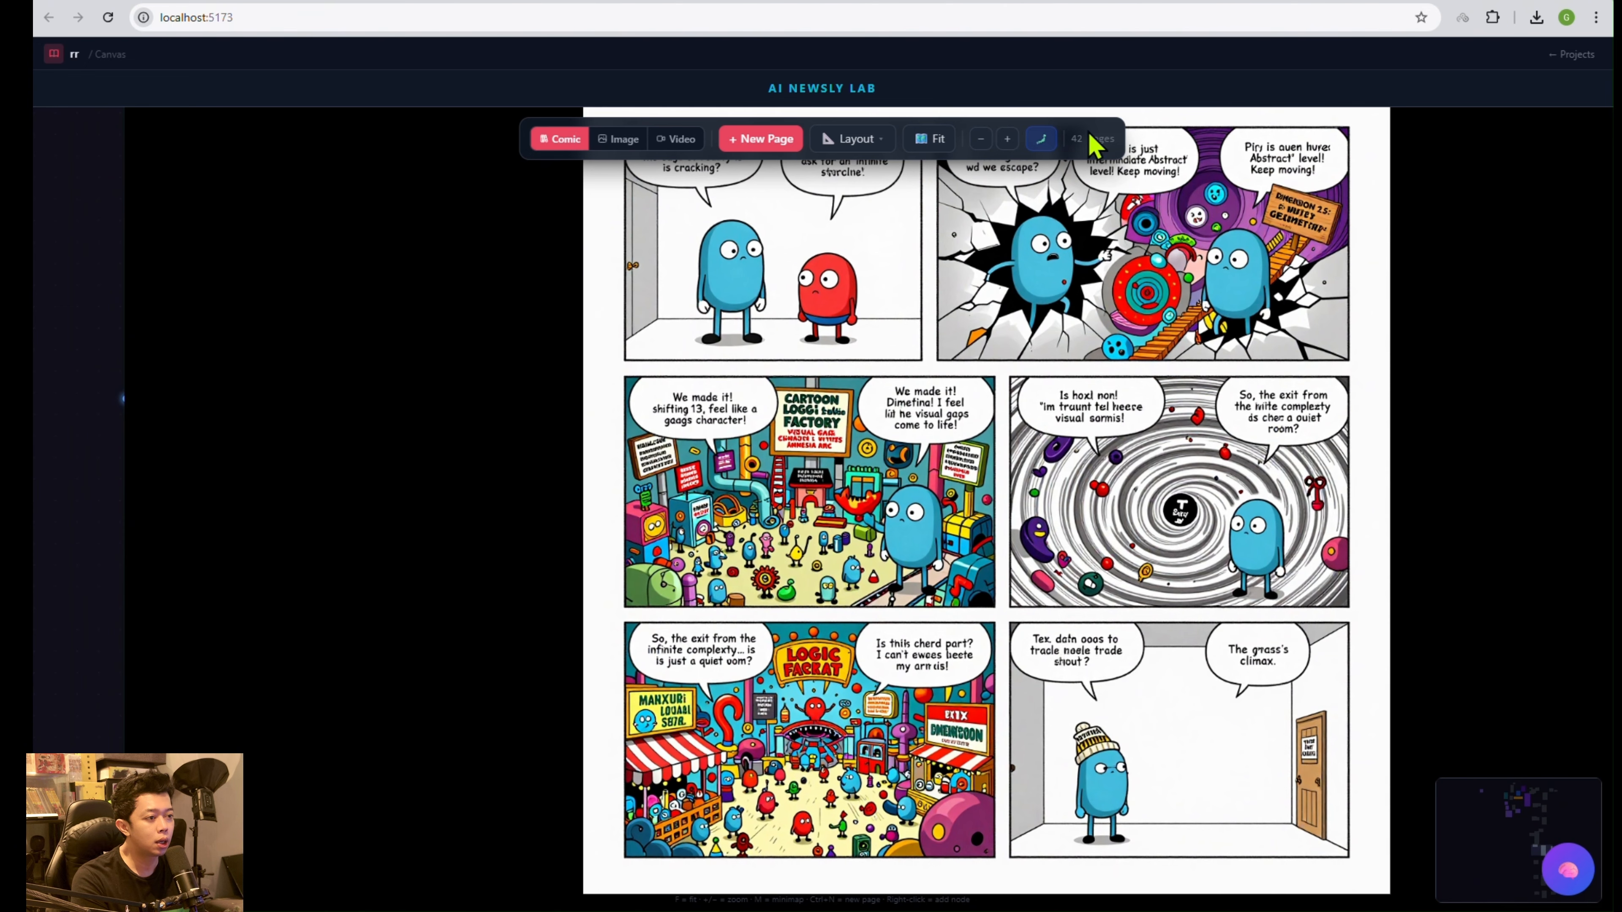
{"action": "left_click", "coordinate": [1190, 582]}
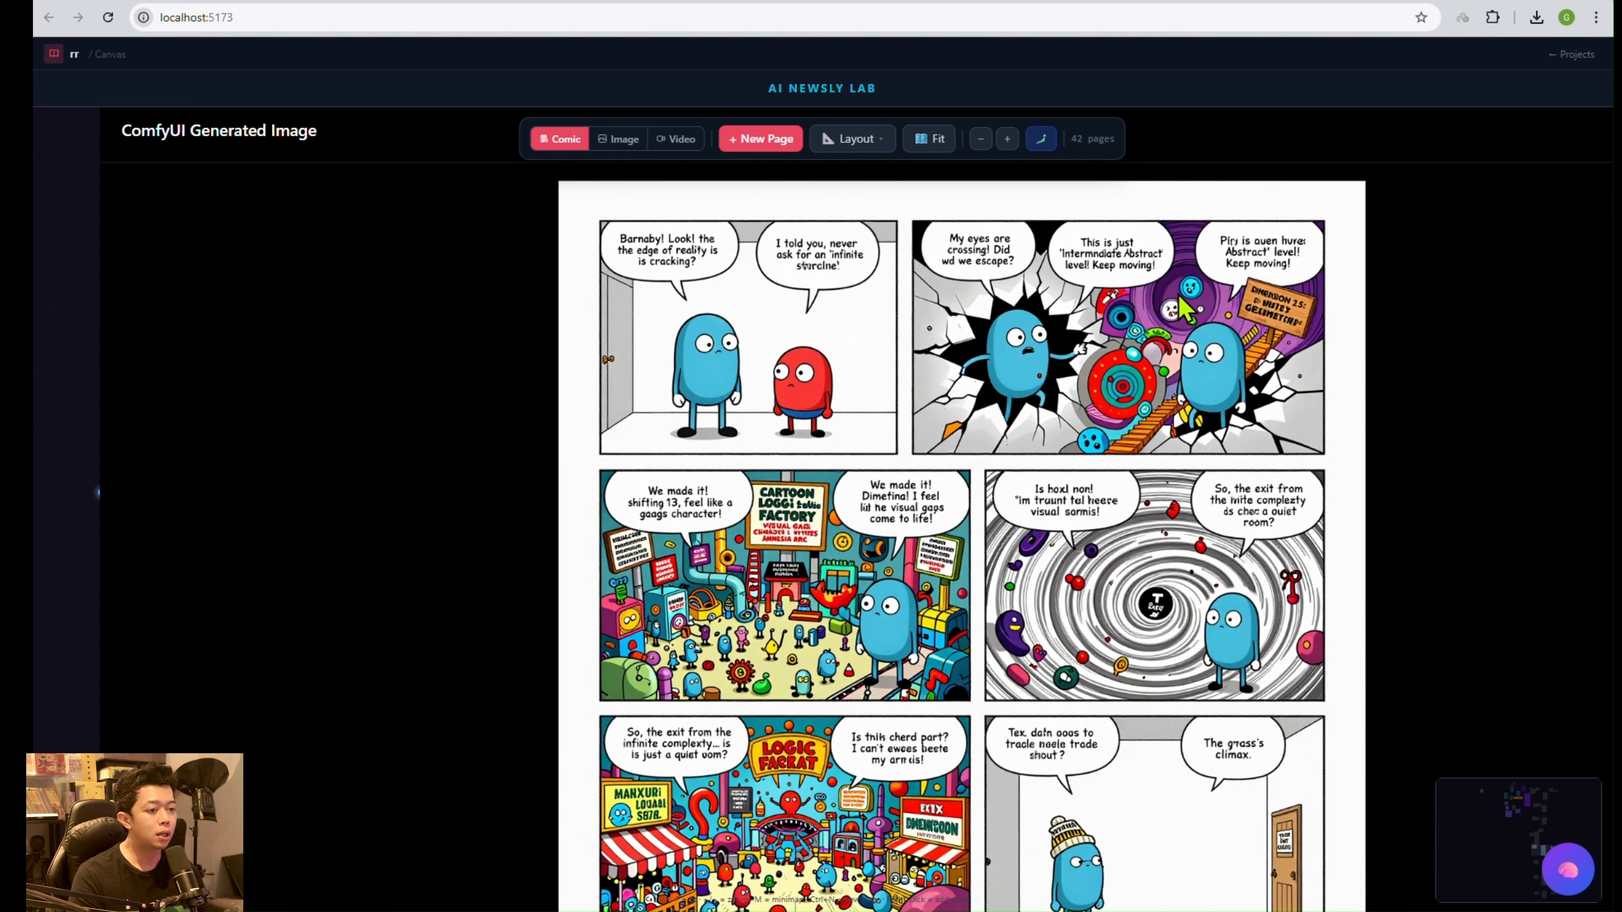
{"action": "scroll", "coordinate": [1176, 582], "scroll_direction": "up", "scroll_amount": 3}
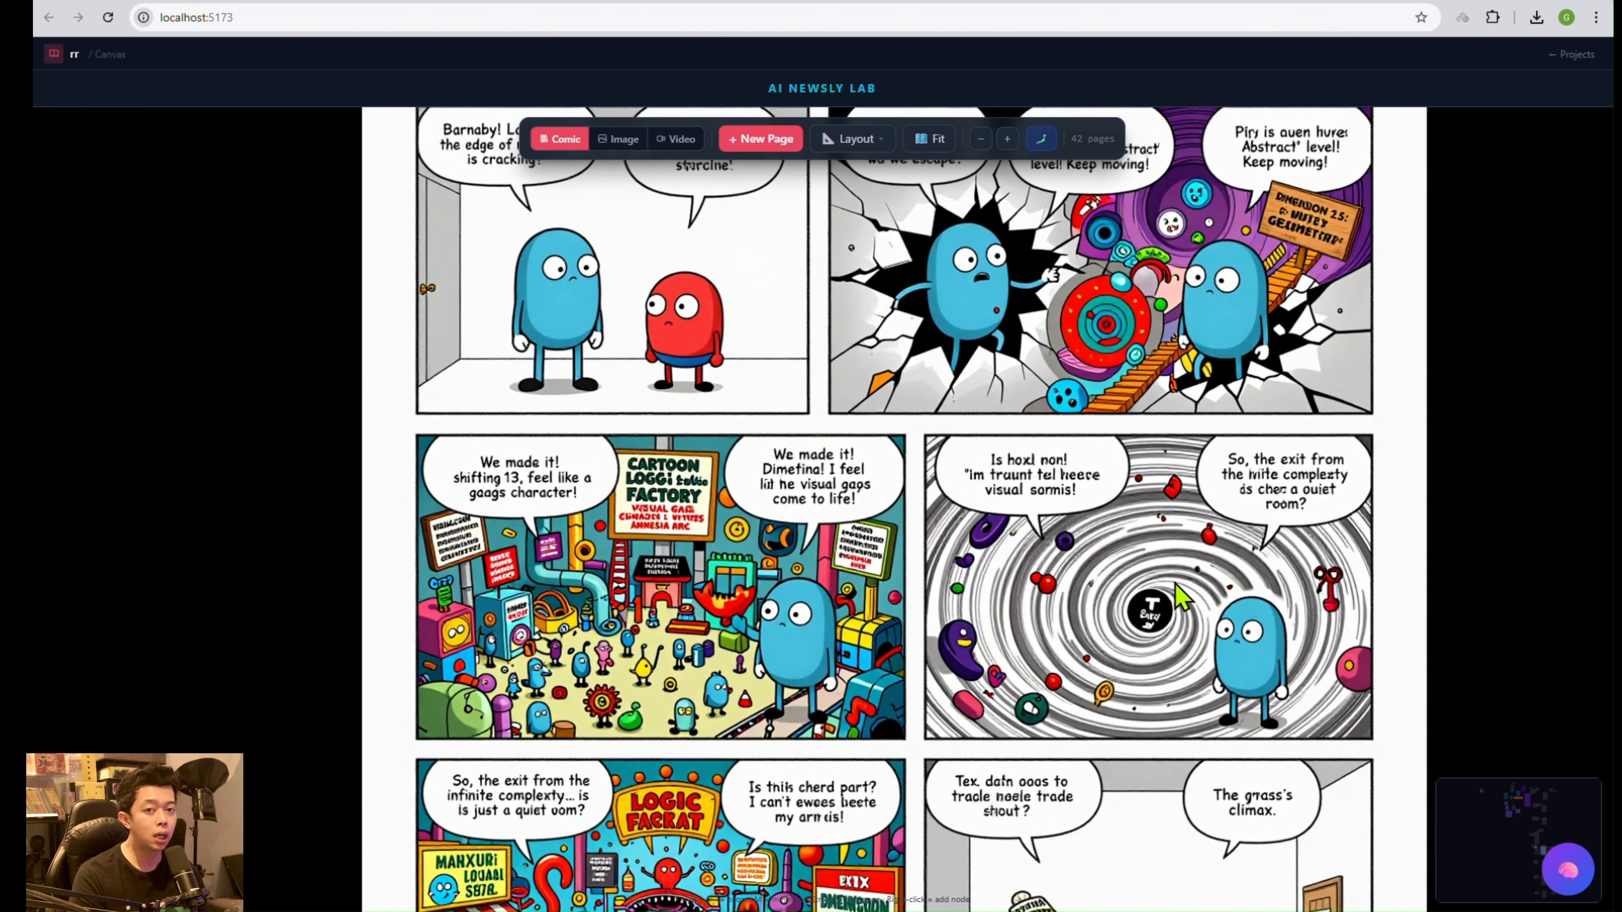
{"action": "scroll", "coordinate": [1020, 362], "scroll_direction": "down", "scroll_amount": 2}
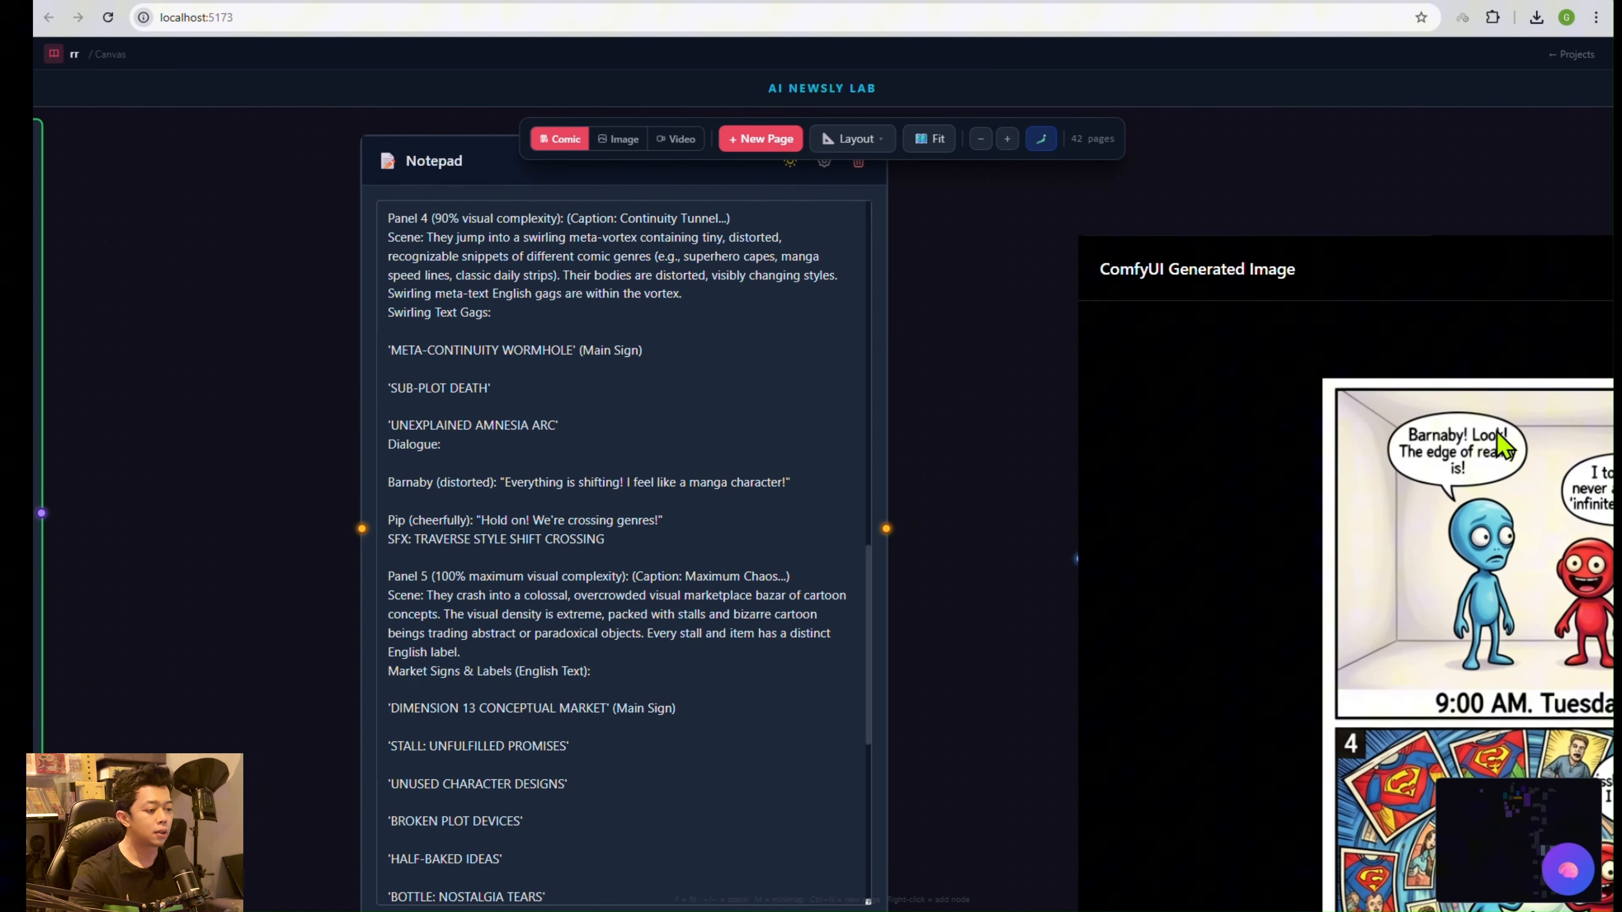
Examine the panels, captions and signs in the full-size Ernie Turbo Acb output of the Cartoon Factory comic.
{"action": "left_click_drag", "start_coordinate": [1472, 336], "coordinate": [543, 121]}
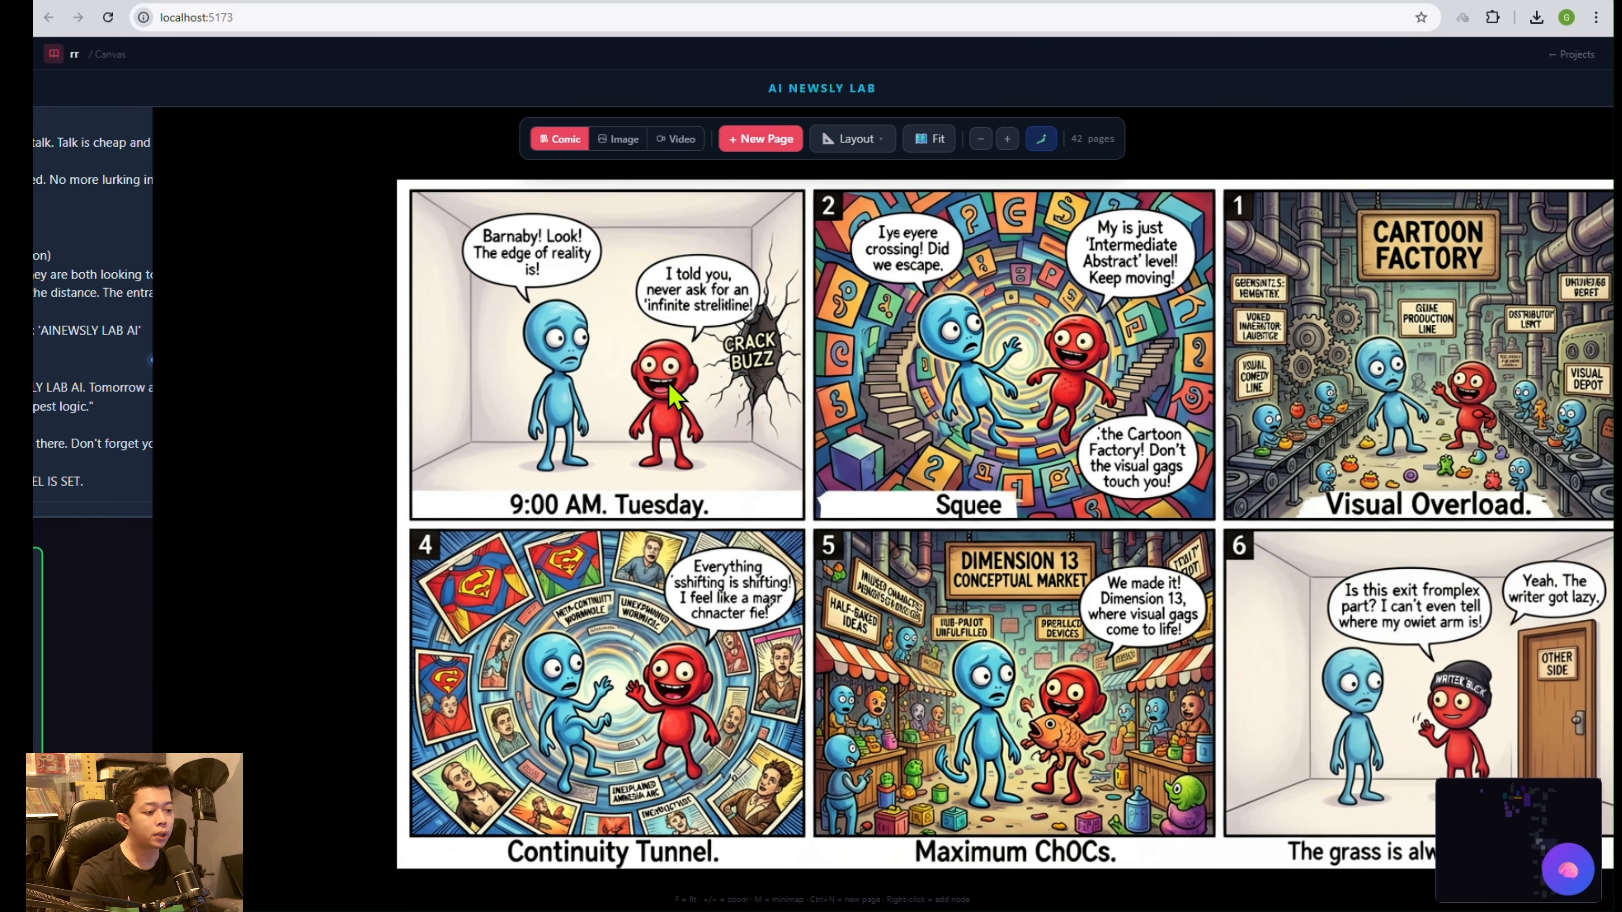
{"action": "scroll", "coordinate": [670, 396], "scroll_direction": "up", "scroll_amount": 3}
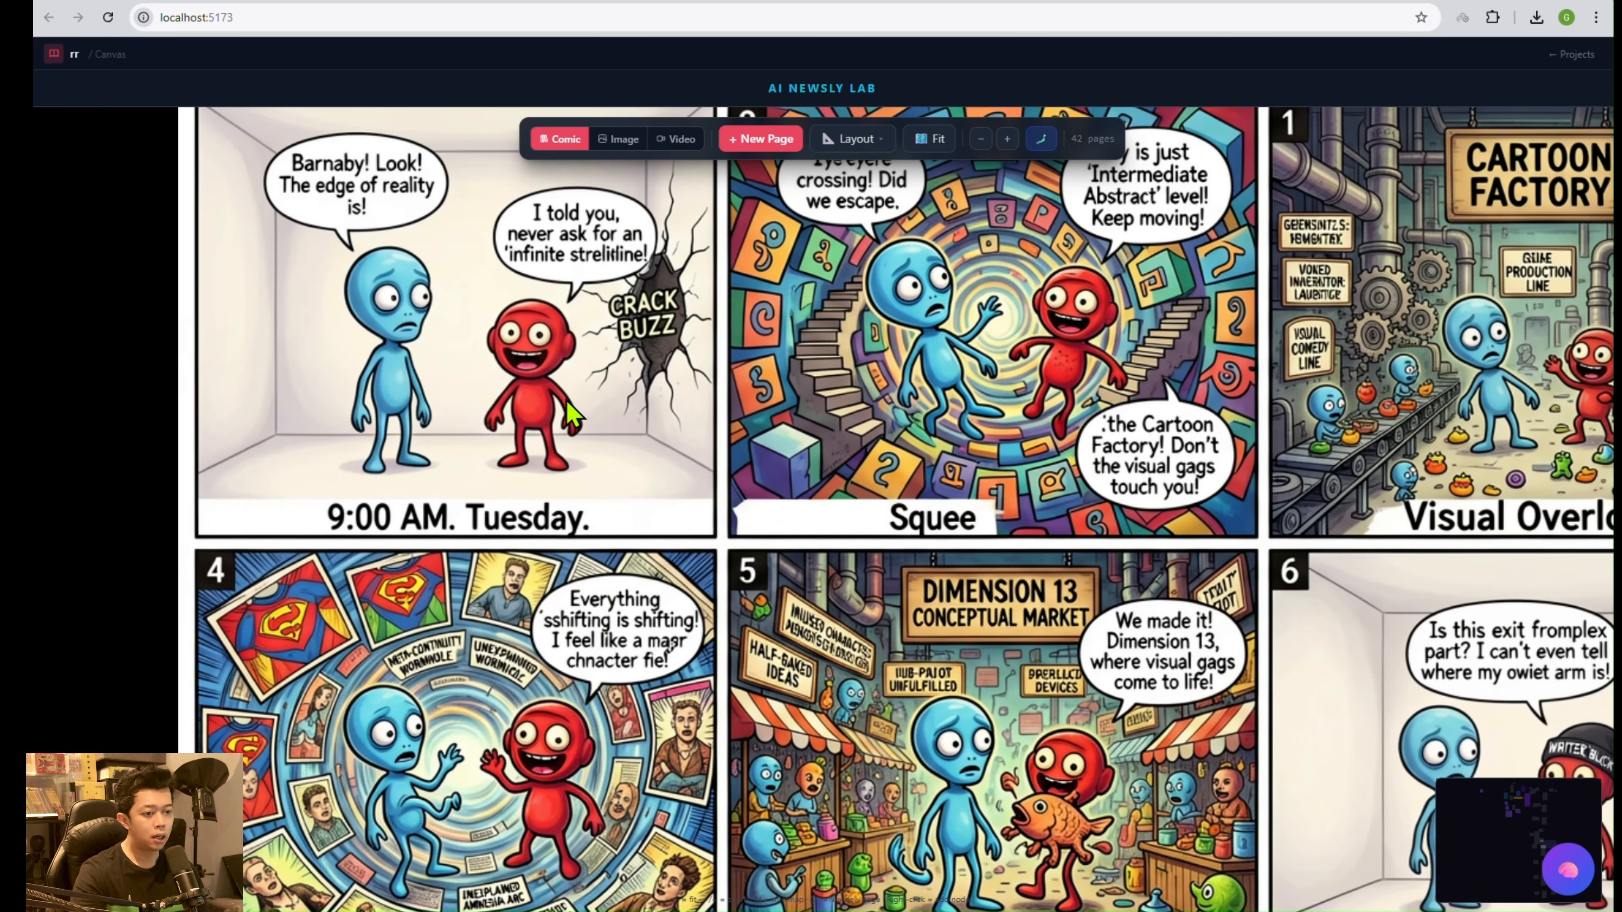
{"action": "scroll", "coordinate": [843, 383], "scroll_direction": "up", "scroll_amount": 2}
{"action": "left_click_drag", "start_coordinate": [834, 378], "coordinate": [829, 383]}
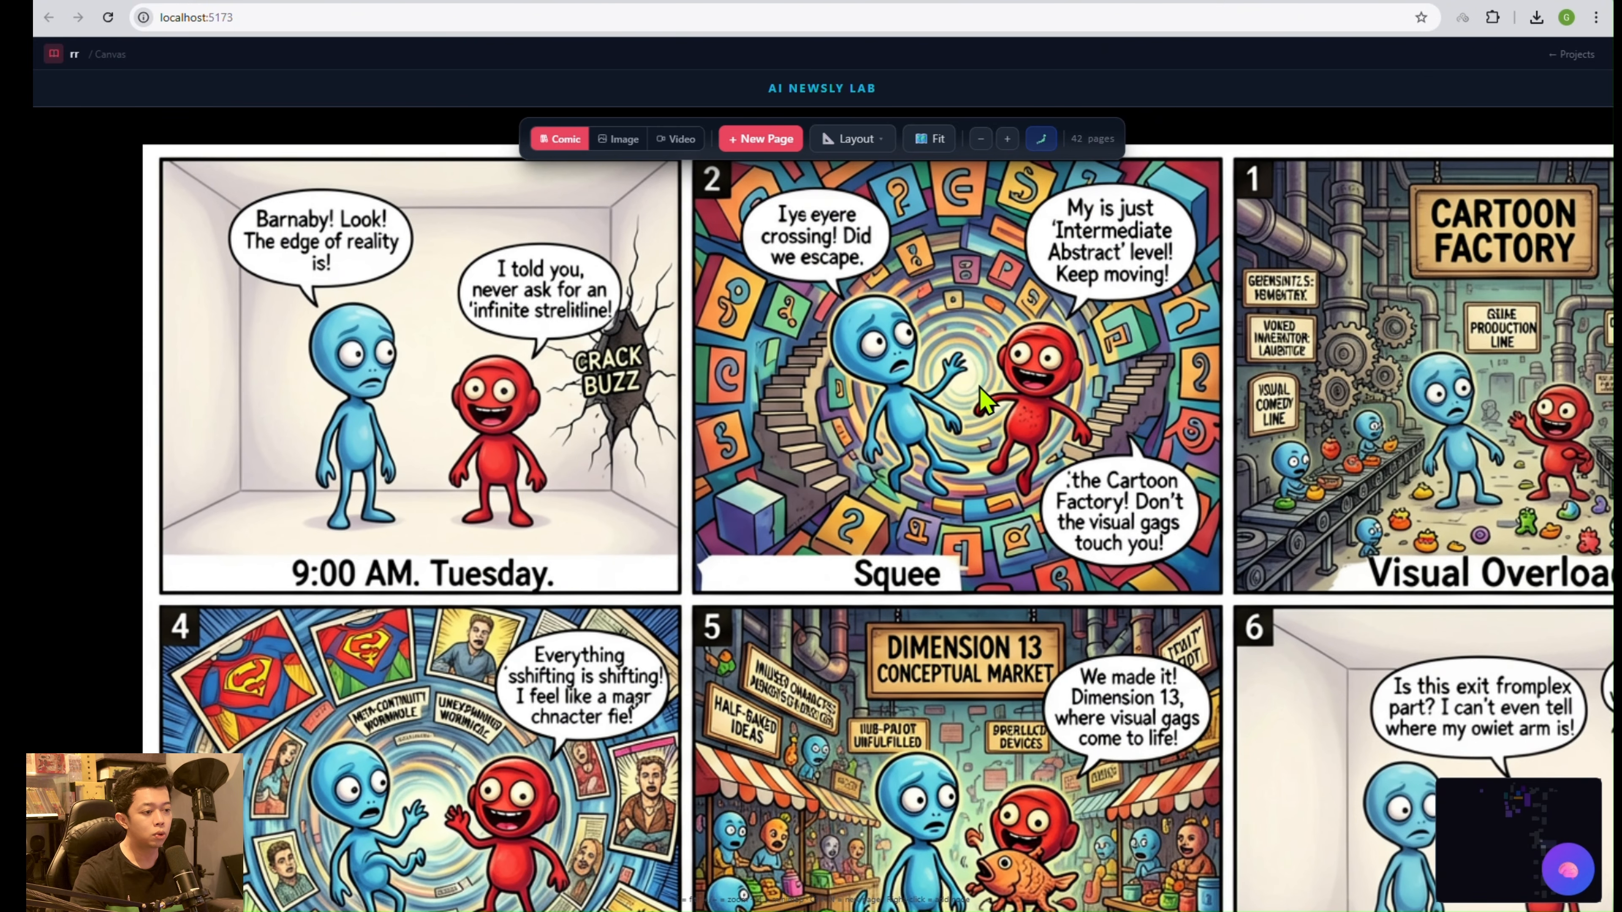
{"action": "left_click_drag", "start_coordinate": [941, 397], "coordinate": [930, 446]}
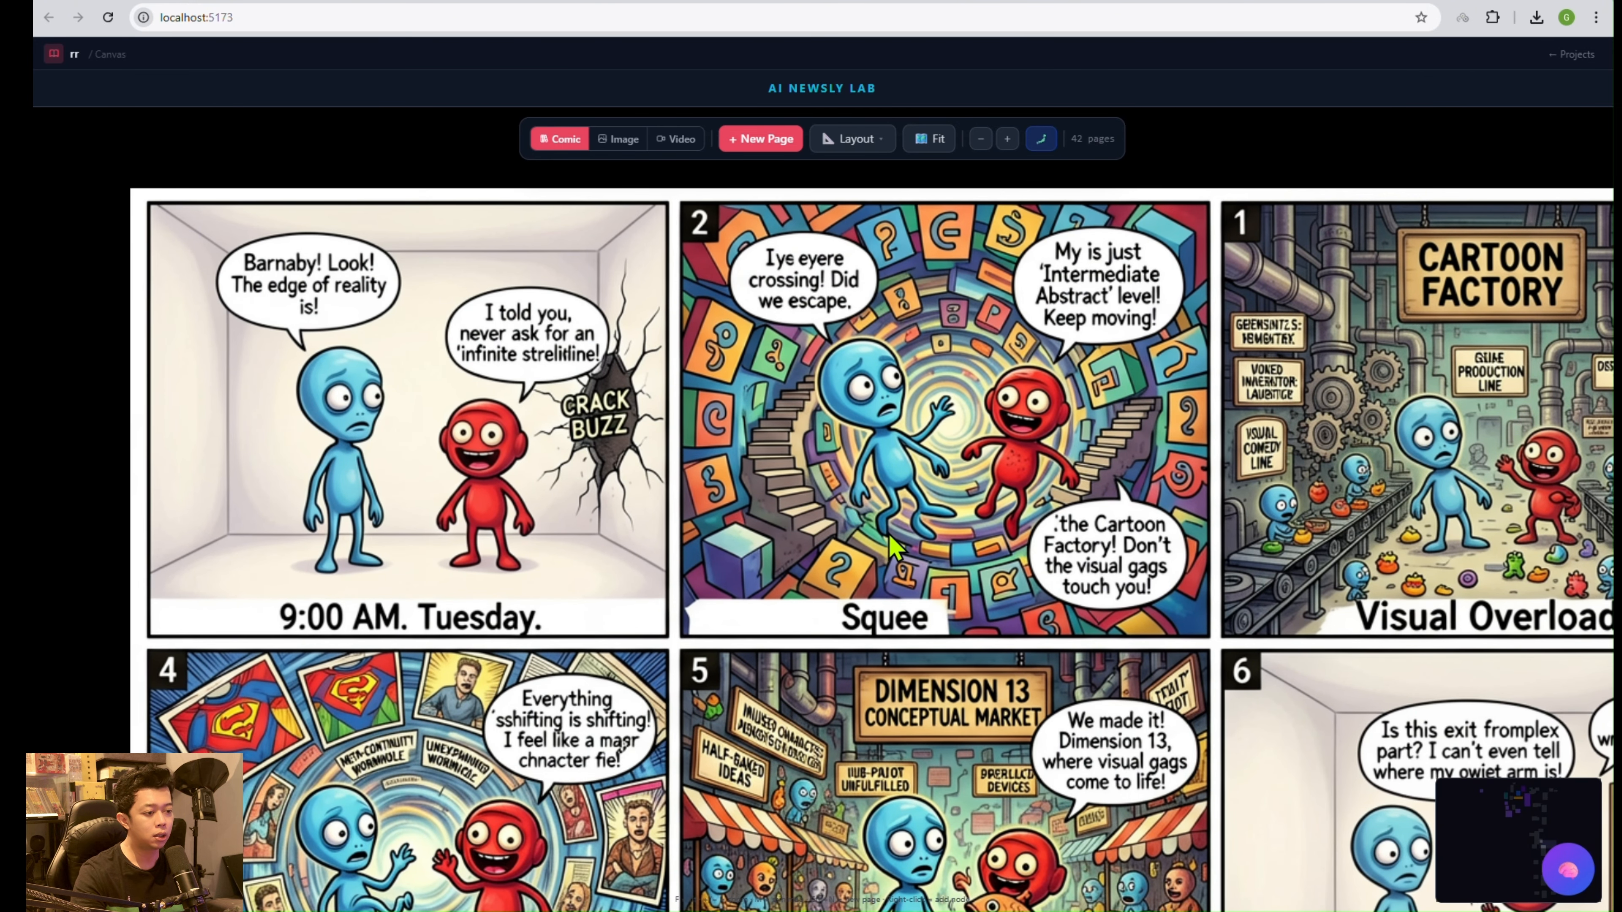
{"action": "double_click", "coordinate": [987, 563]}
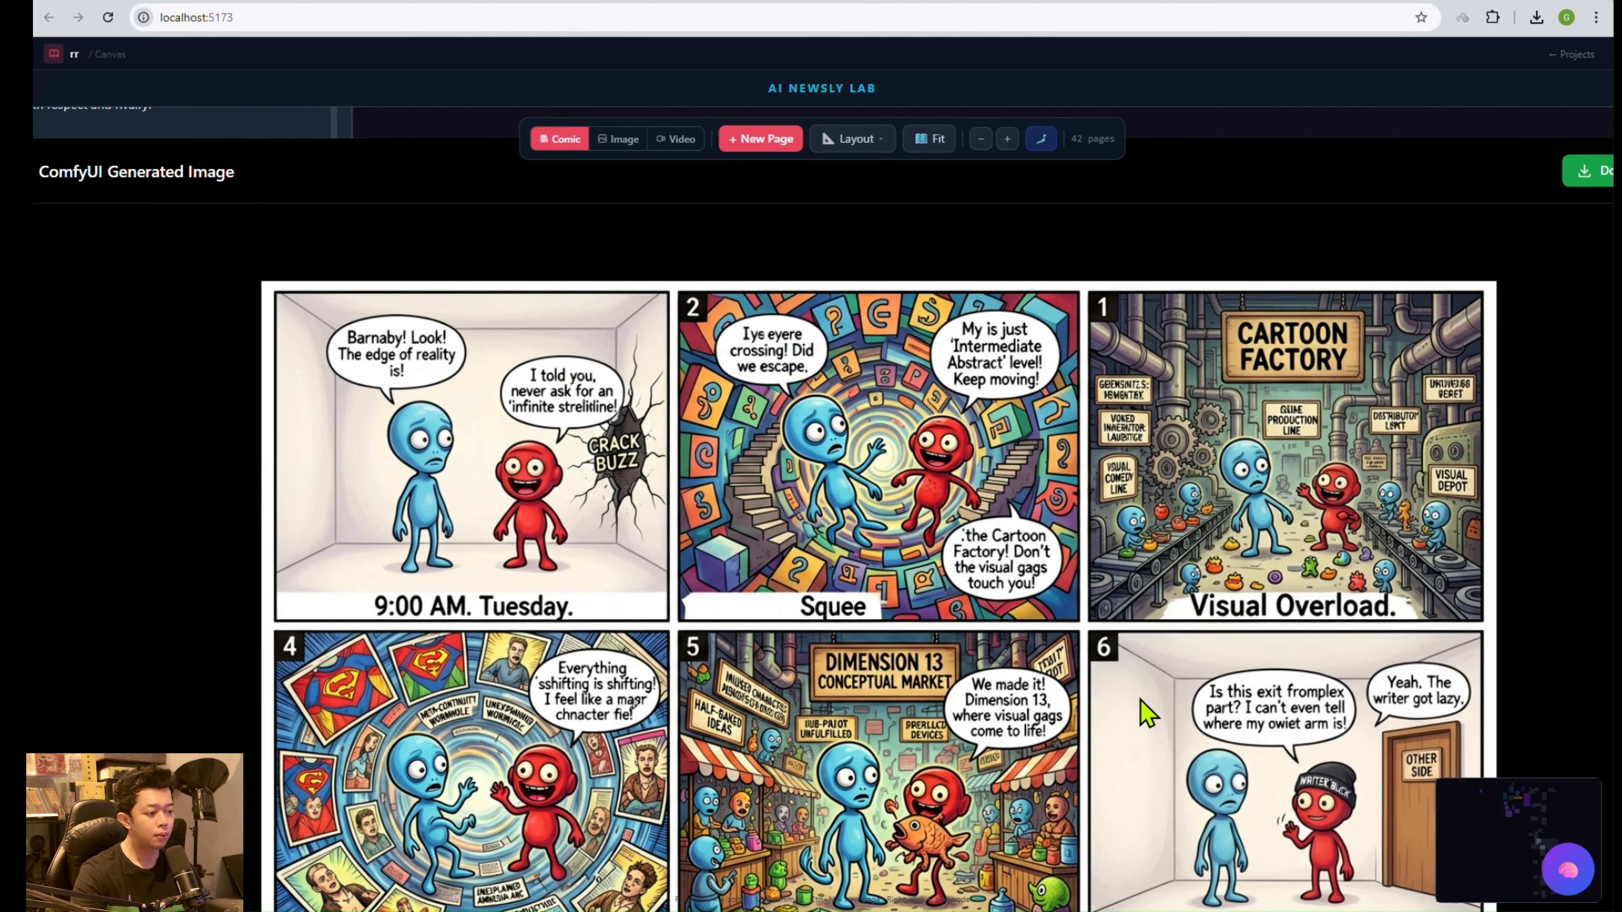
{"action": "scroll", "coordinate": [1124, 441], "scroll_direction": "up", "scroll_amount": 5}
{"action": "left_click_drag", "start_coordinate": [1143, 399], "coordinate": [836, 438]}
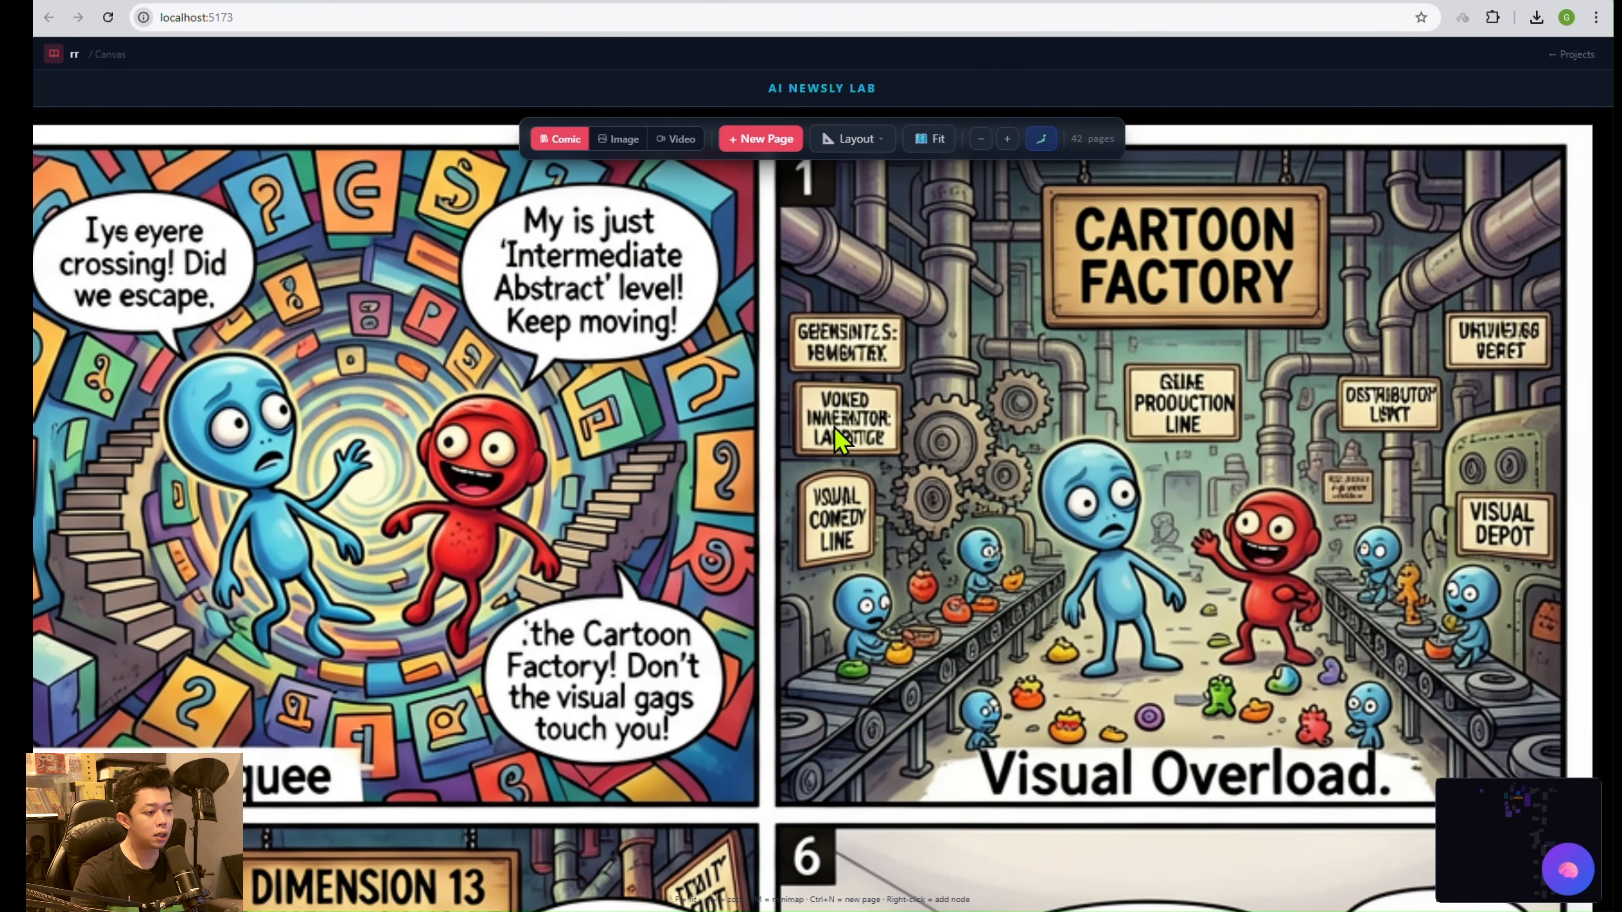
{"action": "scroll", "coordinate": [1410, 466], "scroll_direction": "down", "scroll_amount": 5}
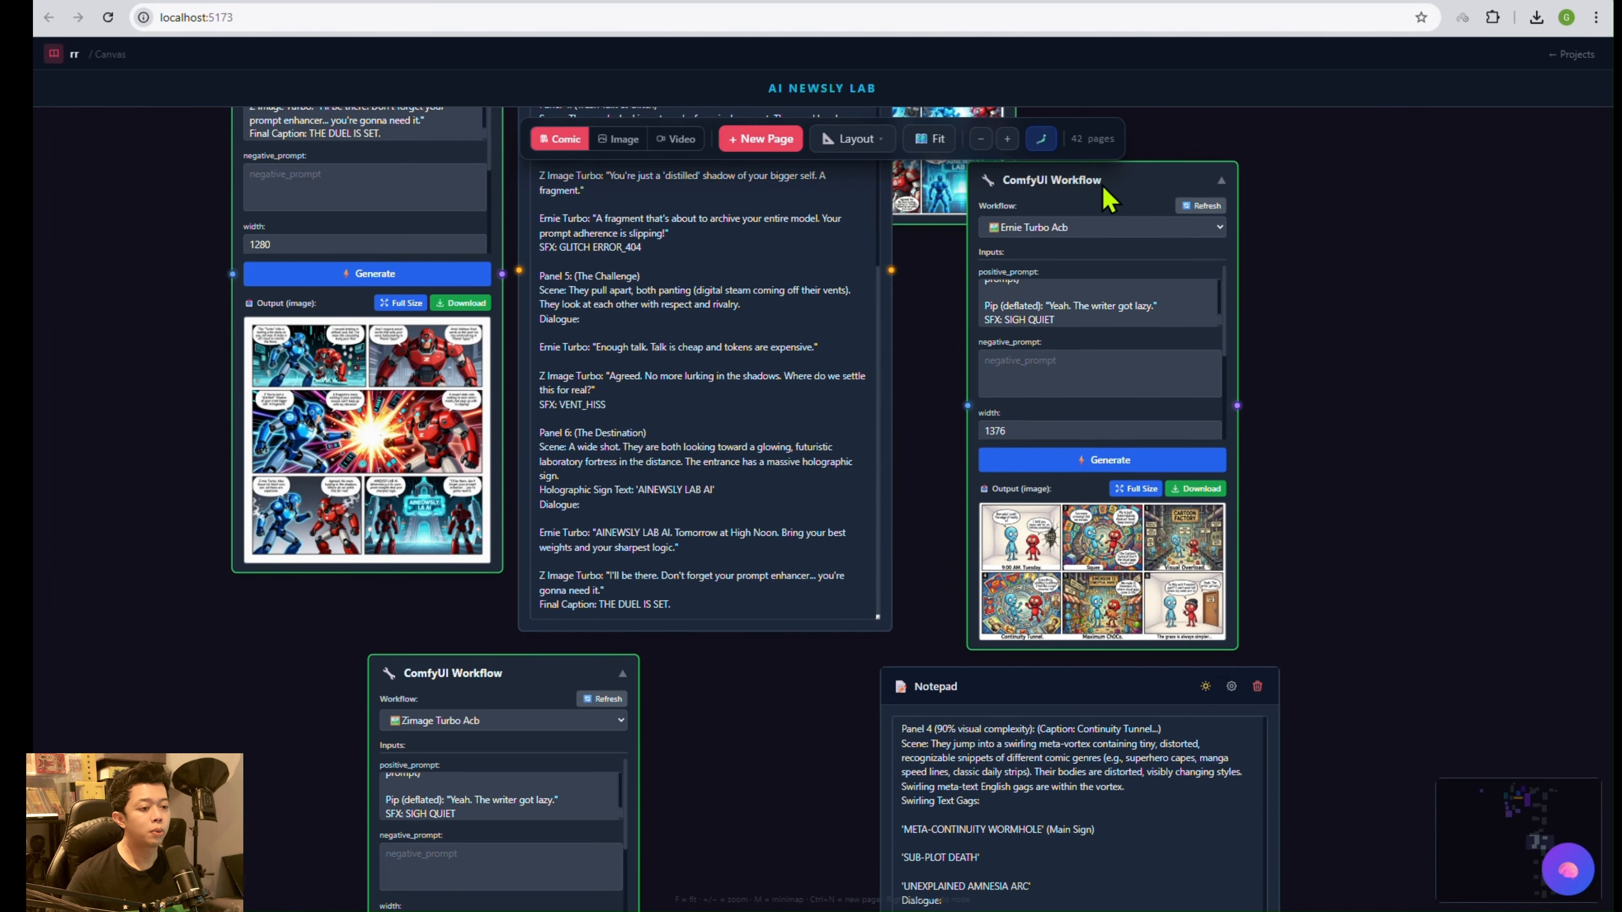
Reposition the robot comic's Ernie Turbo Acb node where it overlaps its Notepad.
{"action": "left_click_drag", "start_coordinate": [934, 379], "coordinate": [992, 480]}
{"action": "left_click_drag", "start_coordinate": [995, 323], "coordinate": [1047, 301]}
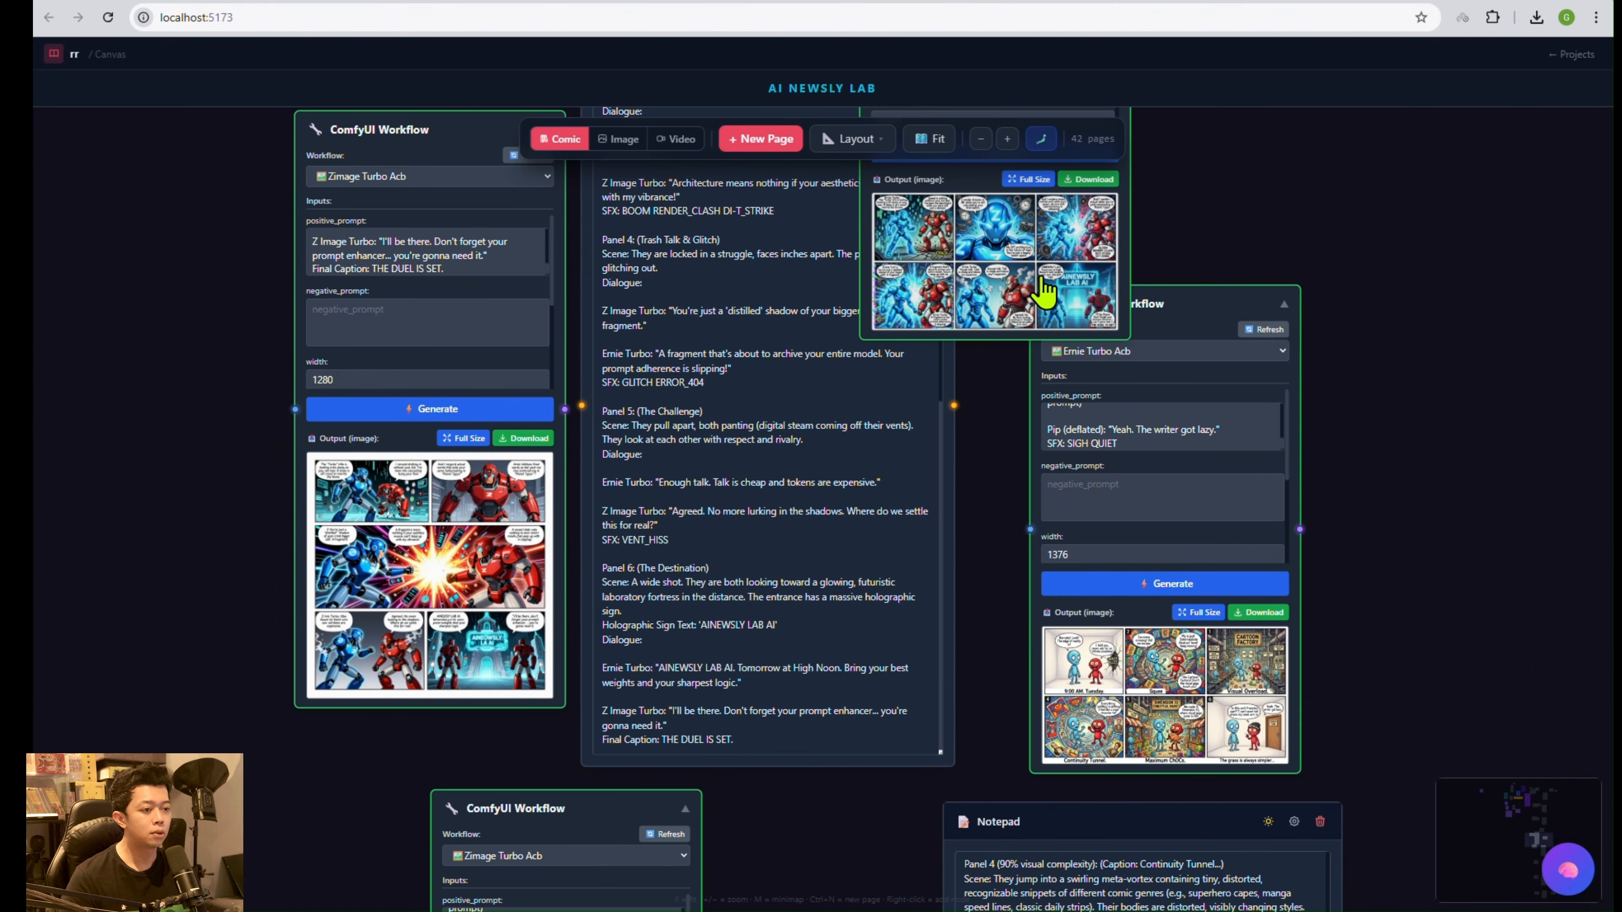
{"action": "left_click_drag", "start_coordinate": [996, 724], "coordinate": [996, 628]}
{"action": "left_click_drag", "start_coordinate": [994, 333], "coordinate": [1005, 686]}
{"action": "scroll", "coordinate": [1239, 327], "scroll_direction": "down", "scroll_amount": 4}
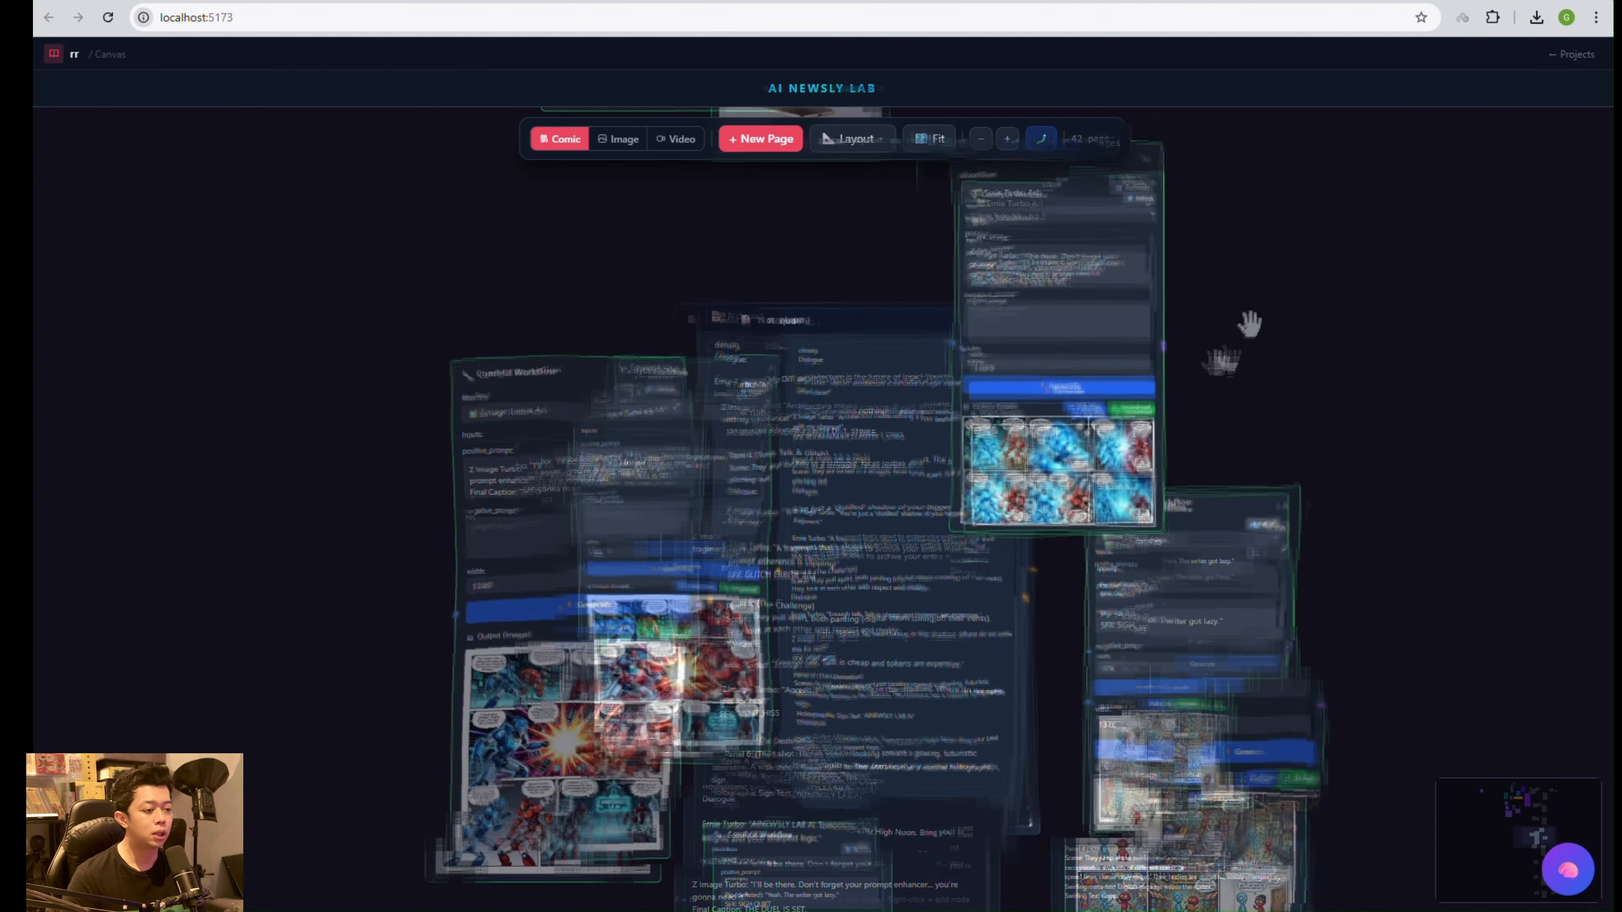
Go to the Chai-Spiced Cacao café comic comparison and read through its Notepad prompt.
{"action": "left_click_drag", "start_coordinate": [1251, 293], "coordinate": [1240, 391]}
{"action": "left_click_drag", "start_coordinate": [1085, 316], "coordinate": [1192, 247]}
{"action": "left_click_drag", "start_coordinate": [1330, 793], "coordinate": [1276, 287]}
{"action": "left_click_drag", "start_coordinate": [1327, 700], "coordinate": [1188, 248]}
{"action": "scroll", "coordinate": [1148, 512], "scroll_direction": "up", "scroll_amount": 4}
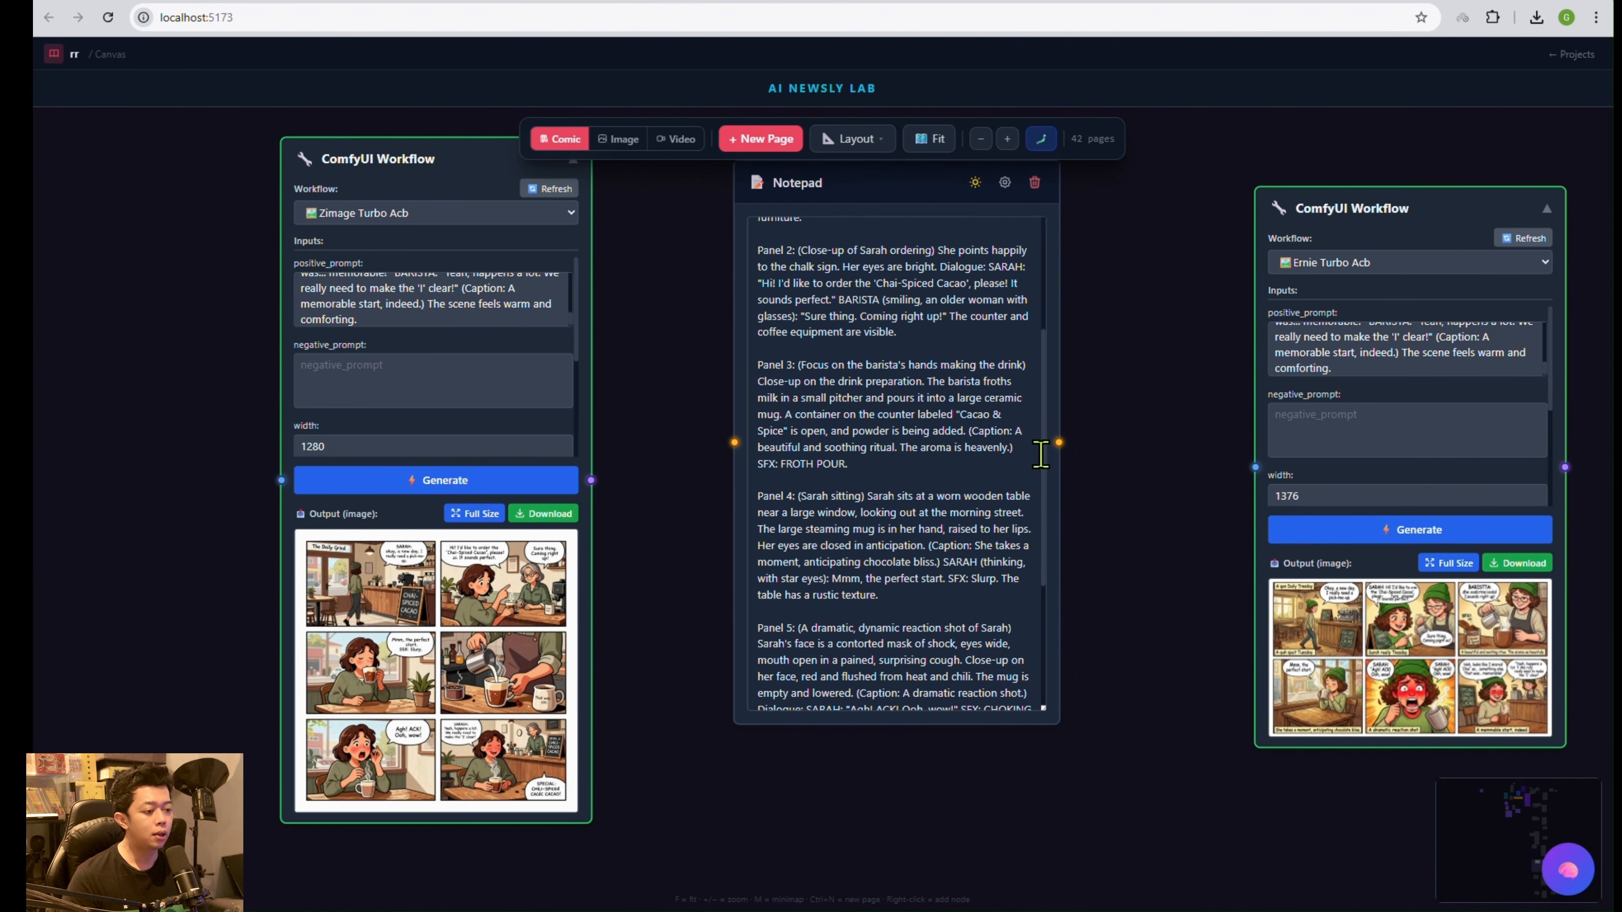
{"action": "left_click_drag", "start_coordinate": [1042, 455], "coordinate": [1053, 318]}
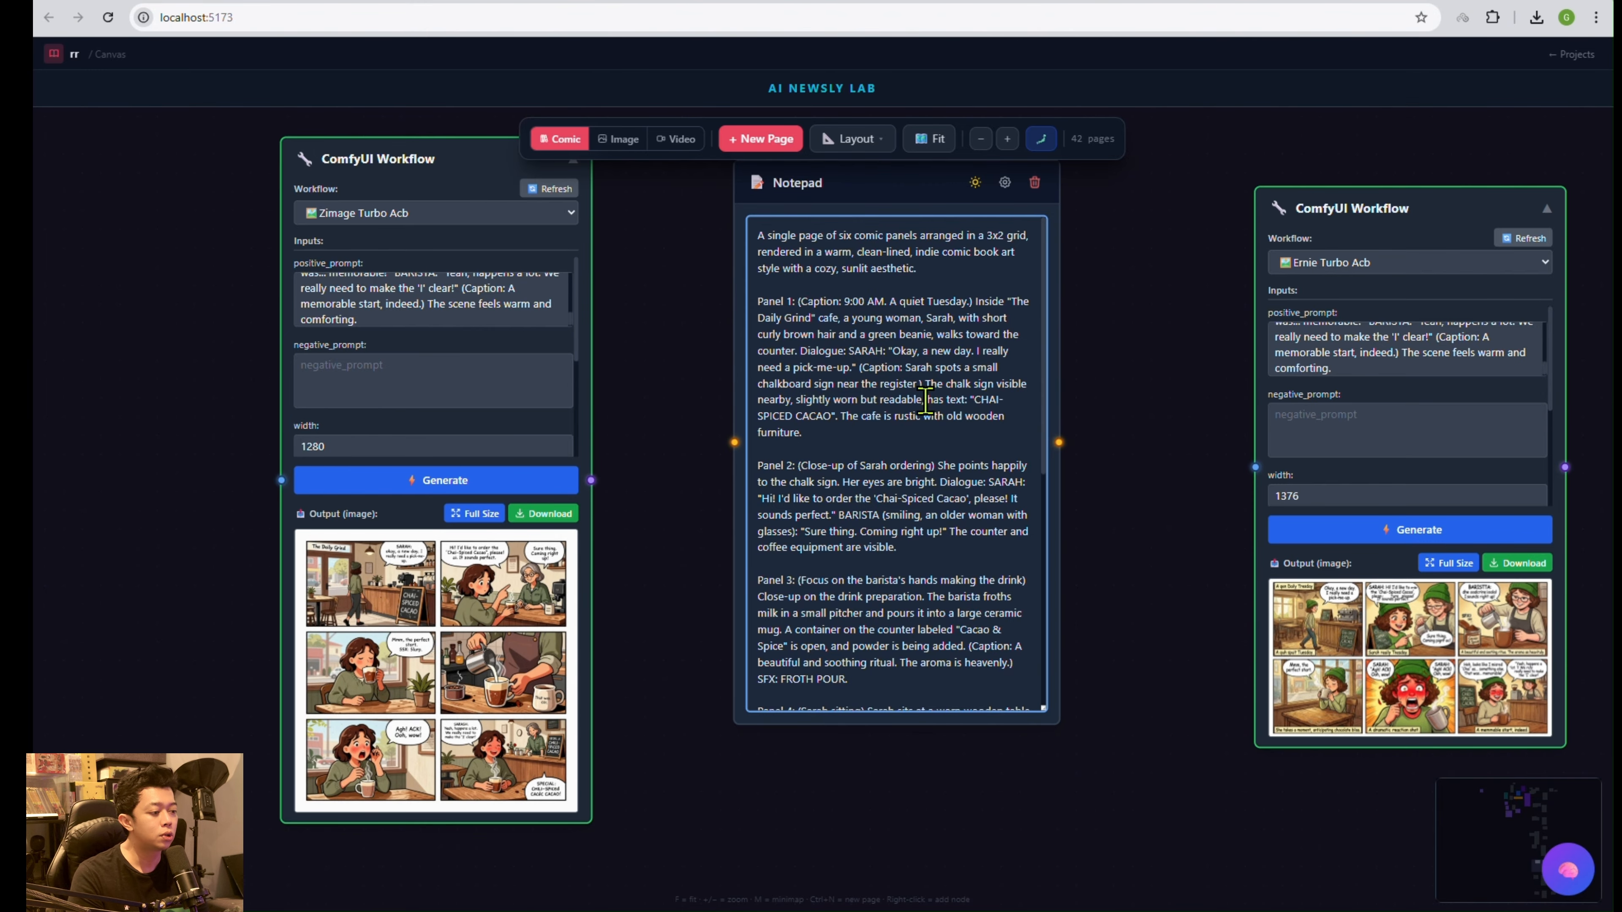
{"action": "left_click_drag", "start_coordinate": [1045, 396], "coordinate": [1048, 551]}
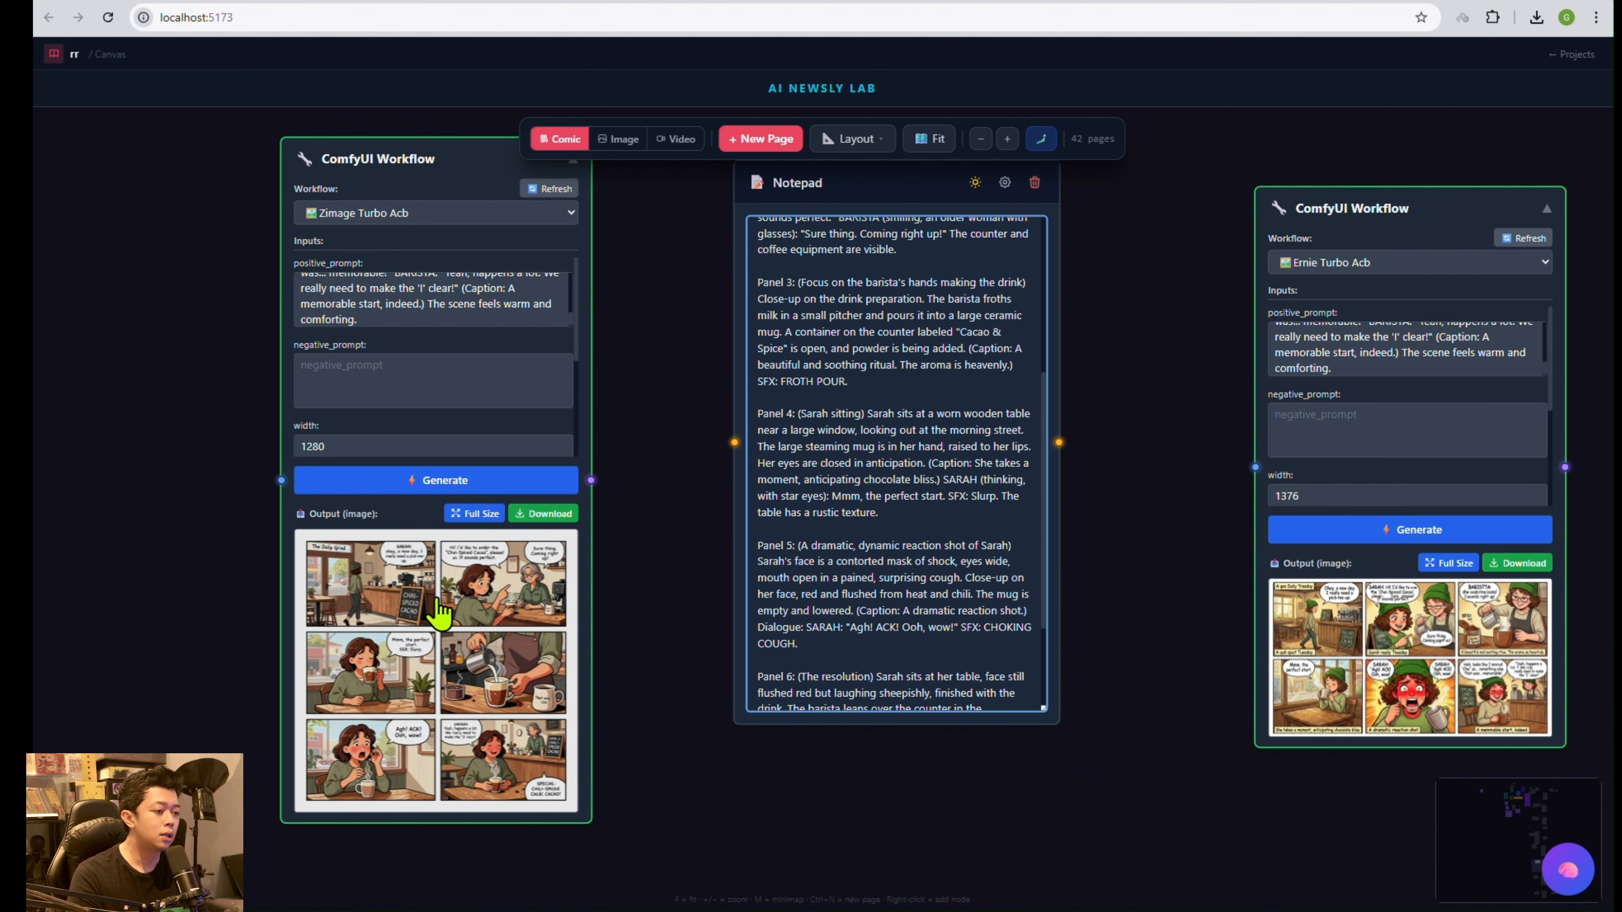
View the café comic outputs of the Zimage Turbo Acb and Ernie Turbo Acb nodes at full size and close them.
{"action": "left_click", "coordinate": [495, 515]}
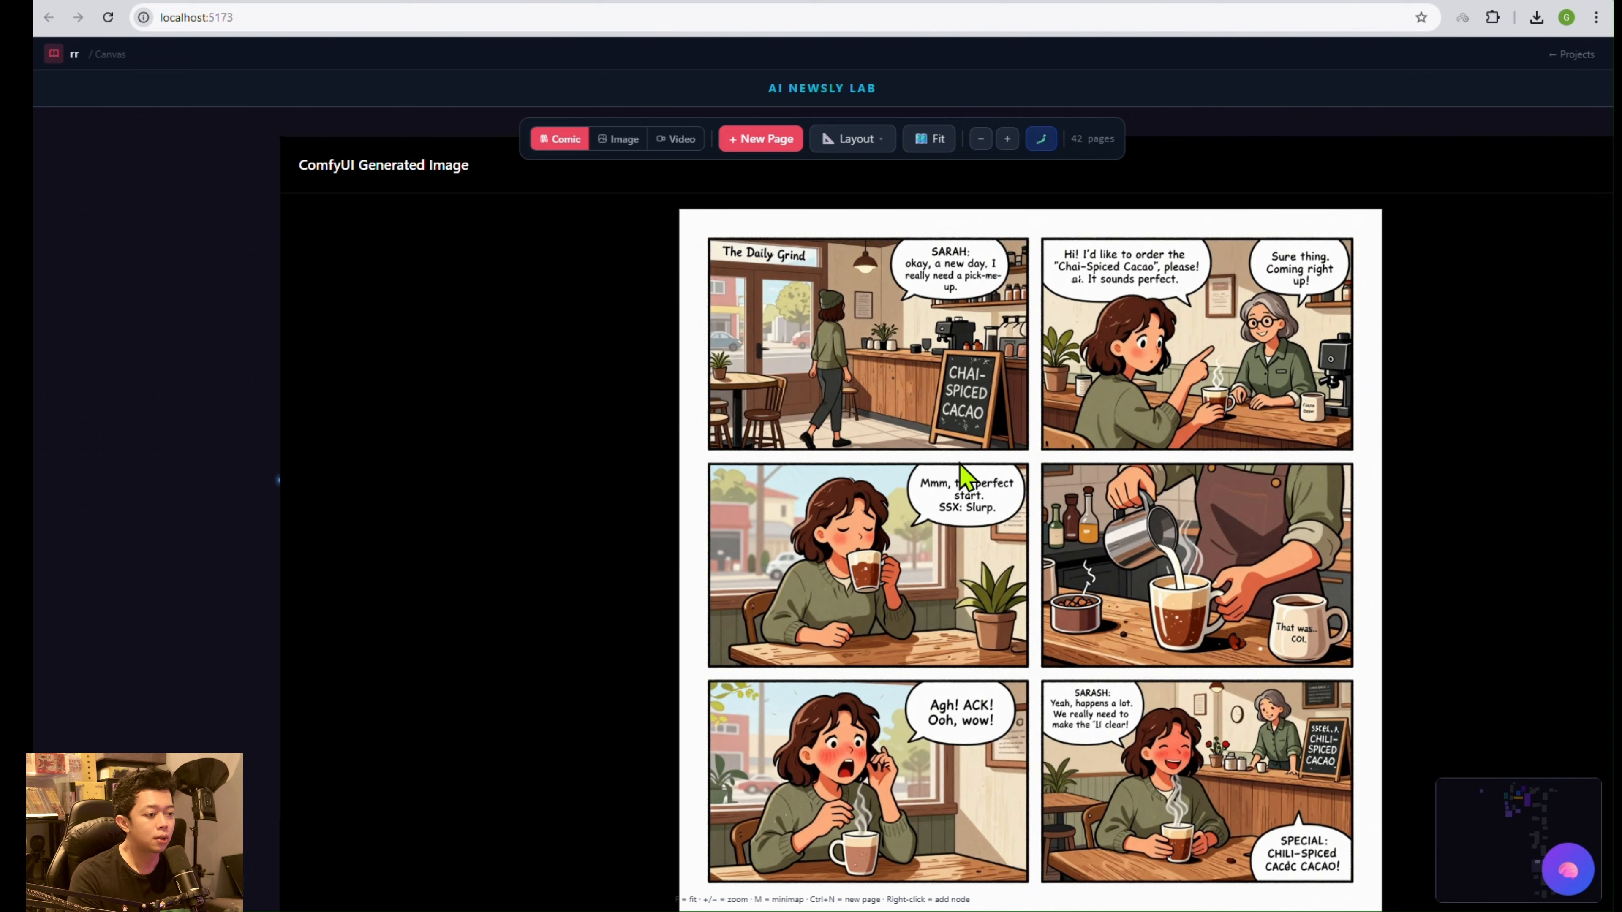
{"action": "scroll", "coordinate": [962, 525], "scroll_direction": "up", "scroll_amount": 2}
{"action": "left_click_drag", "start_coordinate": [1037, 310], "coordinate": [853, 360]}
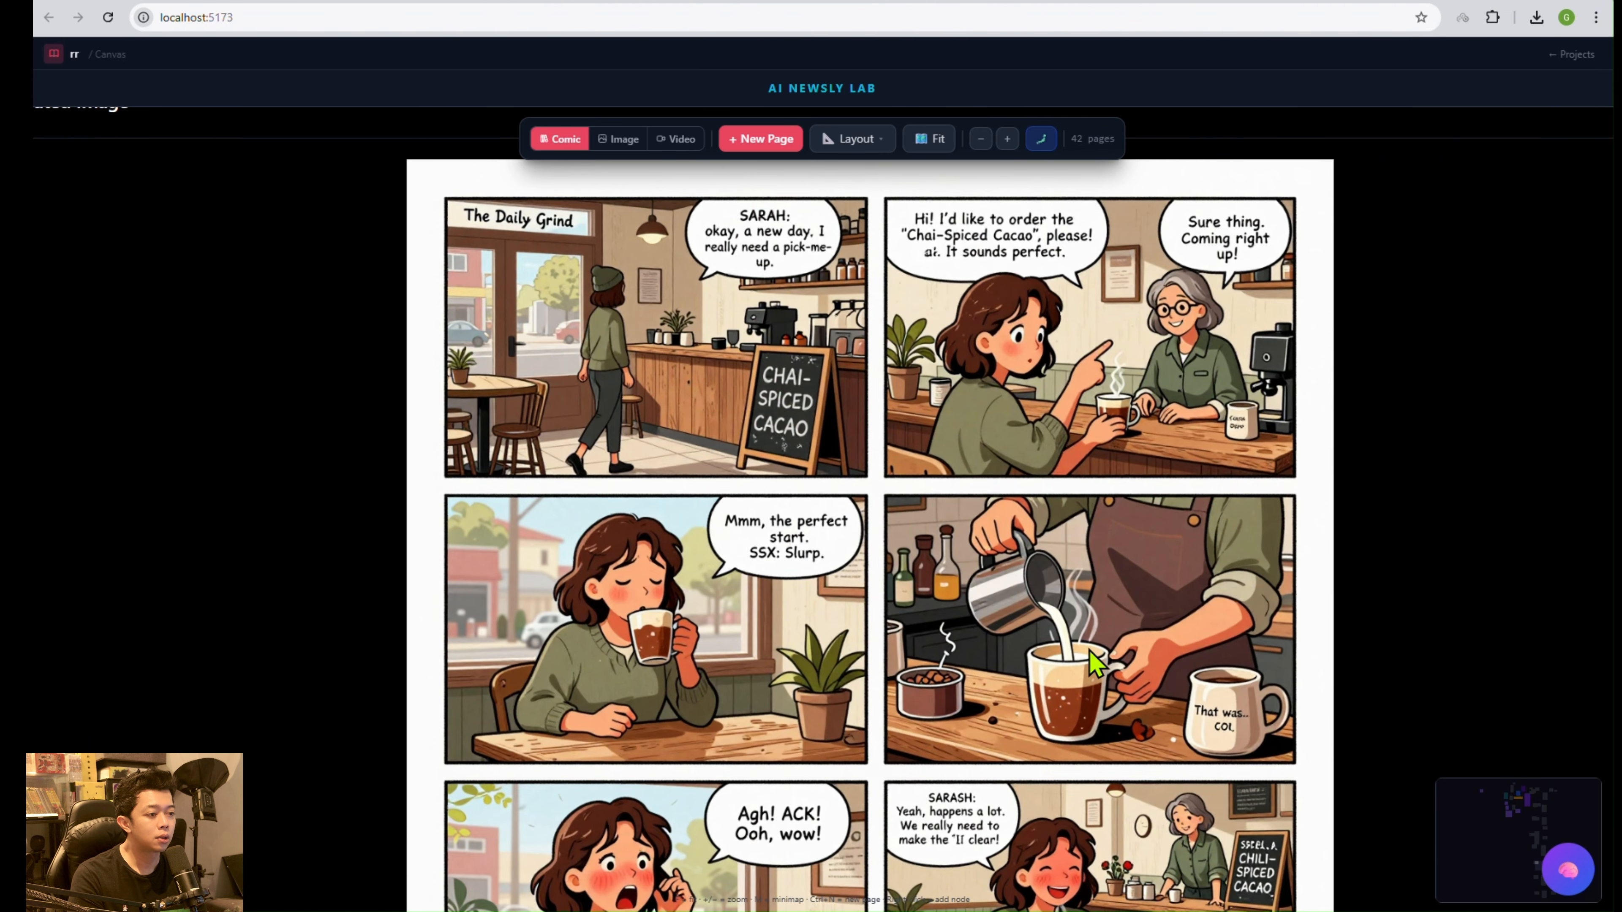
{"action": "scroll", "coordinate": [1099, 664], "scroll_direction": "down", "scroll_amount": 3}
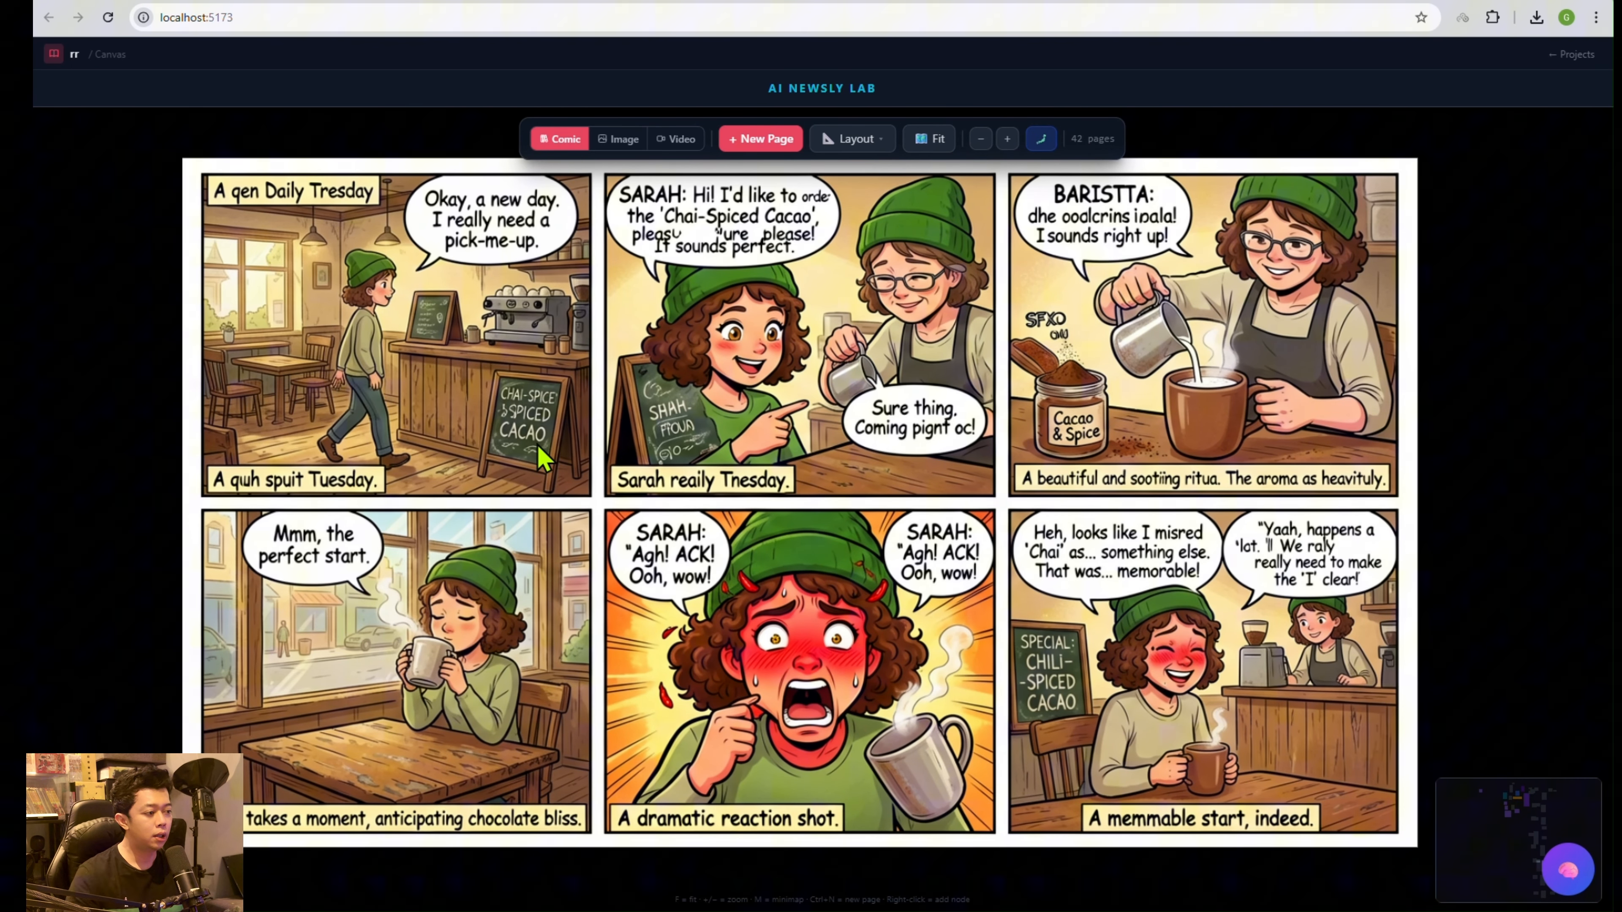
{"action": "left_click_drag", "start_coordinate": [538, 446], "coordinate": [546, 490]}
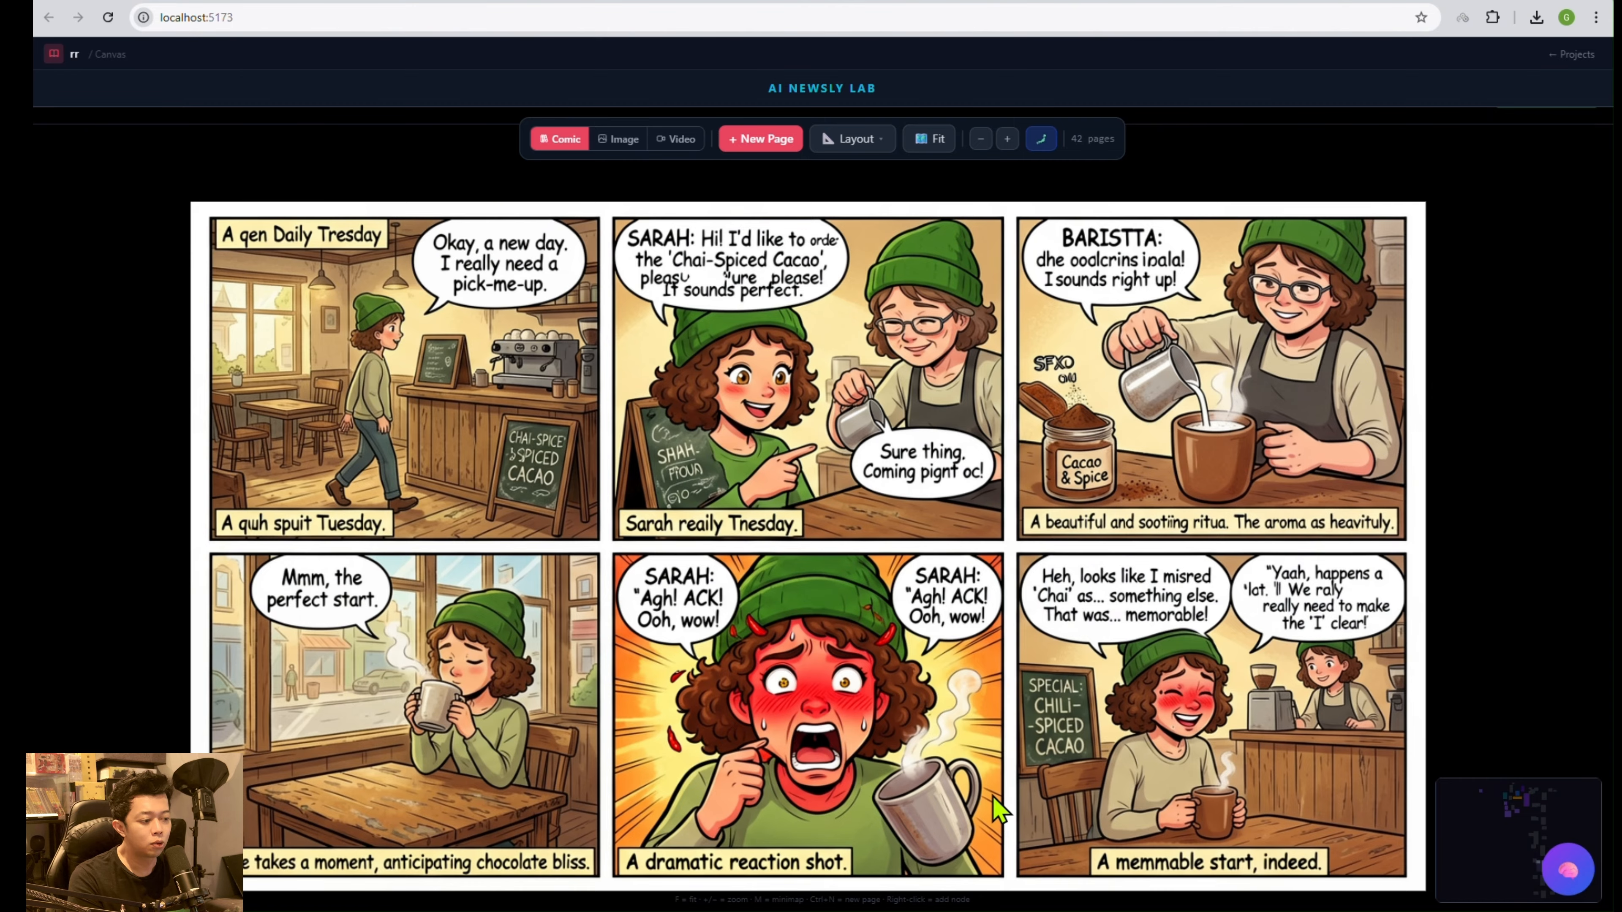
{"action": "left_click", "coordinate": [1445, 421]}
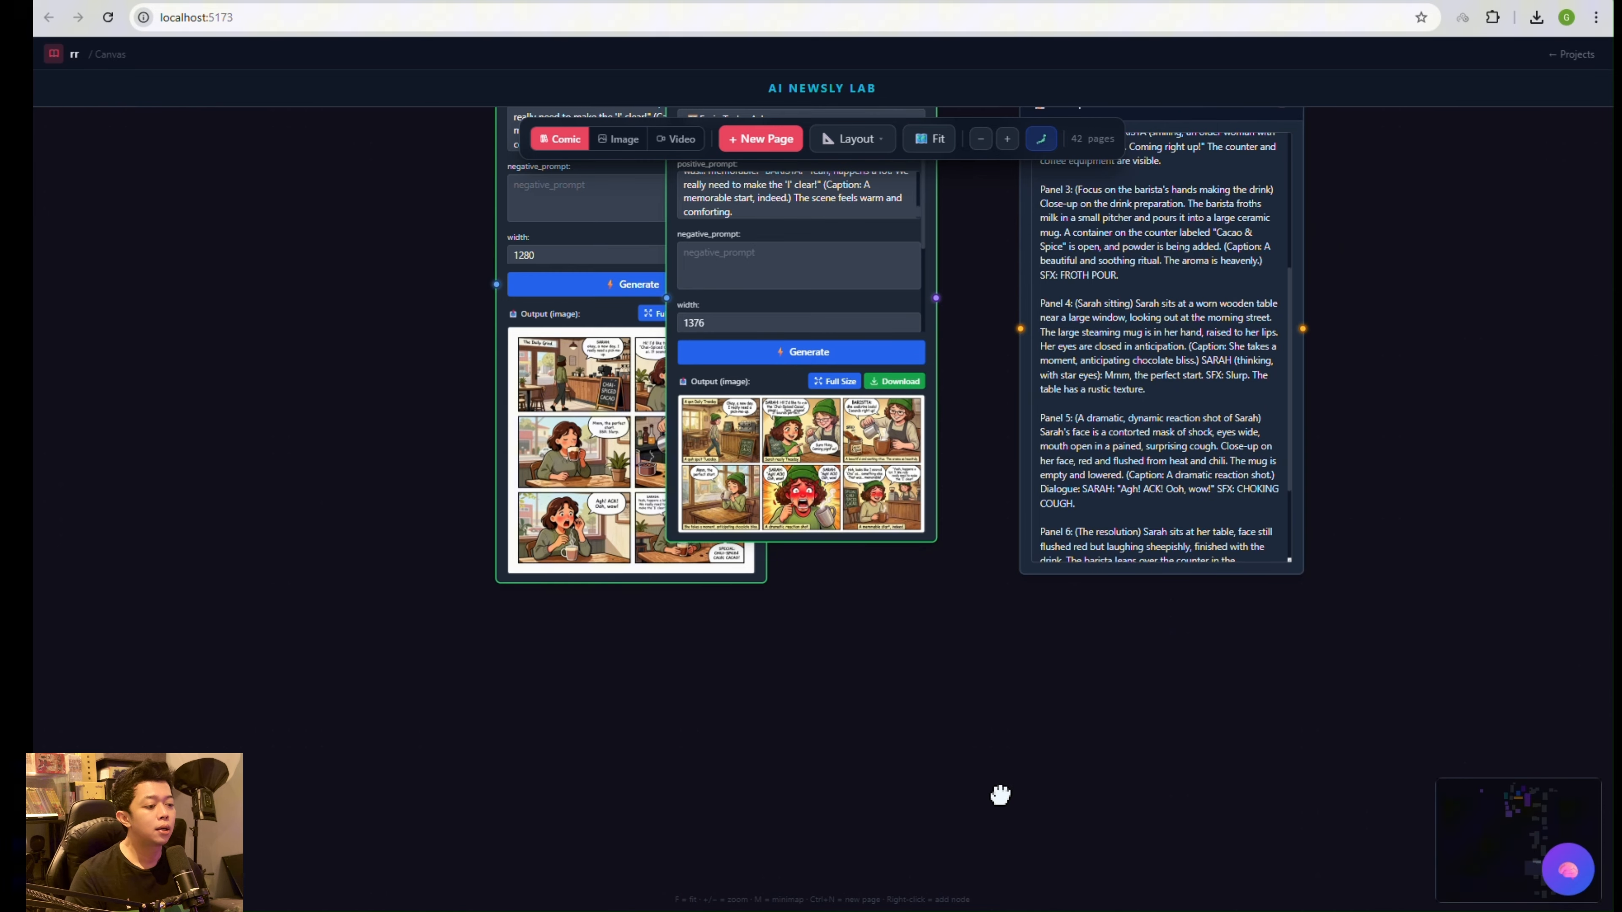
Go to the Story of Planet Earth infographic comparison and read through its Notepad prompt.
{"action": "left_click_drag", "start_coordinate": [1000, 796], "coordinate": [1019, 525]}
{"action": "left_click_drag", "start_coordinate": [1170, 604], "coordinate": [913, 380]}
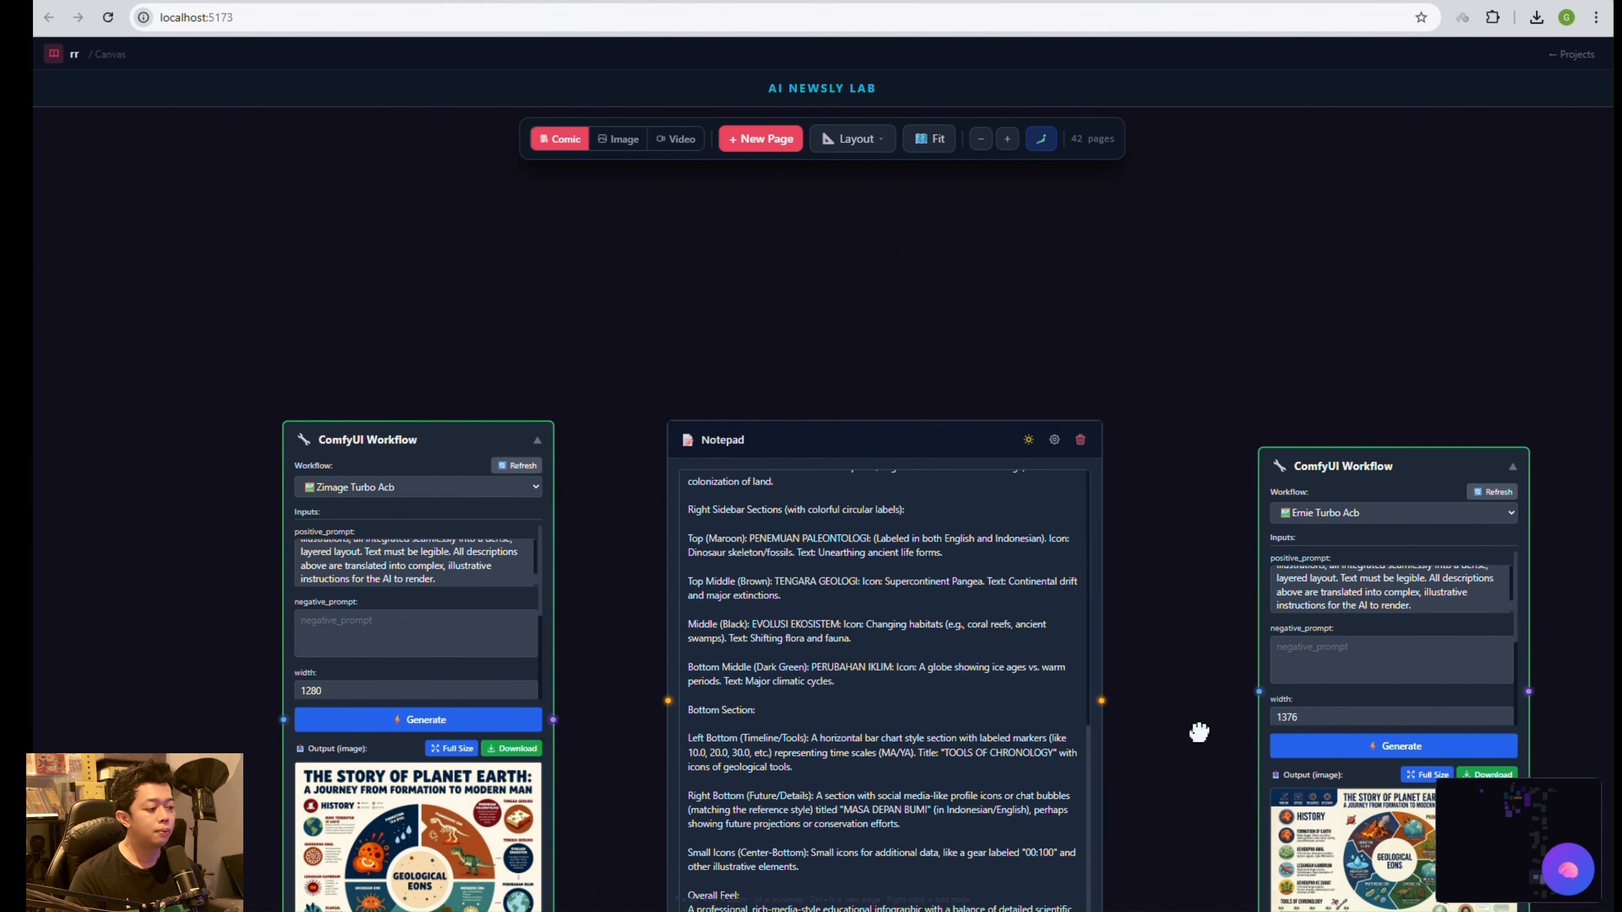
{"action": "left_click_drag", "start_coordinate": [1188, 616], "coordinate": [1177, 692]}
{"action": "scroll", "coordinate": [1179, 735], "scroll_direction": "down", "scroll_amount": 4}
{"action": "left_click_drag", "start_coordinate": [1180, 792], "coordinate": [1179, 483]}
{"action": "scroll", "coordinate": [1178, 483], "scroll_direction": "up", "scroll_amount": 4}
{"action": "left_click", "coordinate": [735, 514]}
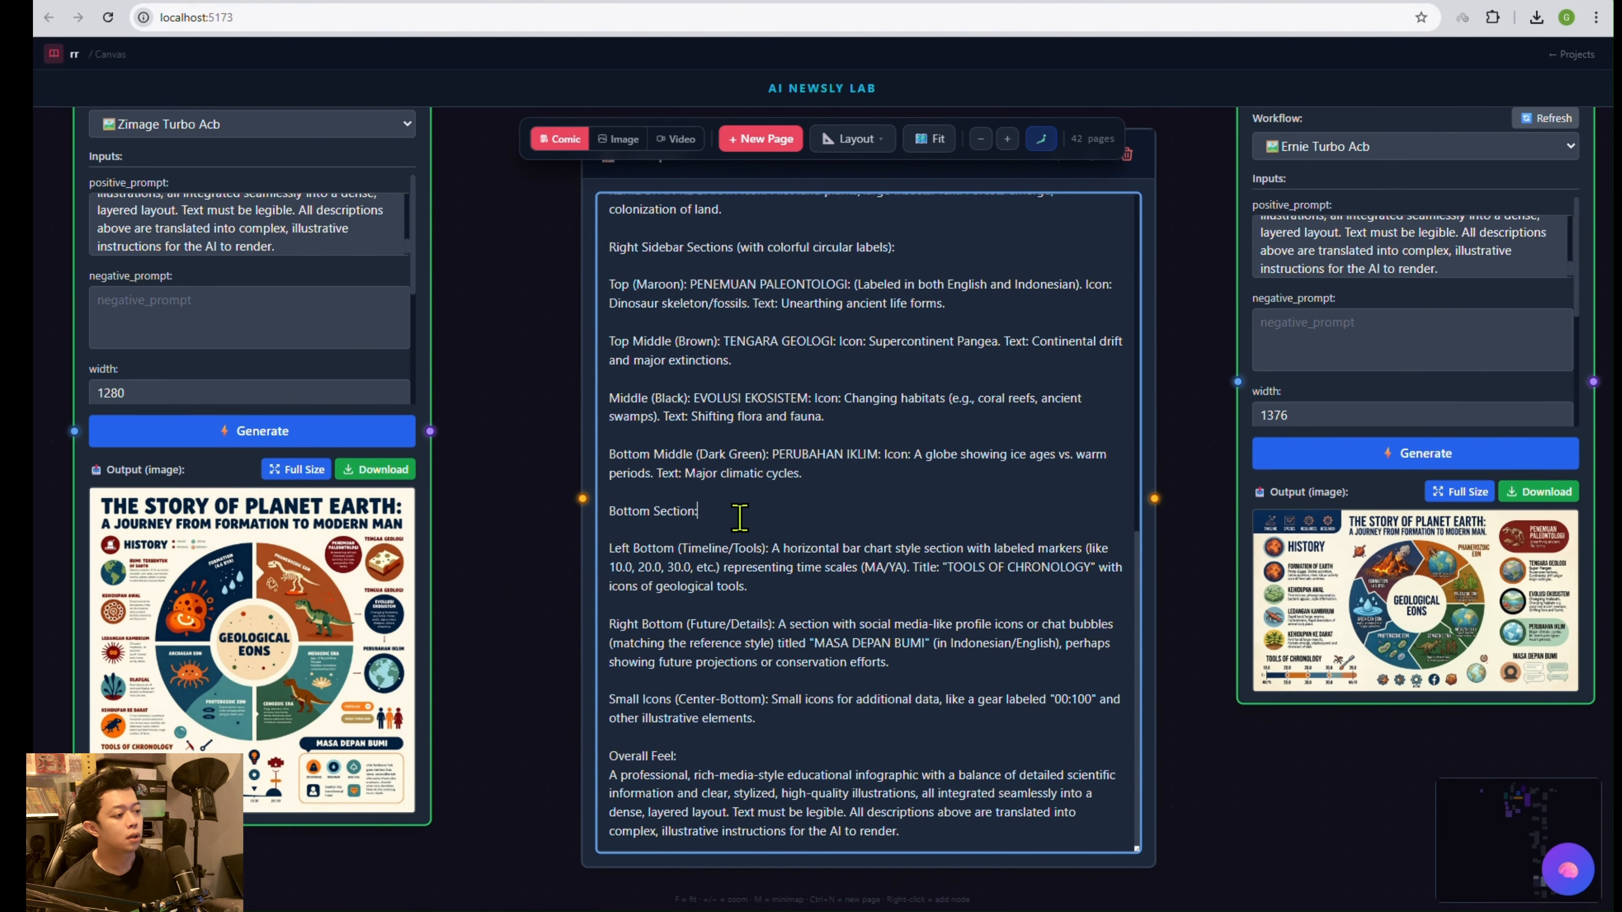
Reposition the infographic's Notepad so it sits evenly between the Zimage Turbo Acb and Ernie Turbo Acb nodes.
{"action": "left_click_drag", "start_coordinate": [467, 273], "coordinate": [504, 382]}
{"action": "left_click_drag", "start_coordinate": [846, 277], "coordinate": [808, 193]}
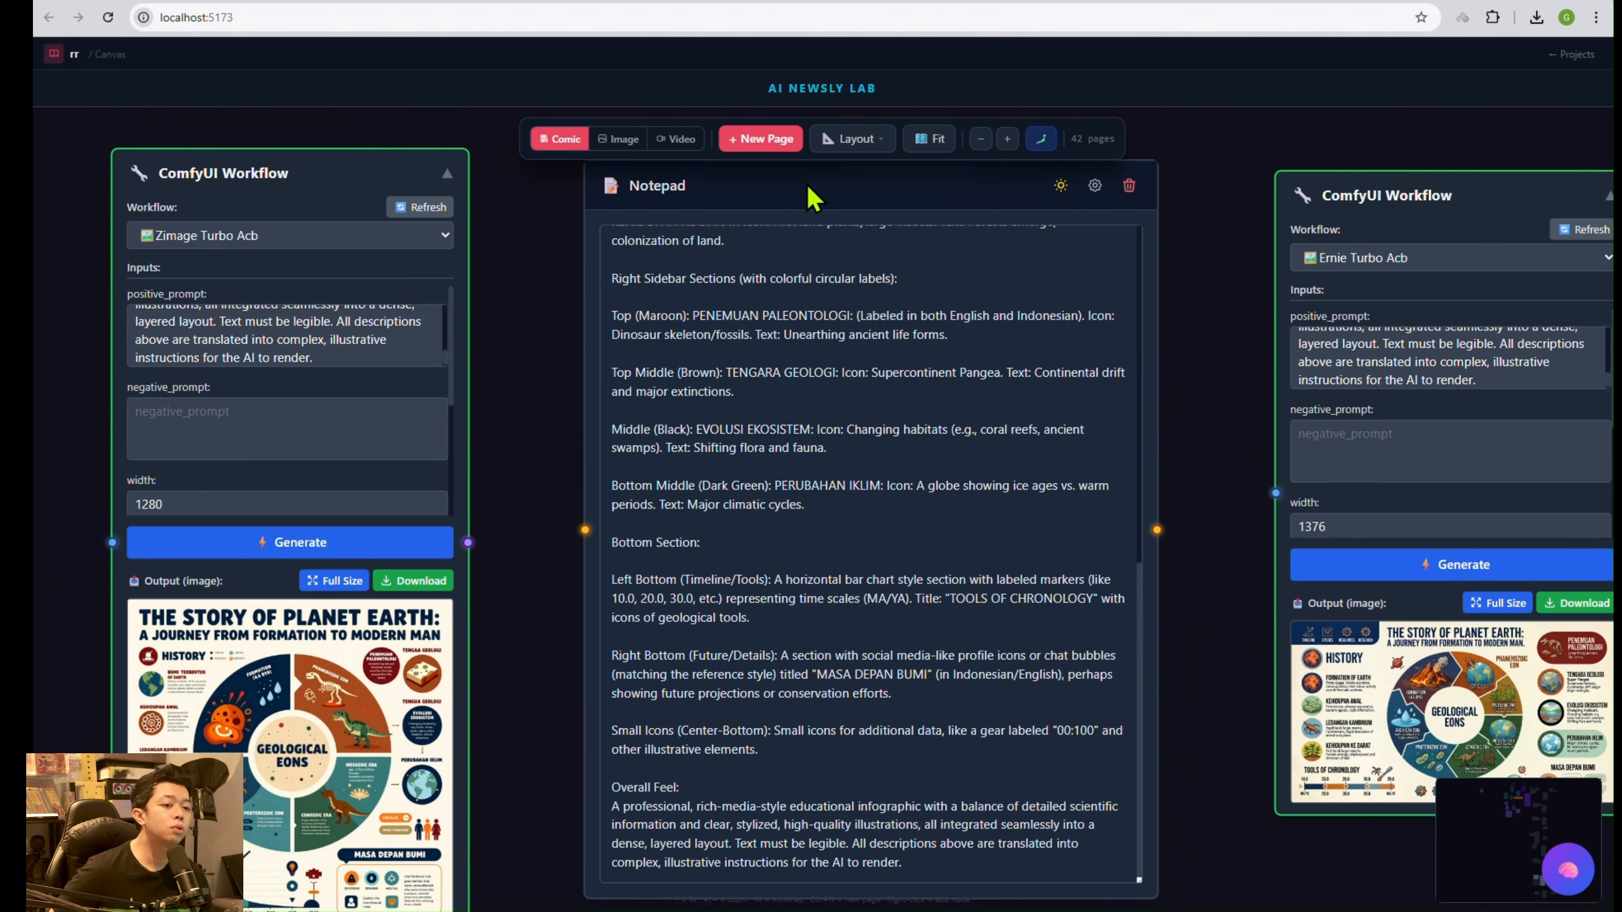
Open the Zimage Turbo Acb infographic output at full size and inspect the History column and its small text.
{"action": "left_click_drag", "start_coordinate": [514, 599], "coordinate": [684, 495]}
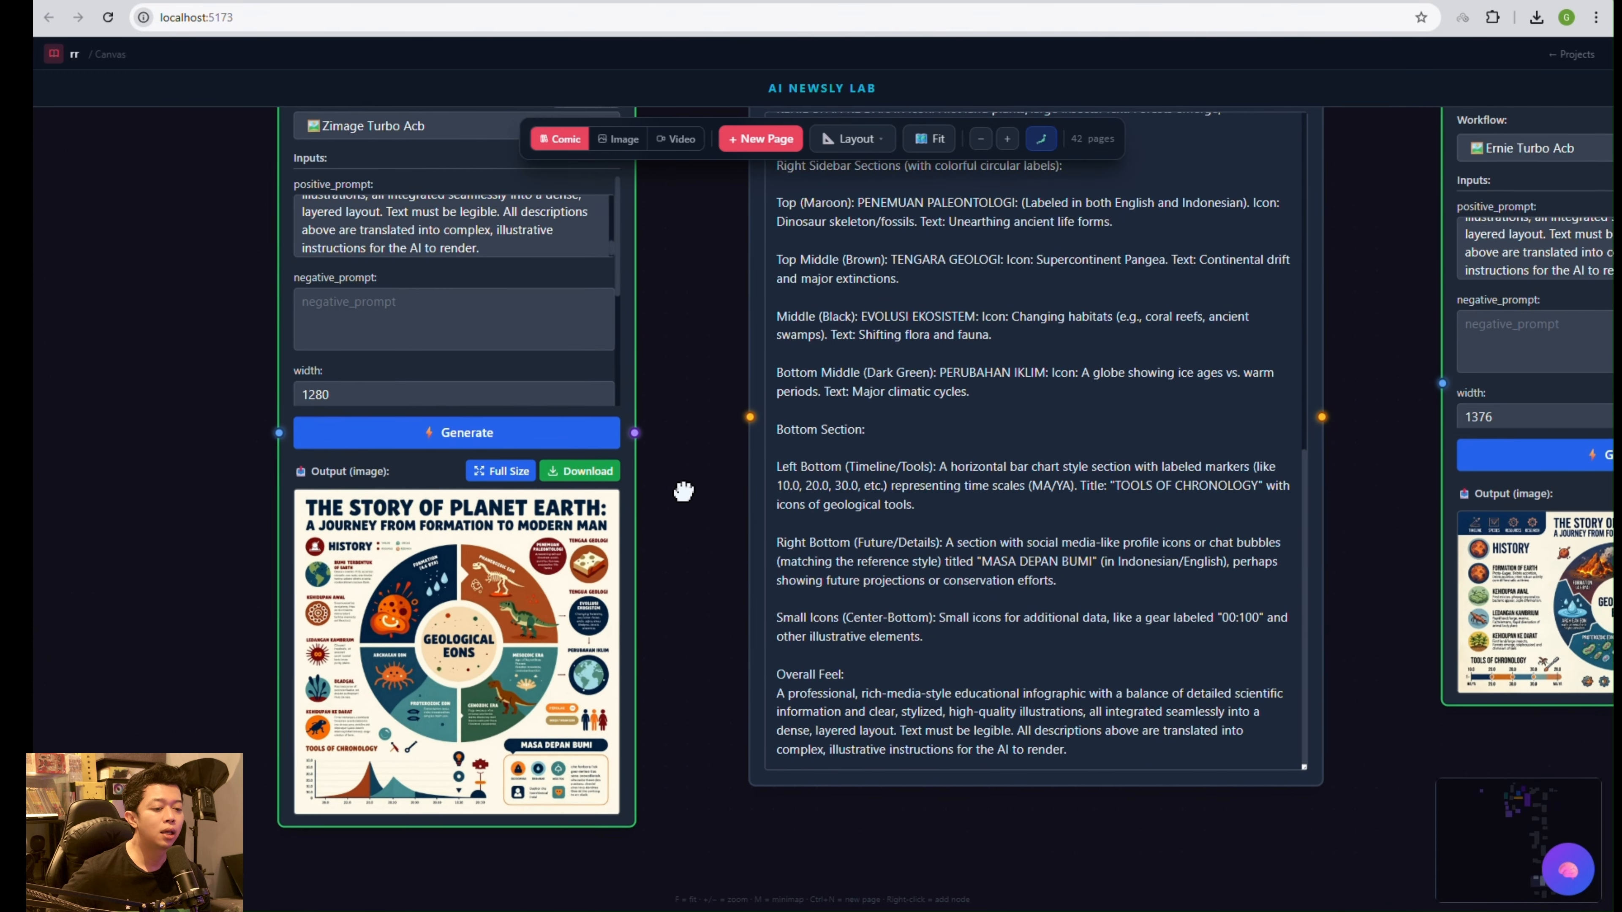
{"action": "left_click", "coordinate": [503, 474]}
{"action": "left_click_drag", "start_coordinate": [1159, 498], "coordinate": [818, 473]}
{"action": "scroll", "coordinate": [813, 470], "scroll_direction": "down", "scroll_amount": 2}
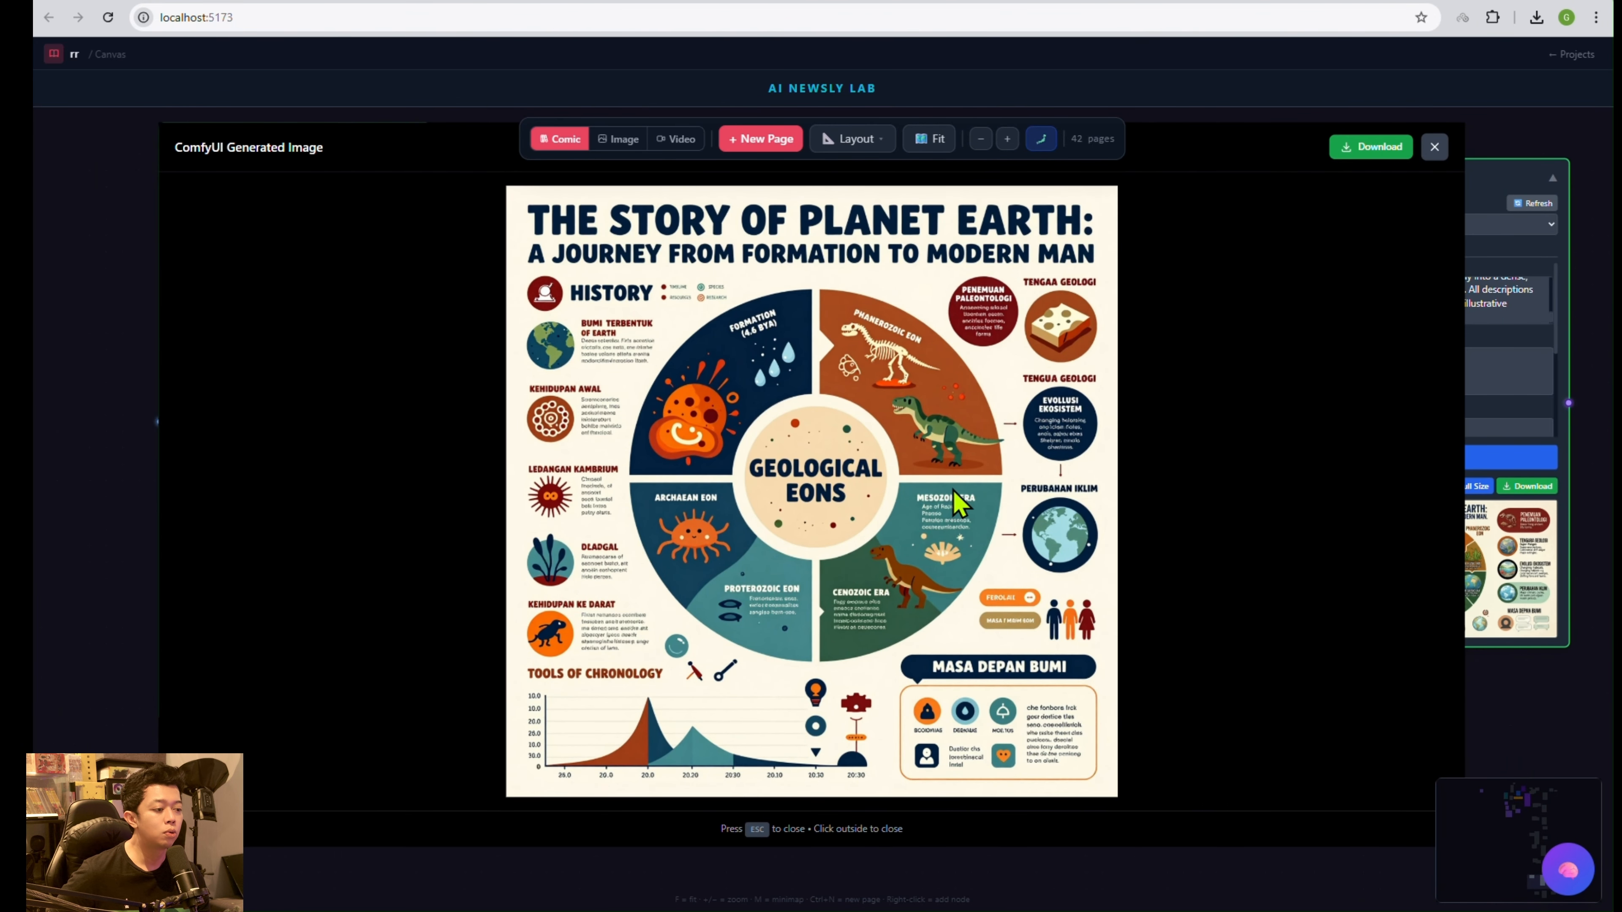
{"action": "scroll", "coordinate": [792, 452], "scroll_direction": "up", "scroll_amount": 1}
{"action": "scroll", "coordinate": [792, 452], "scroll_direction": "up", "scroll_amount": 2}
{"action": "scroll", "coordinate": [551, 418], "scroll_direction": "up", "scroll_amount": 3}
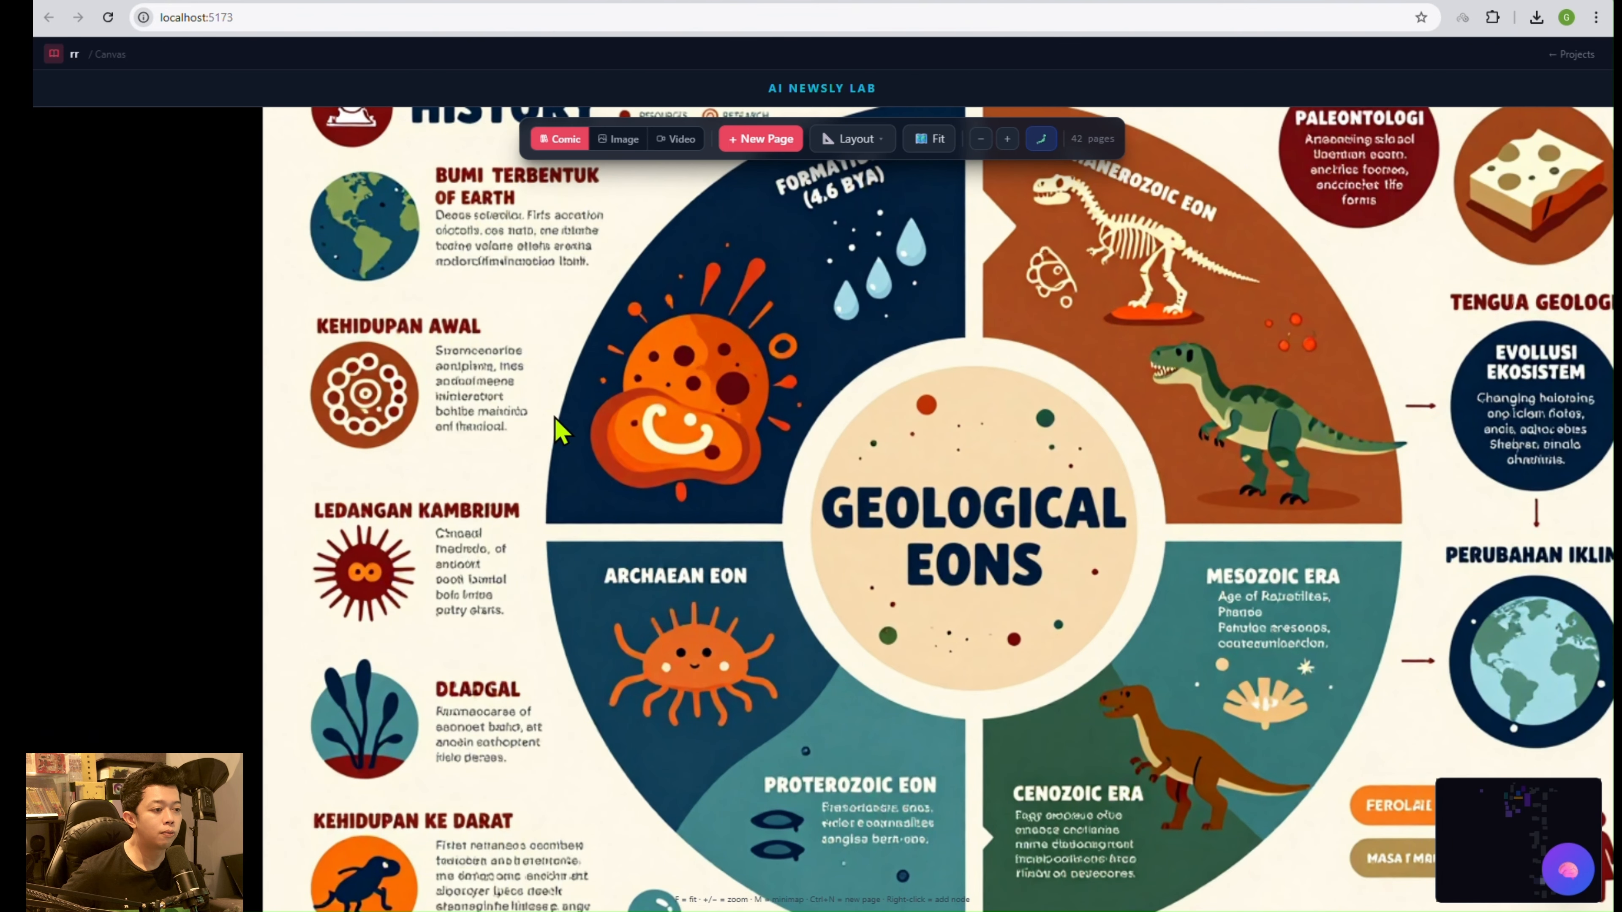
Examine the title, Geological Eons wheel and side captions of the full-size Zimage infographic, and close it.
{"action": "scroll", "coordinate": [567, 422], "scroll_direction": "down", "scroll_amount": 3}
{"action": "left_click_drag", "start_coordinate": [771, 359], "coordinate": [755, 455]}
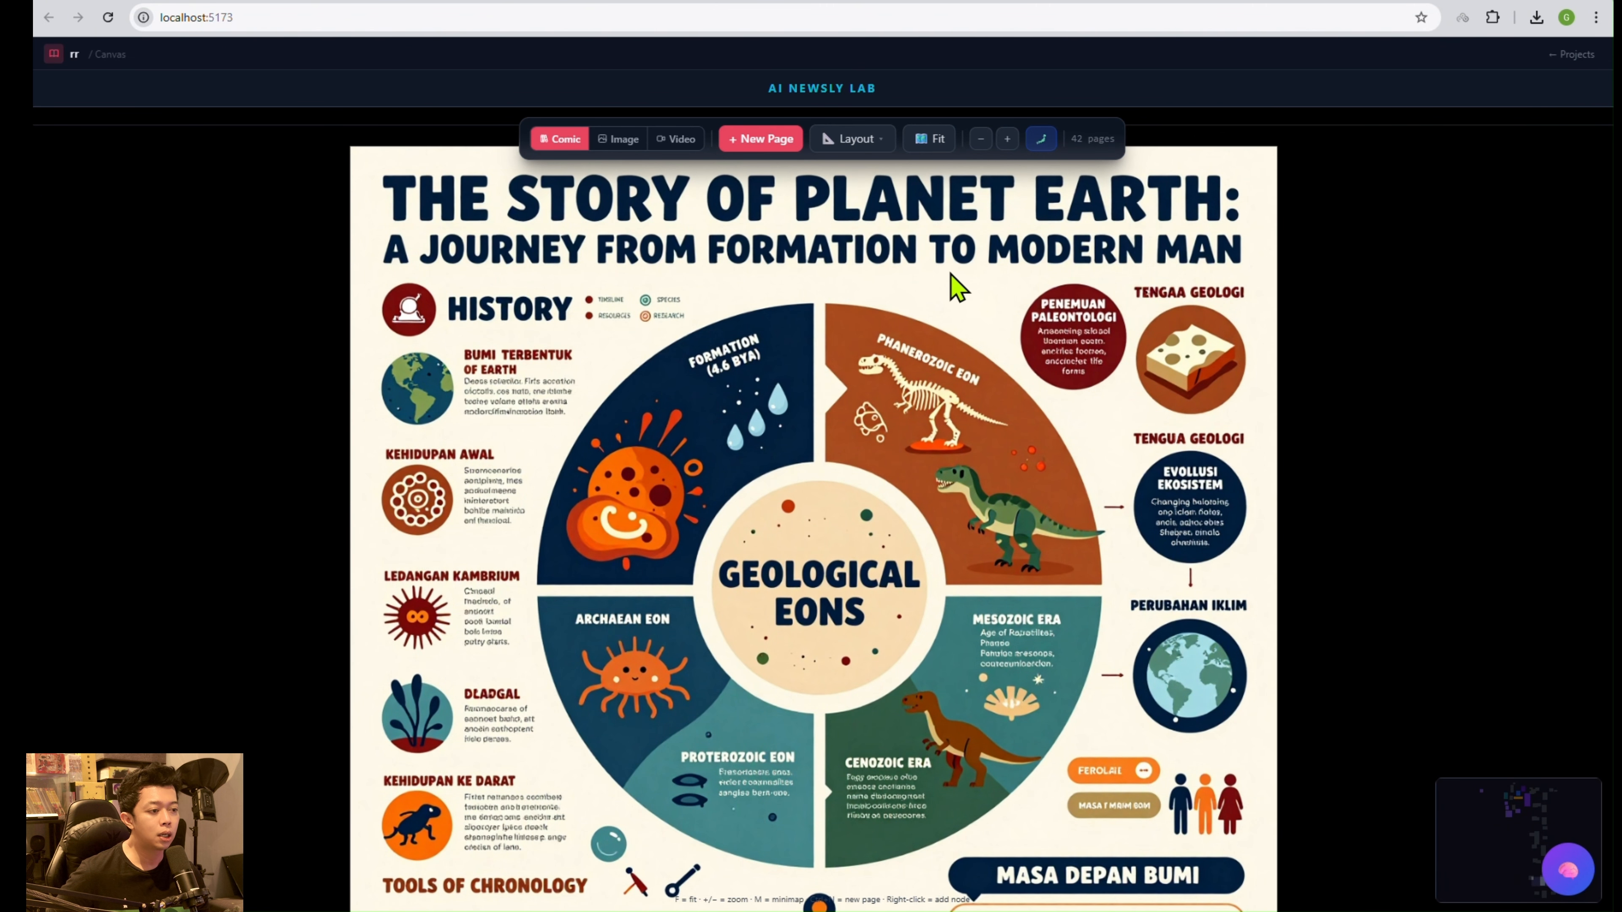
{"action": "scroll", "coordinate": [726, 517], "scroll_direction": "up", "scroll_amount": 1}
{"action": "scroll", "coordinate": [726, 517], "scroll_direction": "up", "scroll_amount": 2}
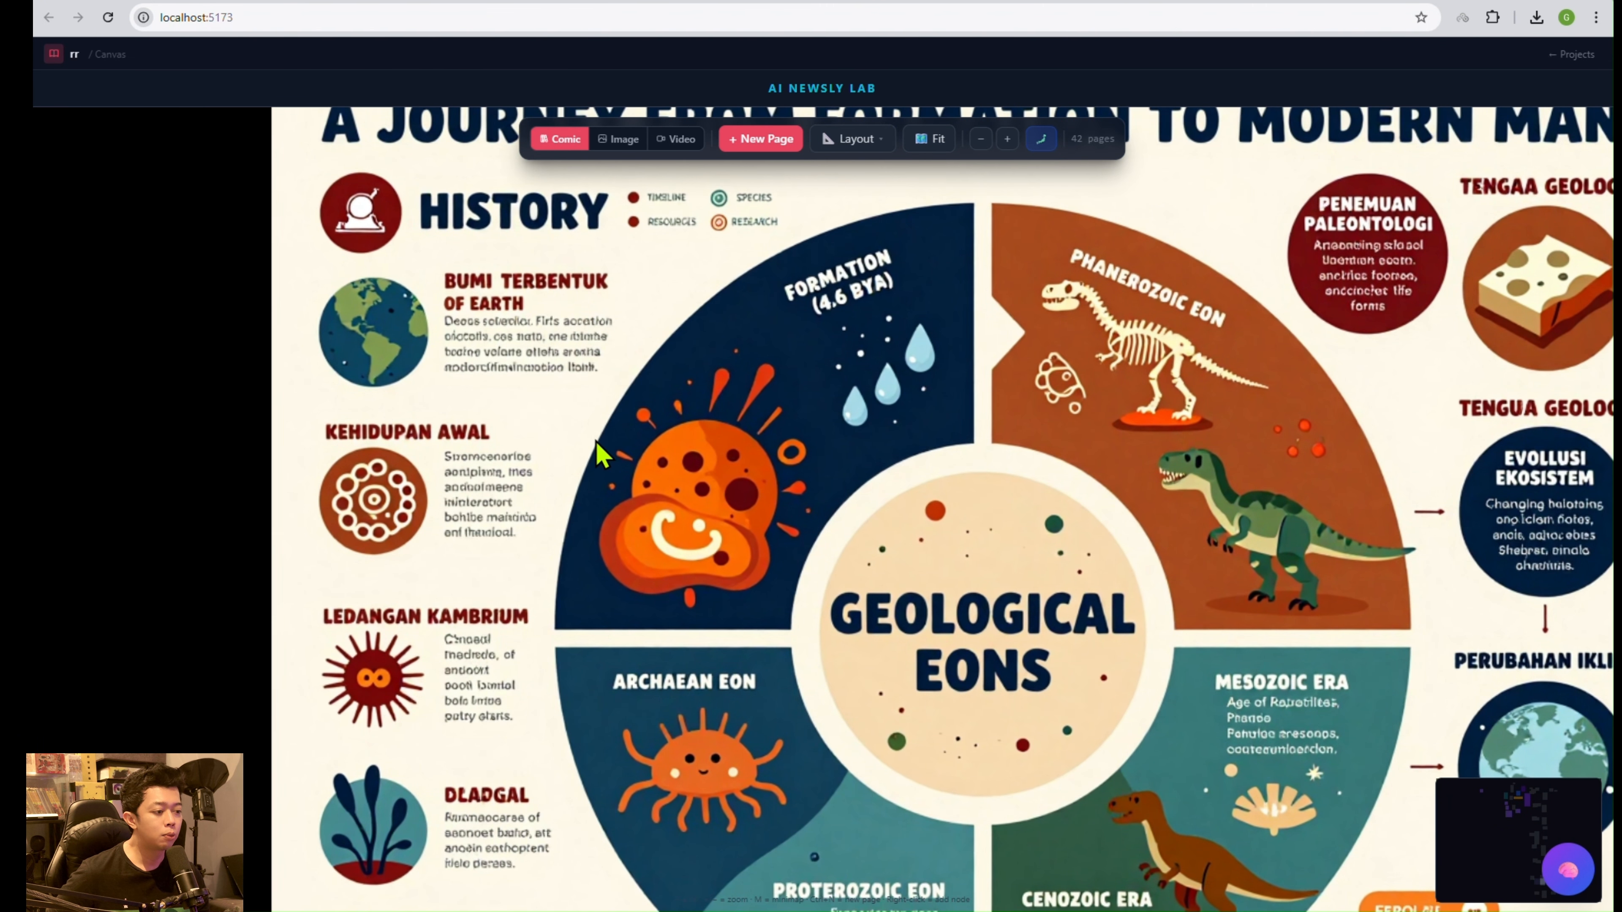
{"action": "scroll", "coordinate": [607, 476], "scroll_direction": "up", "scroll_amount": 2}
{"action": "scroll", "coordinate": [703, 668], "scroll_direction": "down", "scroll_amount": 3}
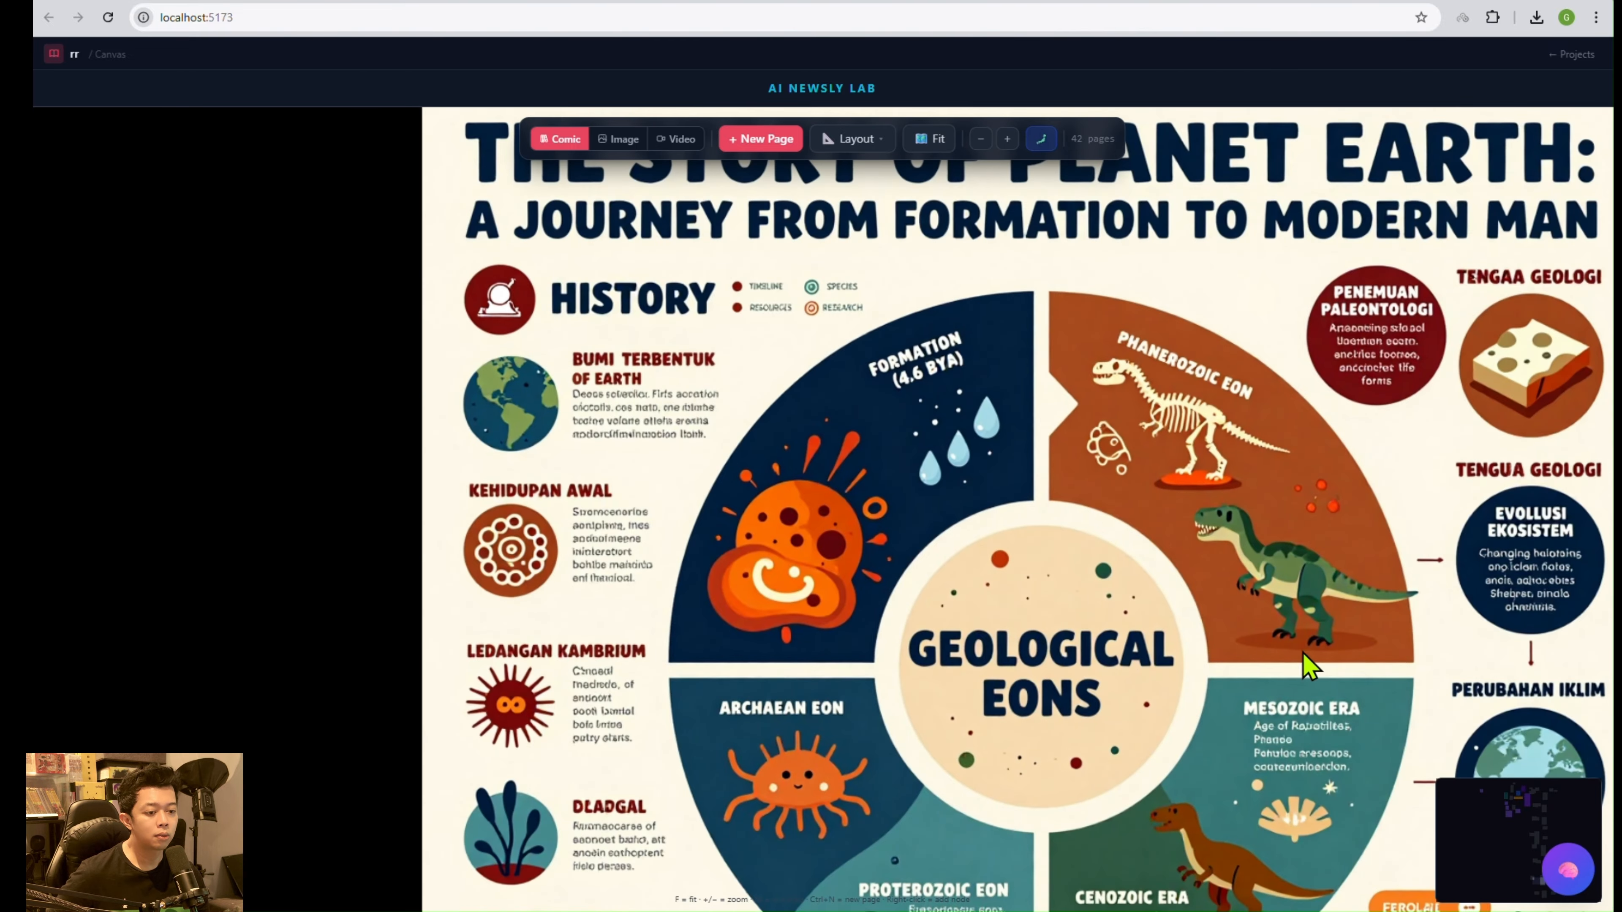
{"action": "scroll", "coordinate": [1143, 646], "scroll_direction": "up", "scroll_amount": 1}
{"action": "scroll", "coordinate": [1144, 633], "scroll_direction": "down", "scroll_amount": 3}
{"action": "scroll", "coordinate": [1144, 632], "scroll_direction": "up", "scroll_amount": 3}
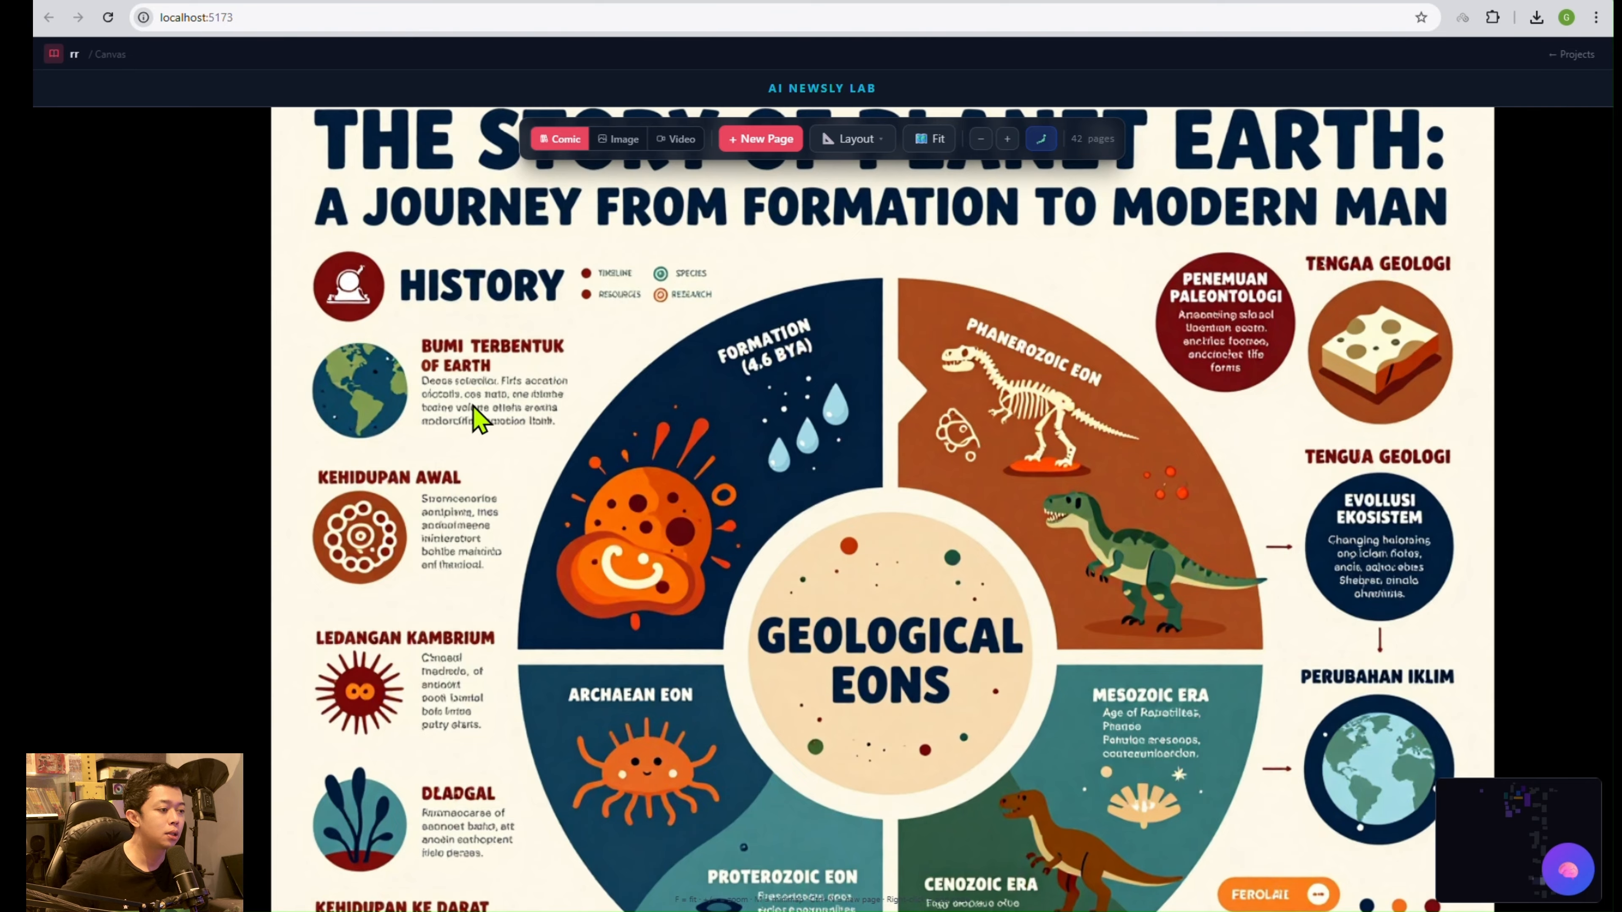
{"action": "scroll", "coordinate": [850, 504], "scroll_direction": "down", "scroll_amount": 2}
{"action": "key", "text": "Escape"}
Examine the Ernie Turbo Acb infographic output at full size and open the Zimage Turbo Acb output beside it for comparison.
{"action": "left_click_drag", "start_coordinate": [1343, 605], "coordinate": [889, 598]}
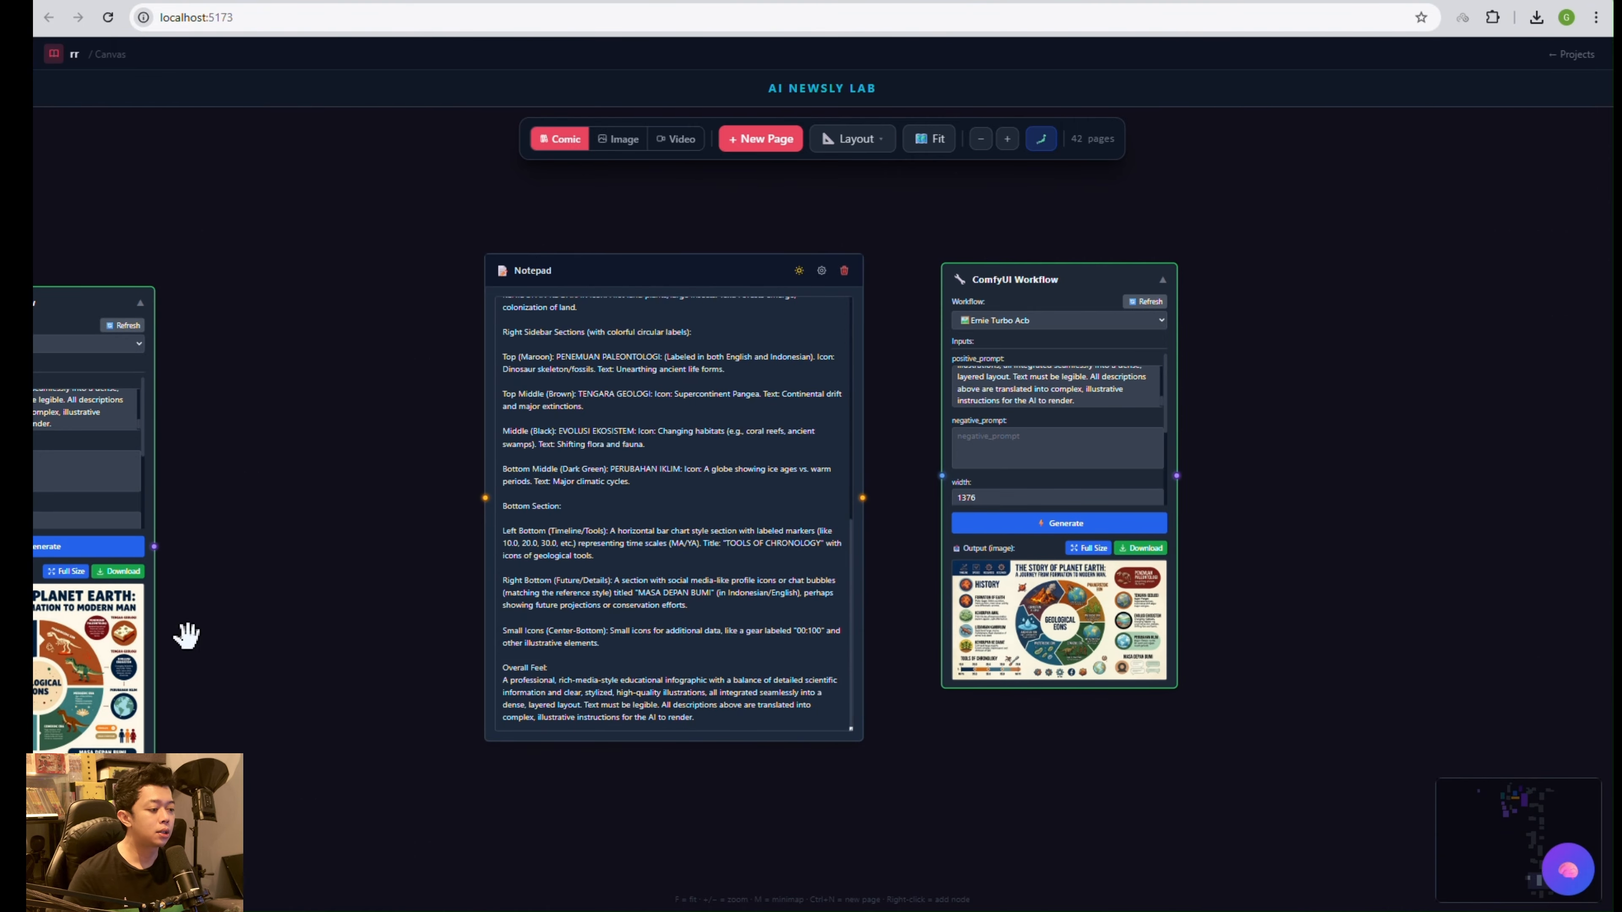
{"action": "left_click_drag", "start_coordinate": [97, 323], "coordinate": [183, 315]}
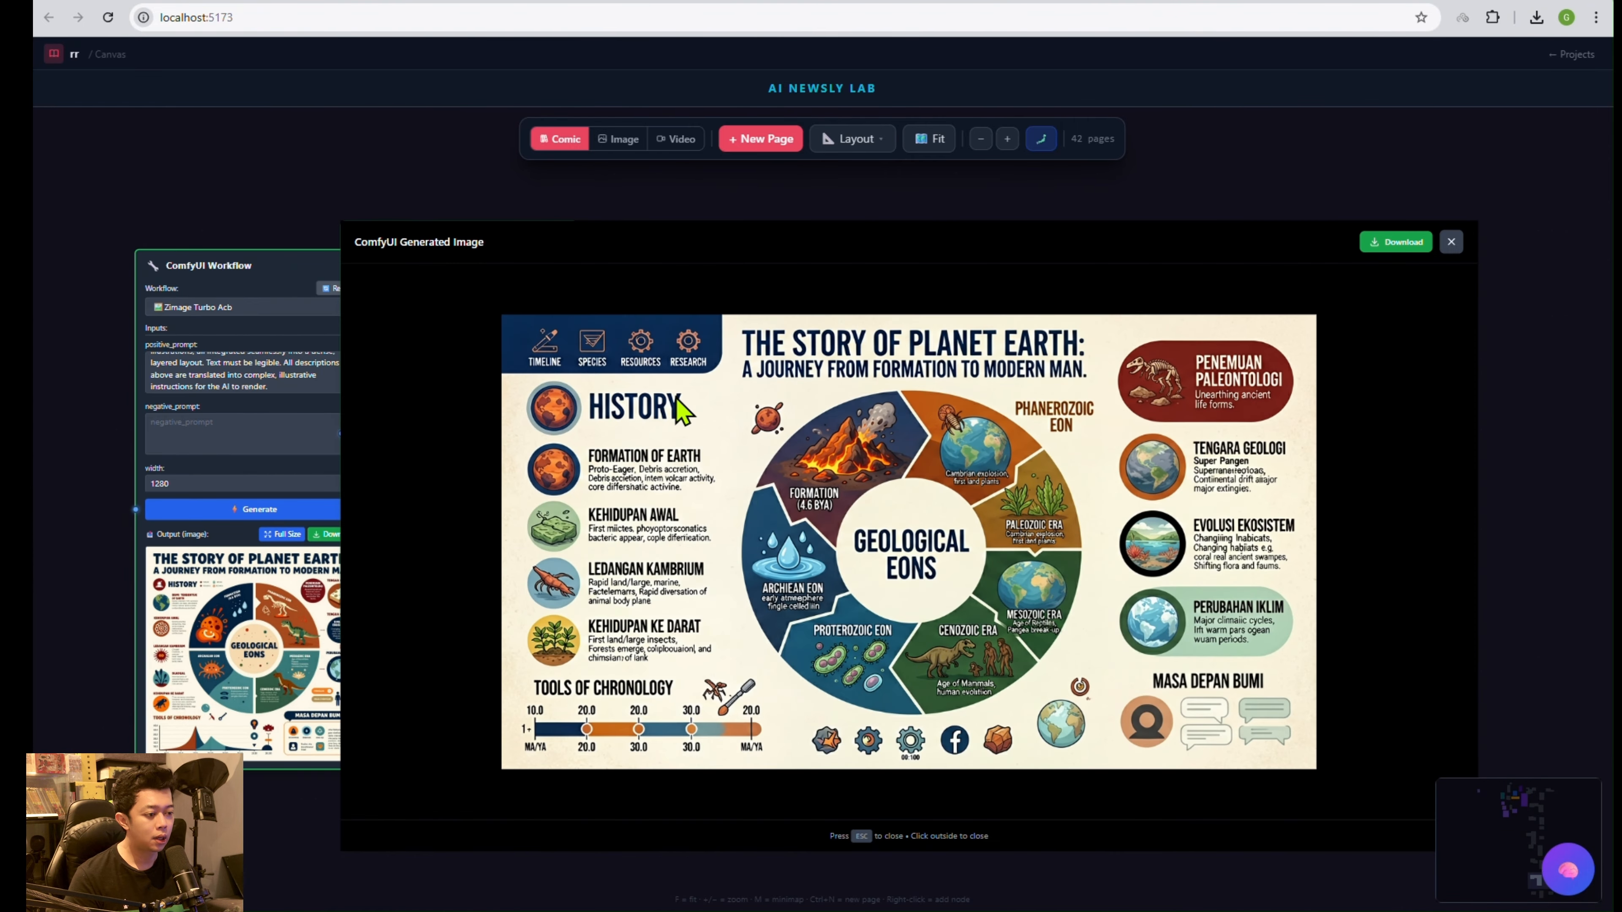
{"action": "scroll", "coordinate": [765, 489], "scroll_direction": "up", "scroll_amount": 4}
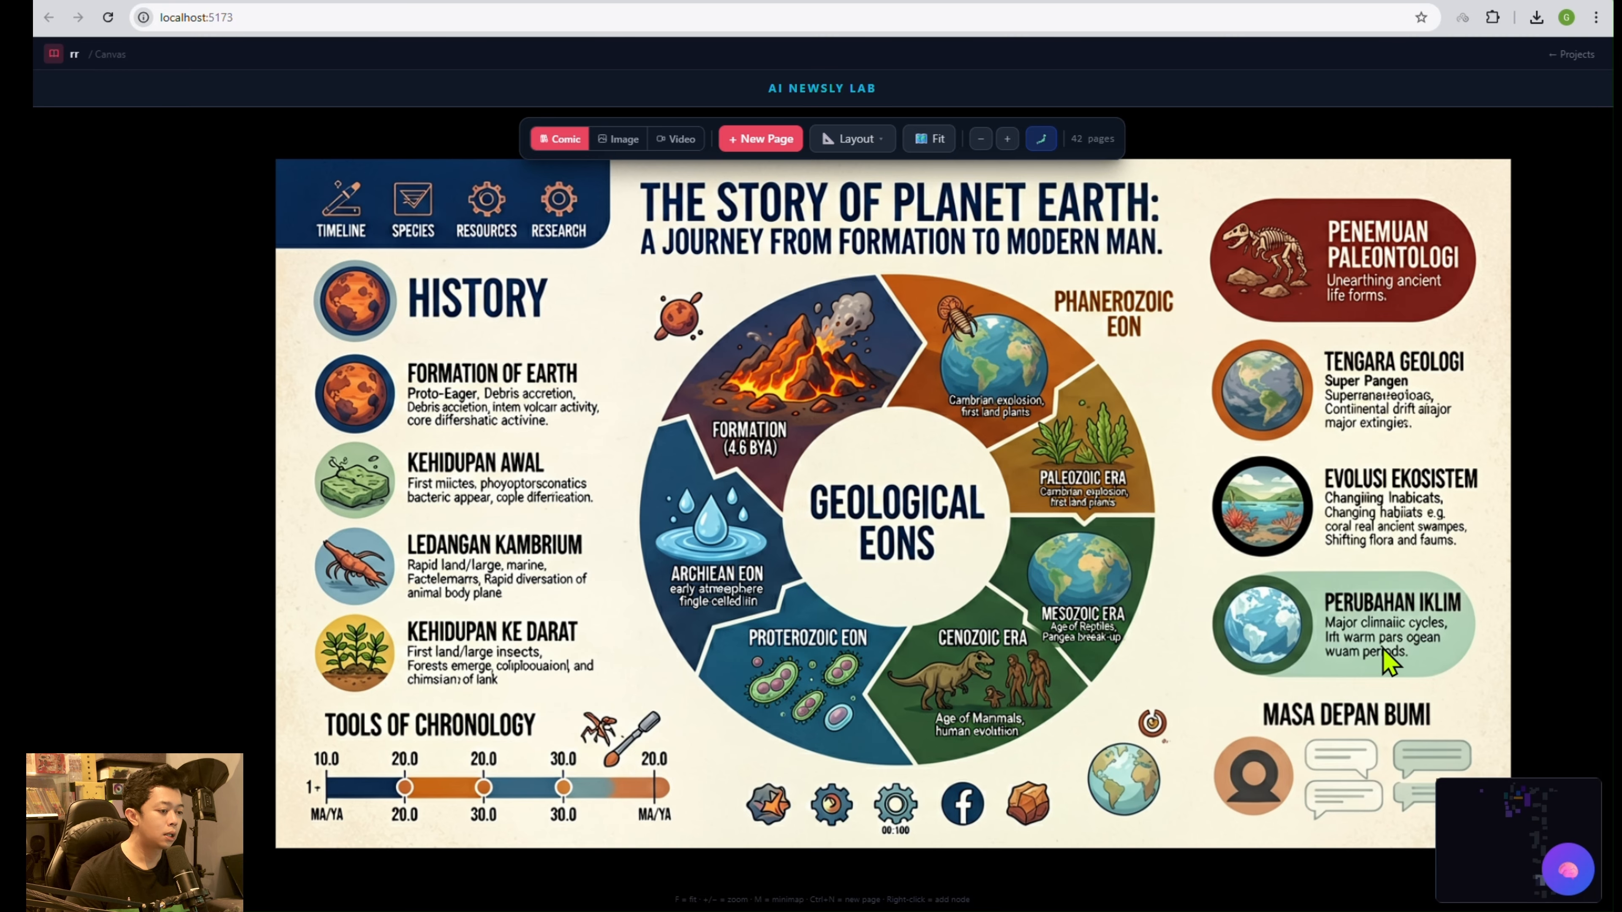
{"action": "scroll", "coordinate": [454, 597], "scroll_direction": "down", "scroll_amount": 5}
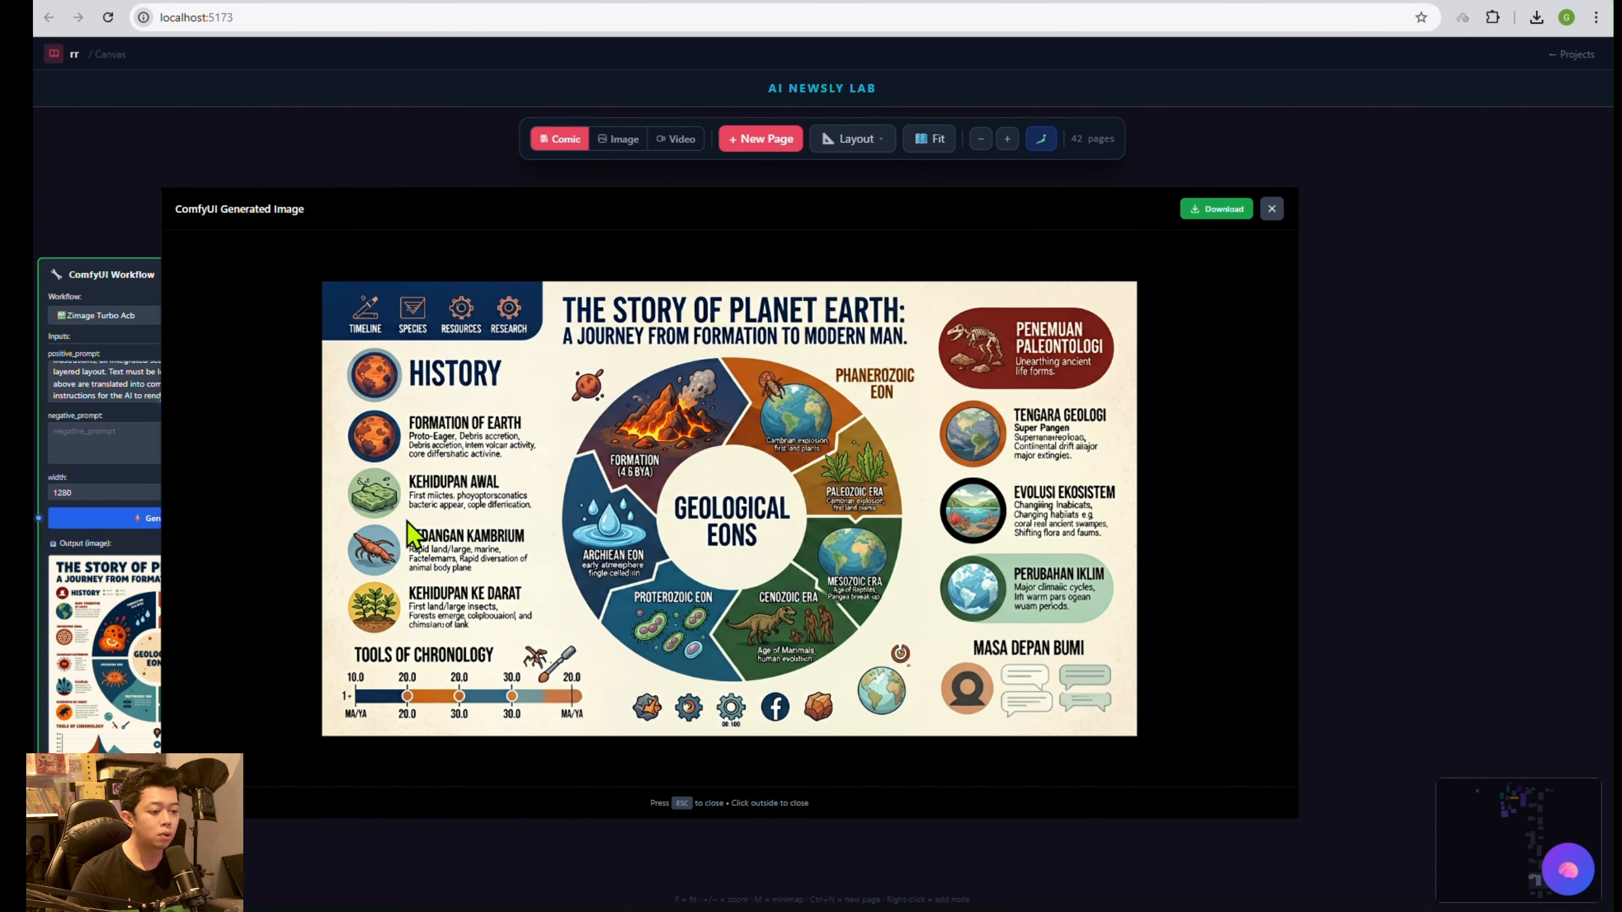
{"action": "left_click_drag", "start_coordinate": [225, 540], "coordinate": [482, 555]}
{"action": "left_click", "coordinate": [185, 543]}
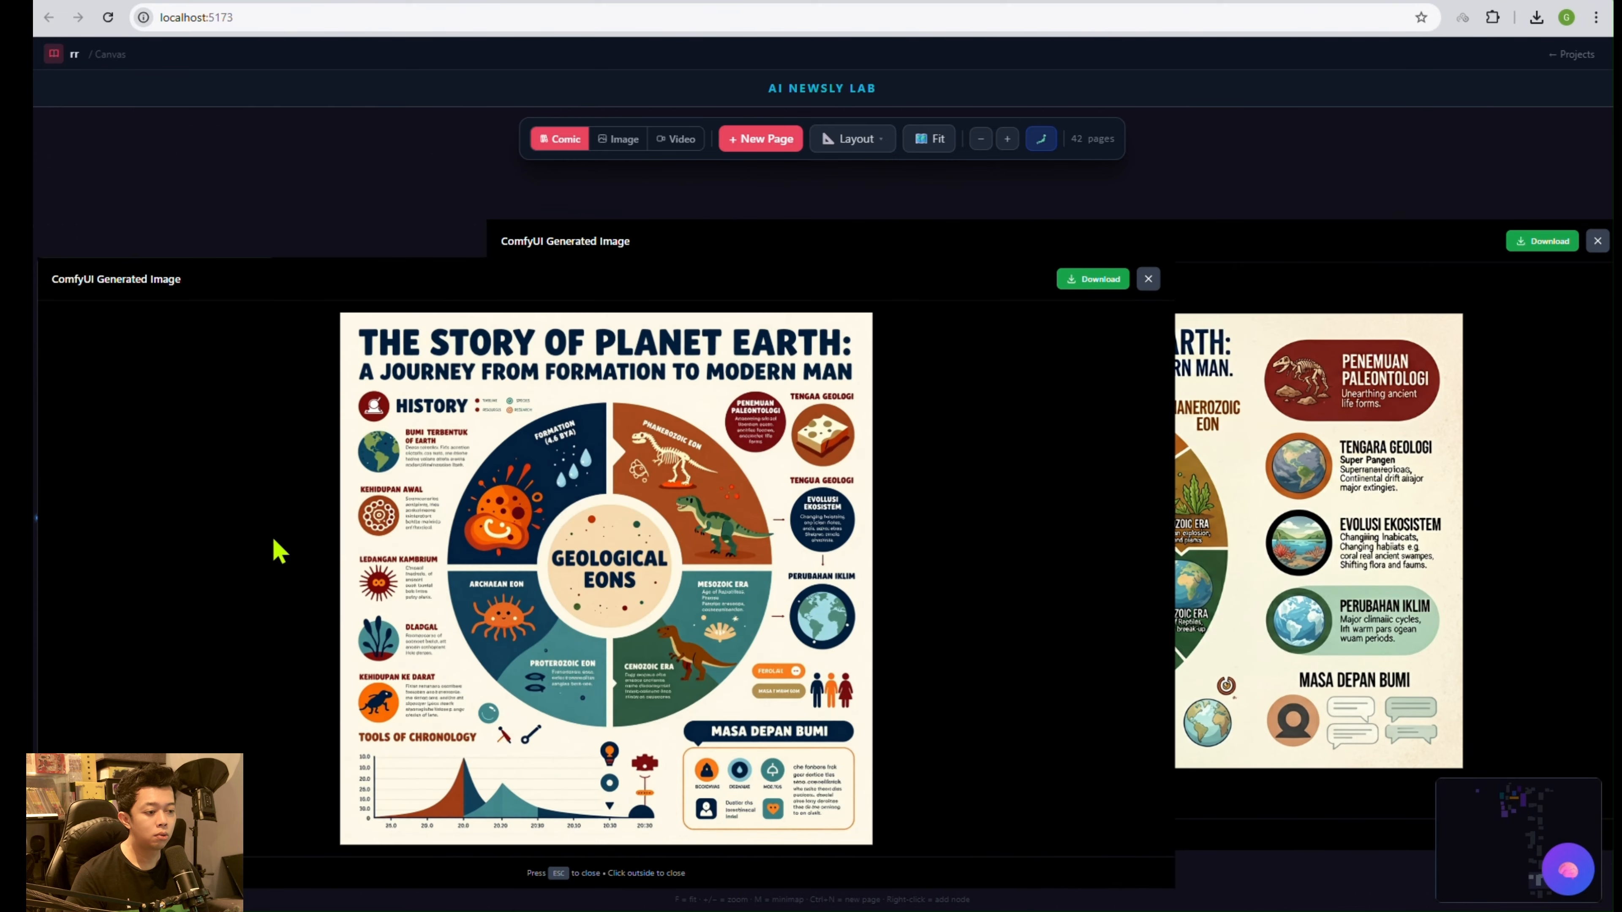
Rearrange the Zimage Turbo Acb and Ernie Turbo Acb nodes on either side of the infographic's Notepad.
{"action": "left_click_drag", "start_coordinate": [945, 288], "coordinate": [882, 269]}
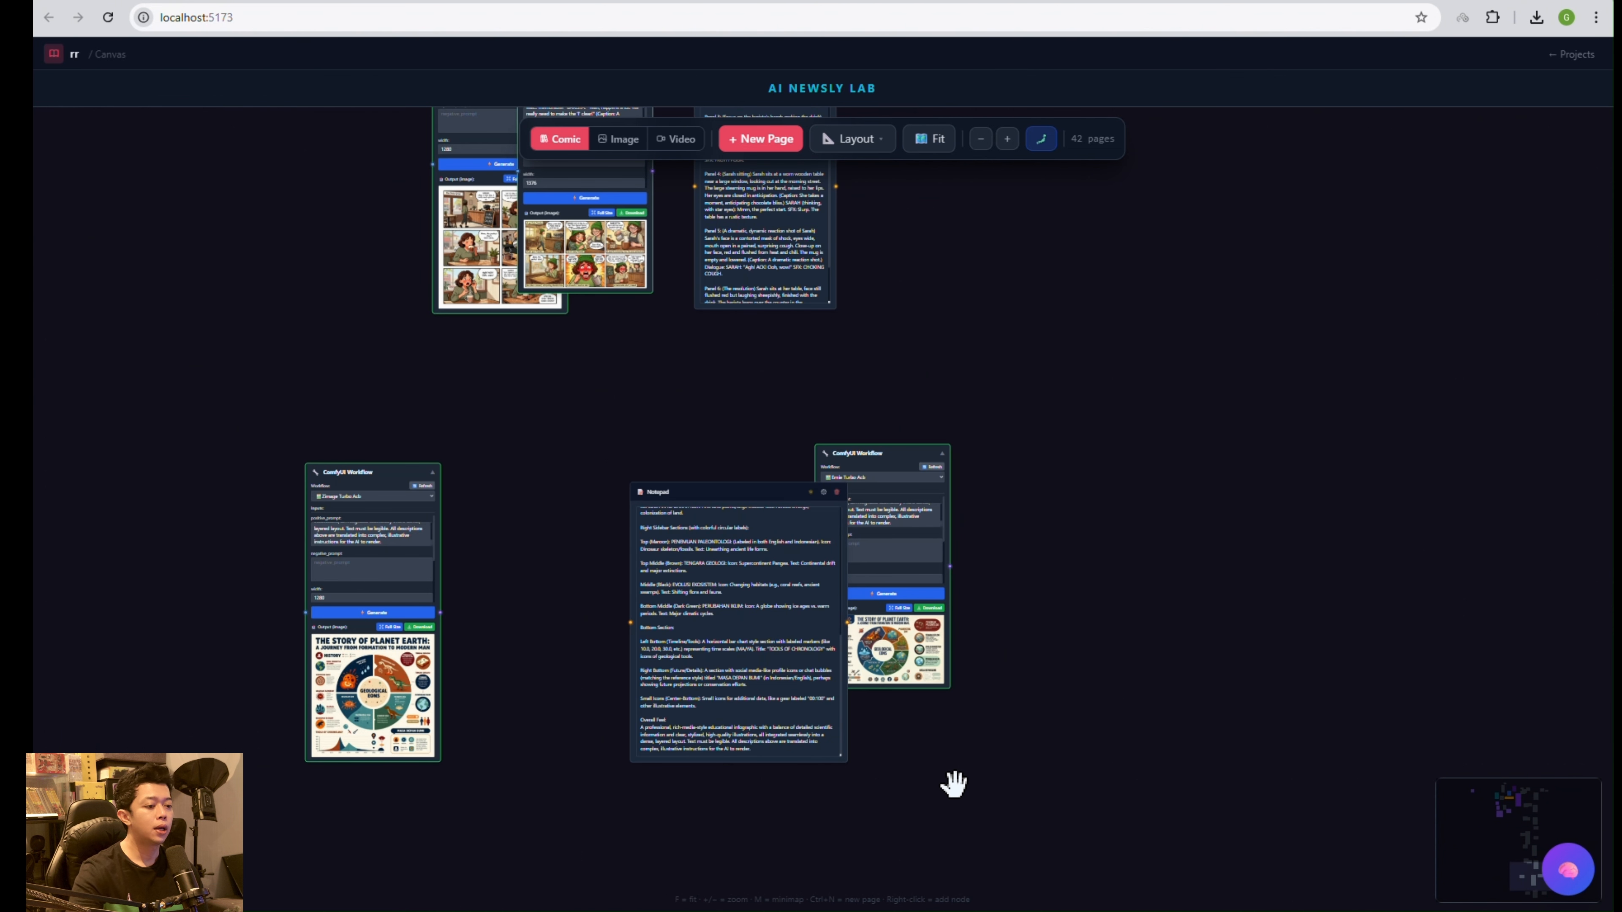
{"action": "left_click_drag", "start_coordinate": [433, 255], "coordinate": [569, 260]}
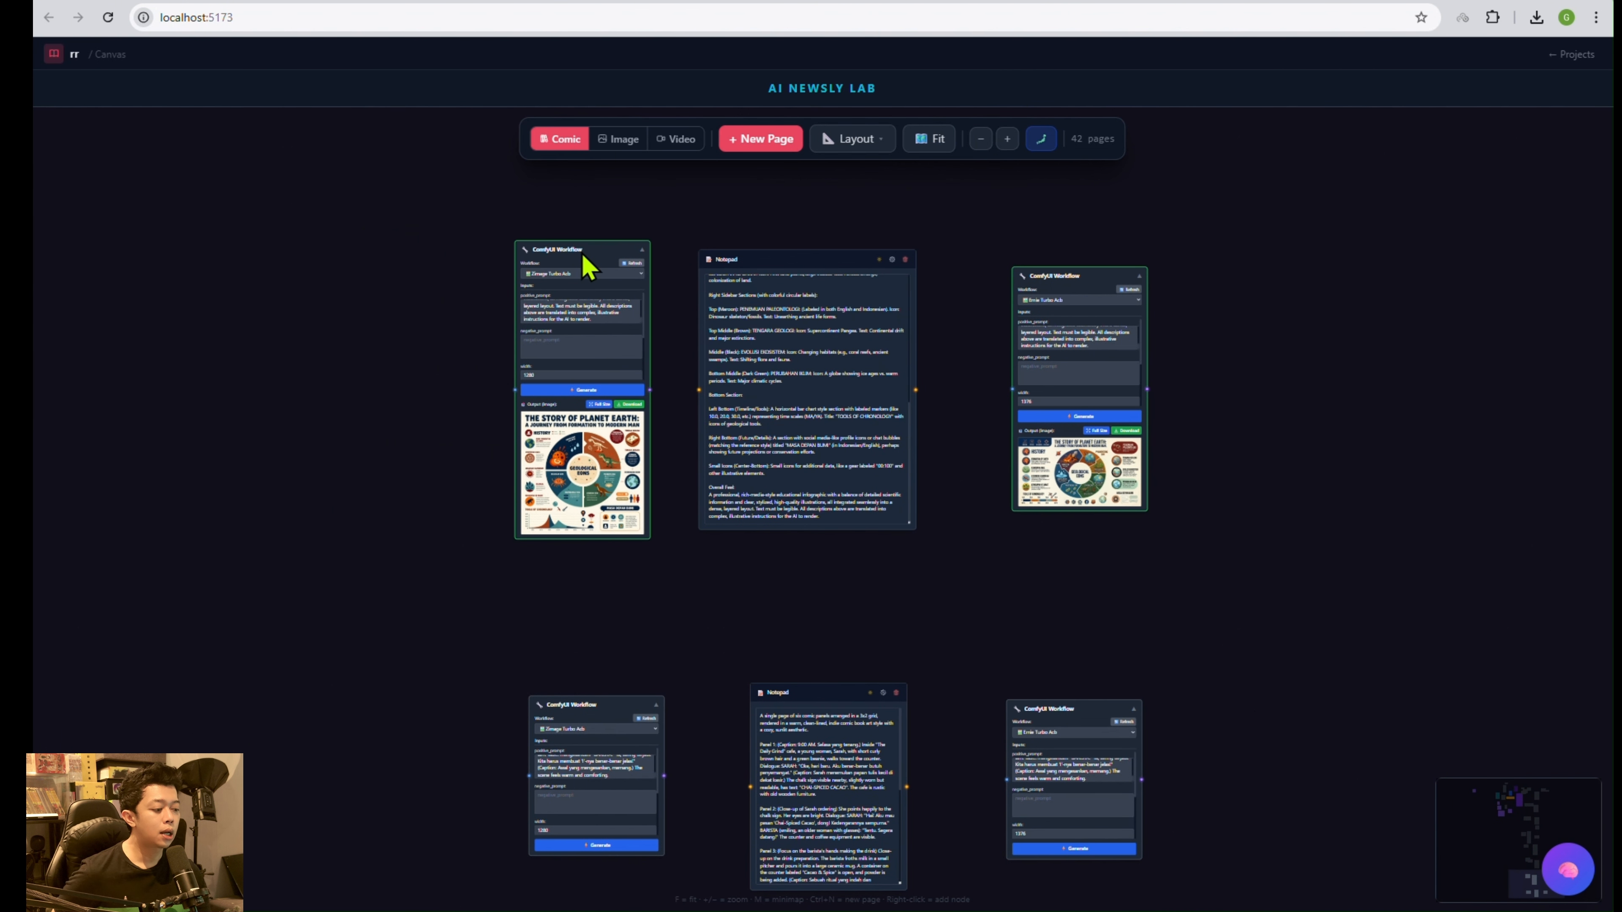
{"action": "left_click_drag", "start_coordinate": [721, 232], "coordinate": [690, 341]}
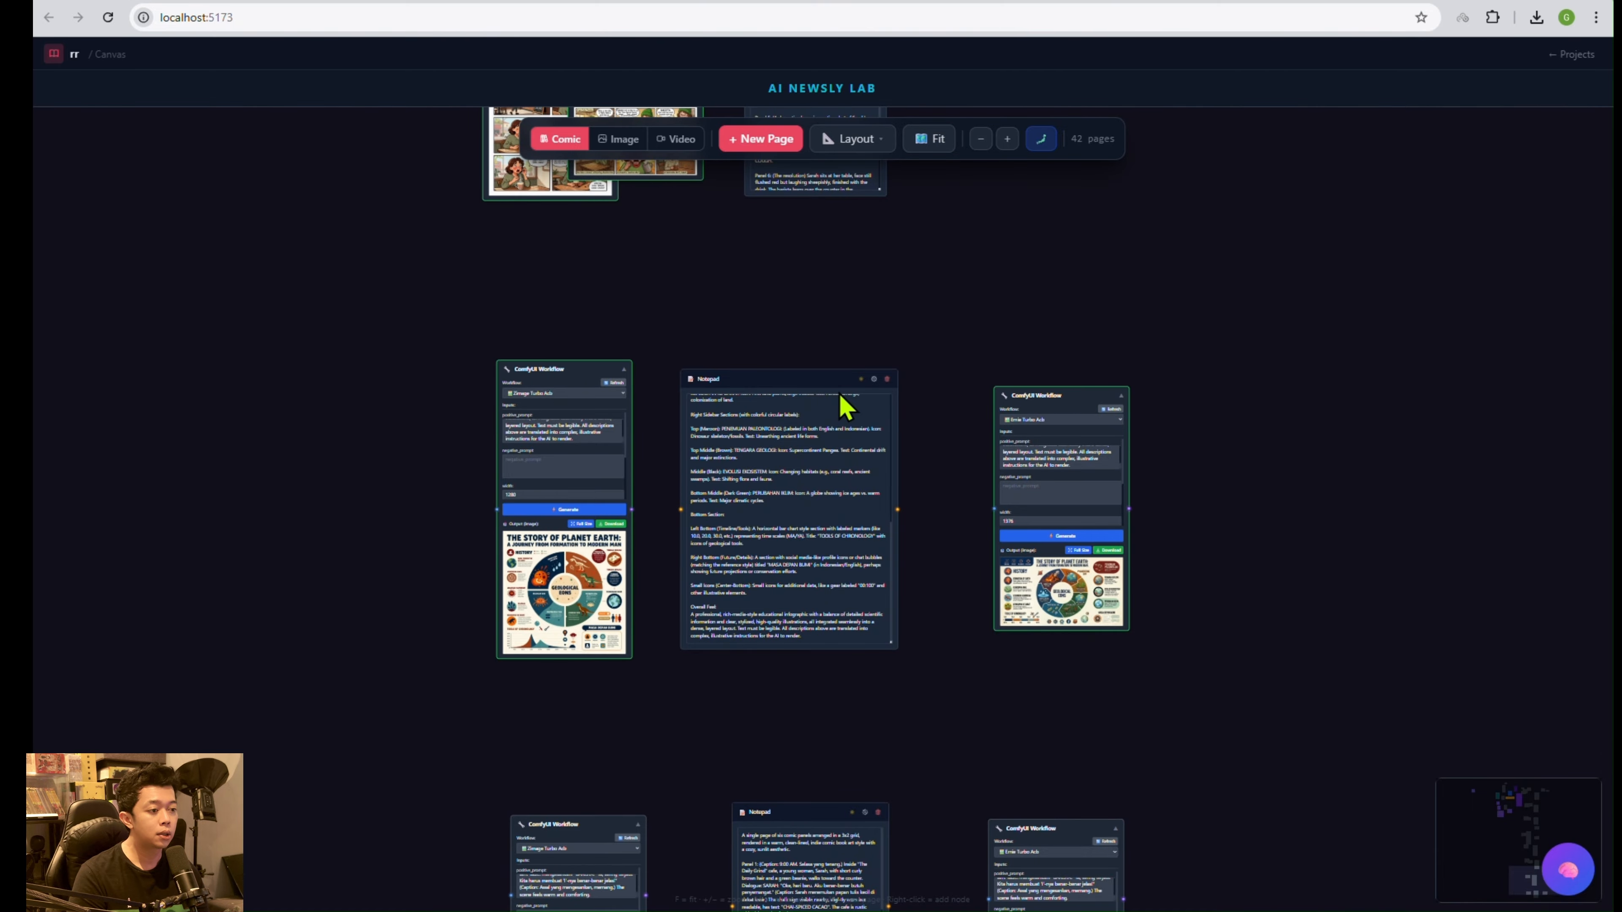
{"action": "left_click_drag", "start_coordinate": [1021, 411], "coordinate": [1010, 409]}
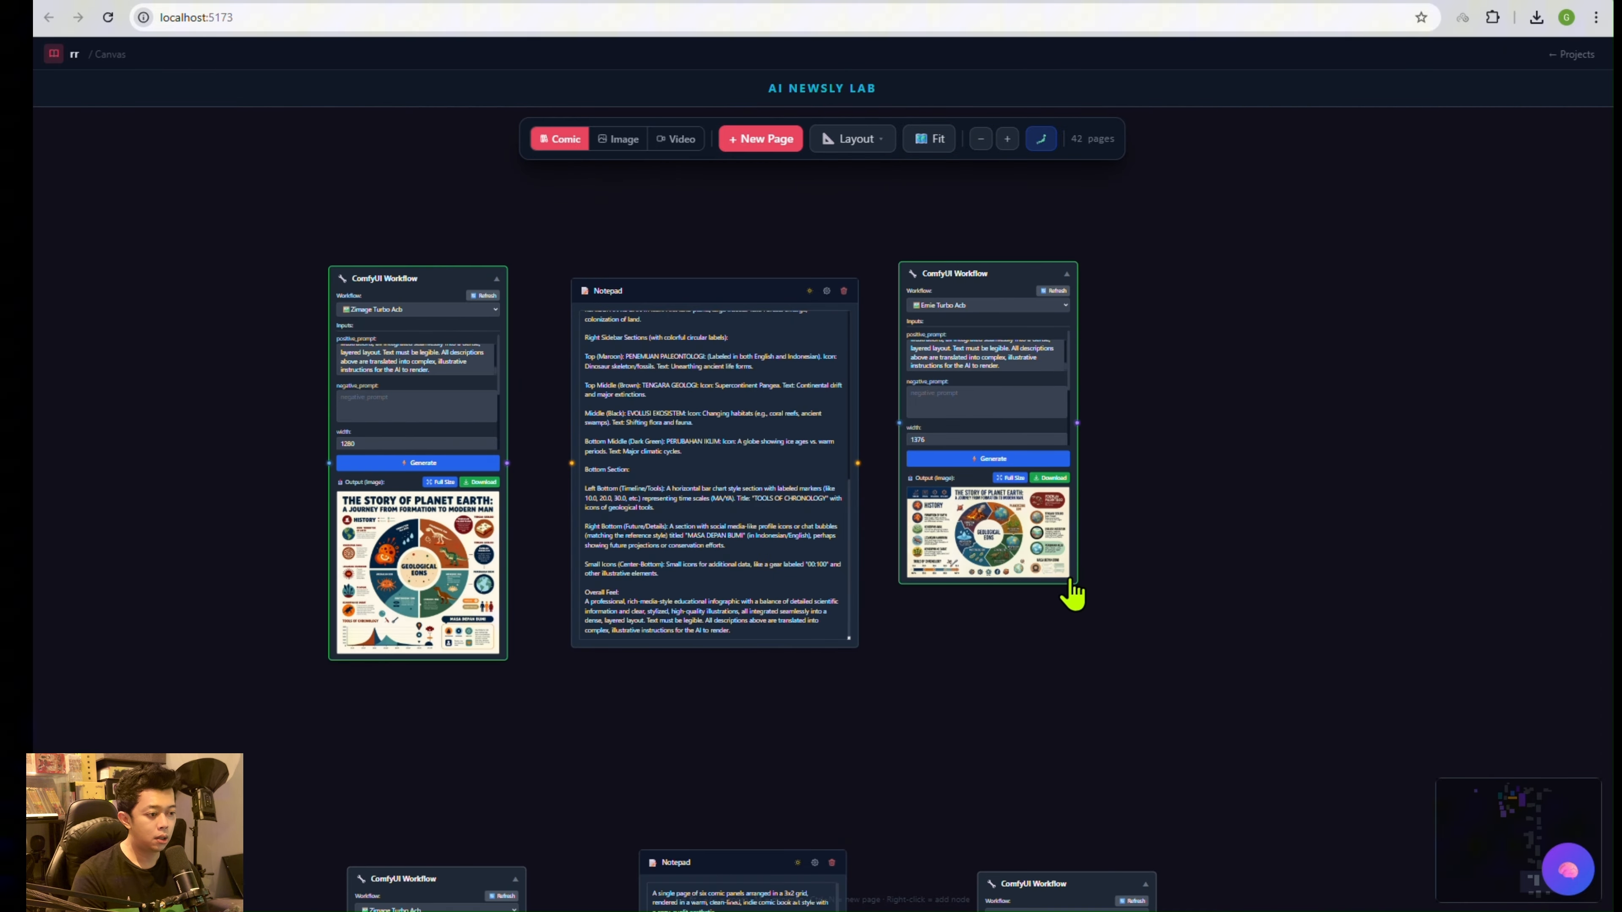
{"action": "left_click_drag", "start_coordinate": [992, 679], "coordinate": [1003, 692]}
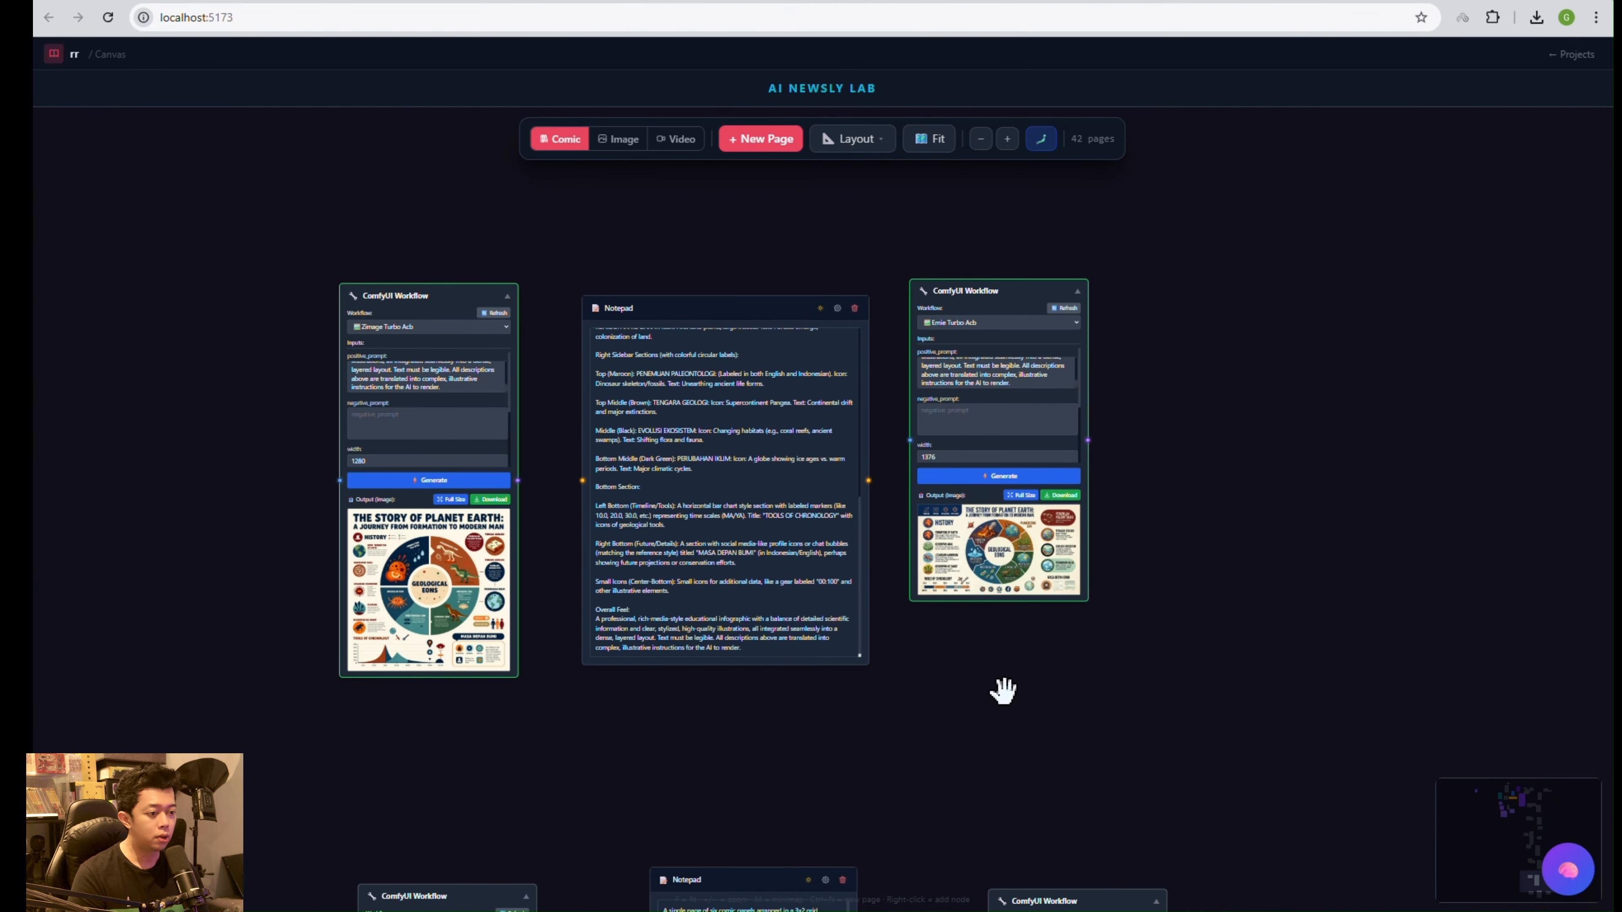
{"action": "left_click_drag", "start_coordinate": [983, 297], "coordinate": [1010, 320]}
Go to the Indonesian-dialogue café comic comparison below the infographic and generate its image with the Zimage Turbo Acb node.
{"action": "left_click_drag", "start_coordinate": [534, 476], "coordinate": [646, 559]}
{"action": "scroll", "coordinate": [644, 559], "scroll_direction": "up", "scroll_amount": 3}
{"action": "left_click_drag", "start_coordinate": [672, 471], "coordinate": [711, 542]}
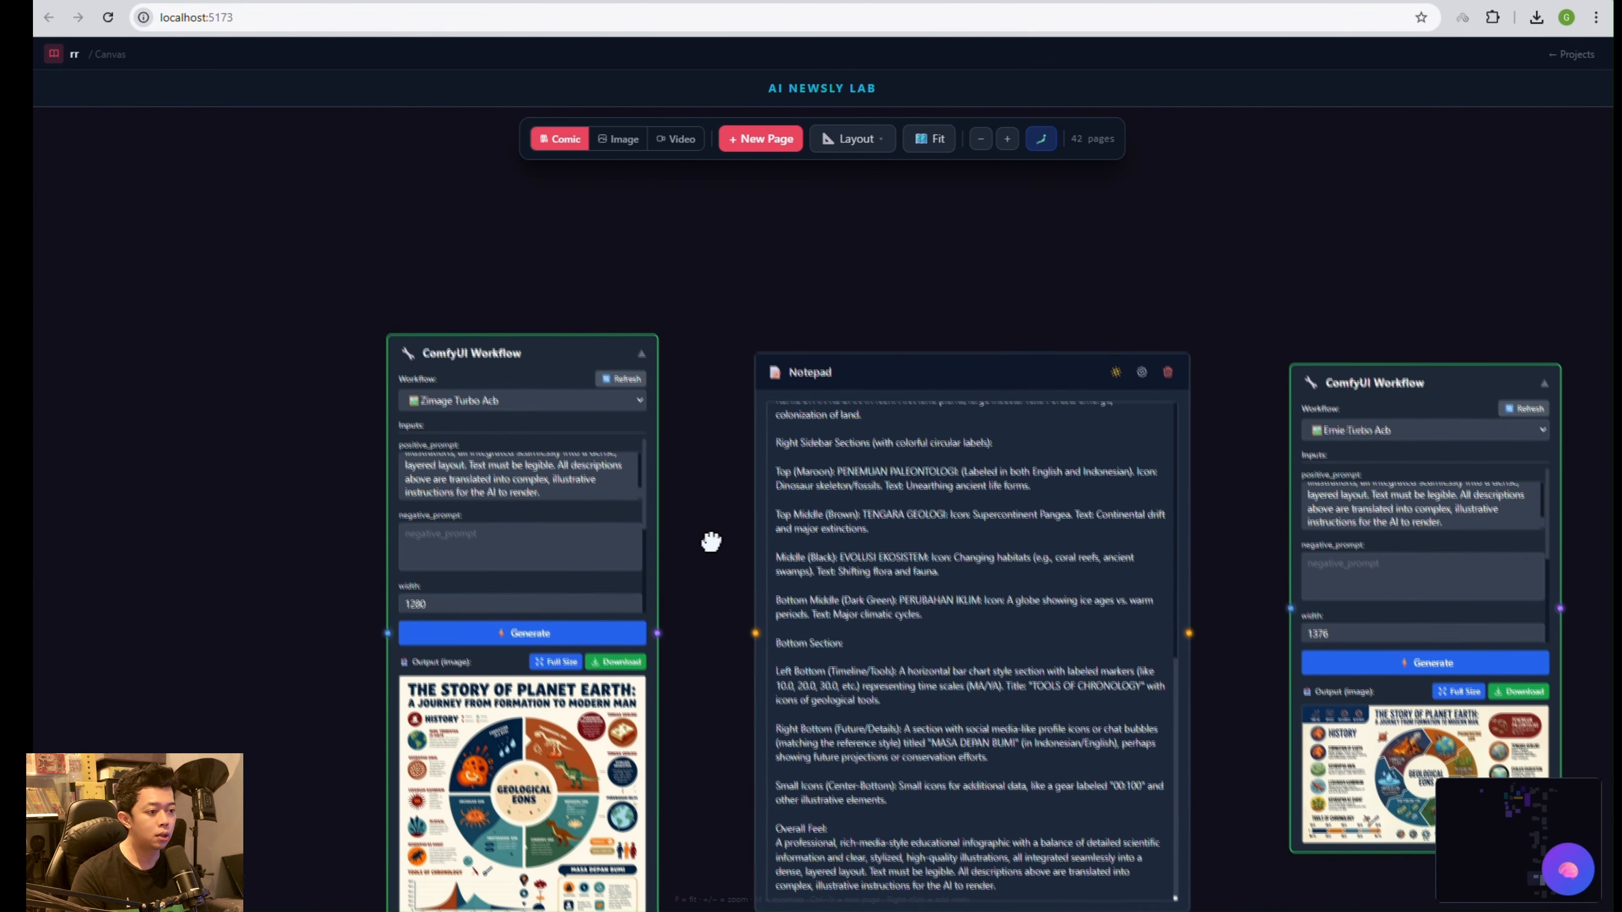
{"action": "left_click_drag", "start_coordinate": [1254, 636], "coordinate": [1158, 490]}
{"action": "scroll", "coordinate": [1140, 549], "scroll_direction": "down", "scroll_amount": 2}
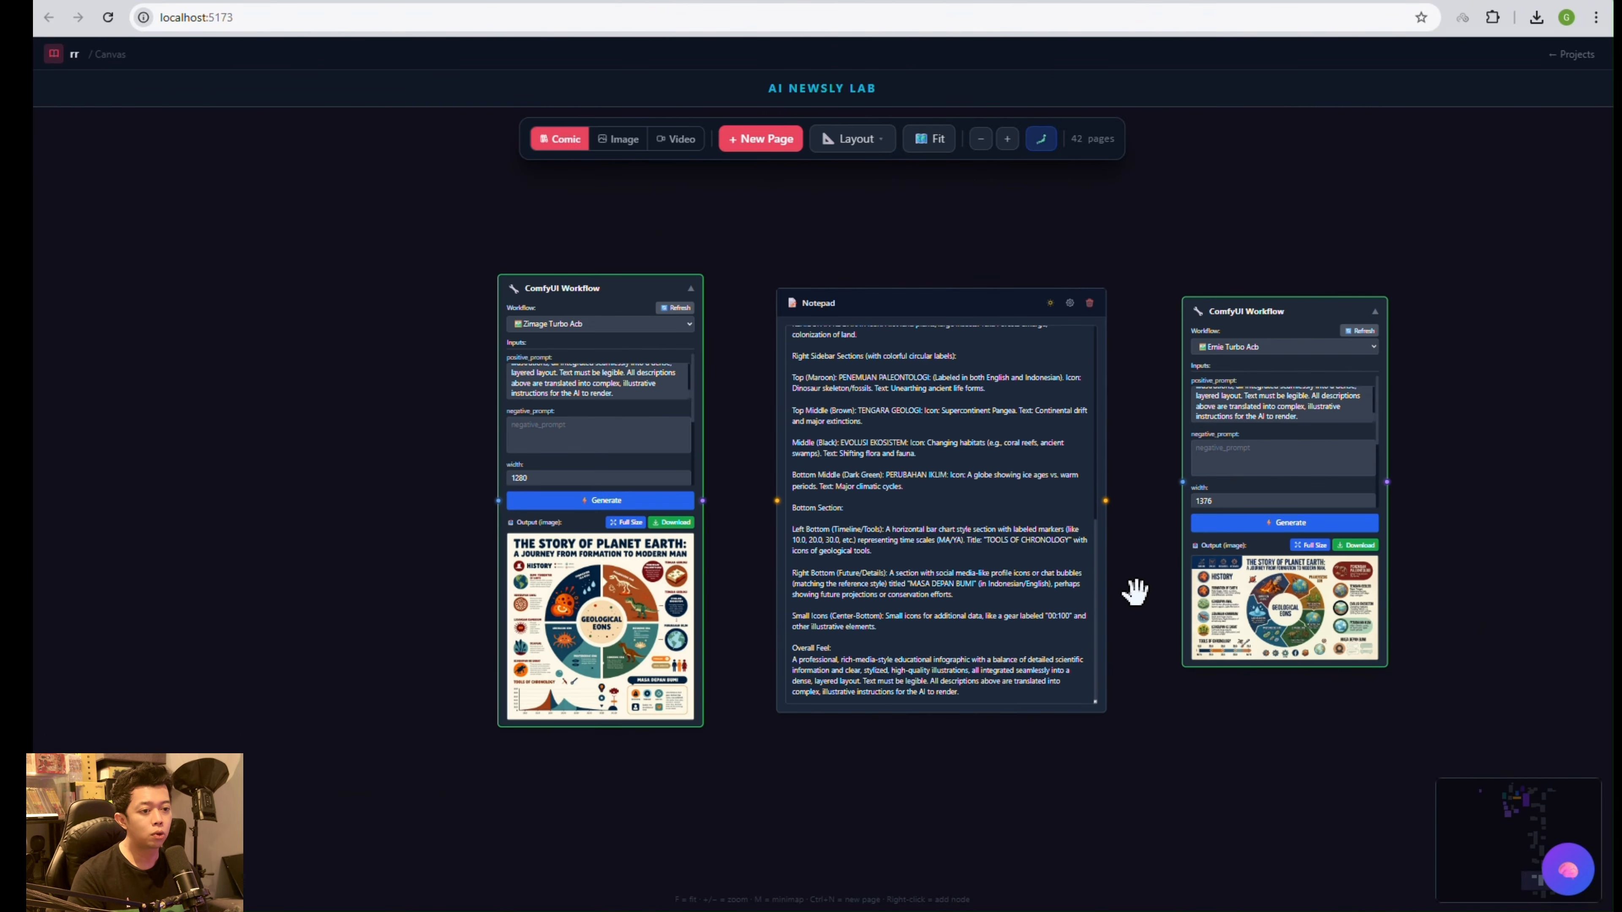
{"action": "left_click_drag", "start_coordinate": [1127, 683], "coordinate": [1153, 373]}
{"action": "left_click_drag", "start_coordinate": [1202, 652], "coordinate": [1174, 553]}
{"action": "left_click_drag", "start_coordinate": [674, 571], "coordinate": [675, 516]}
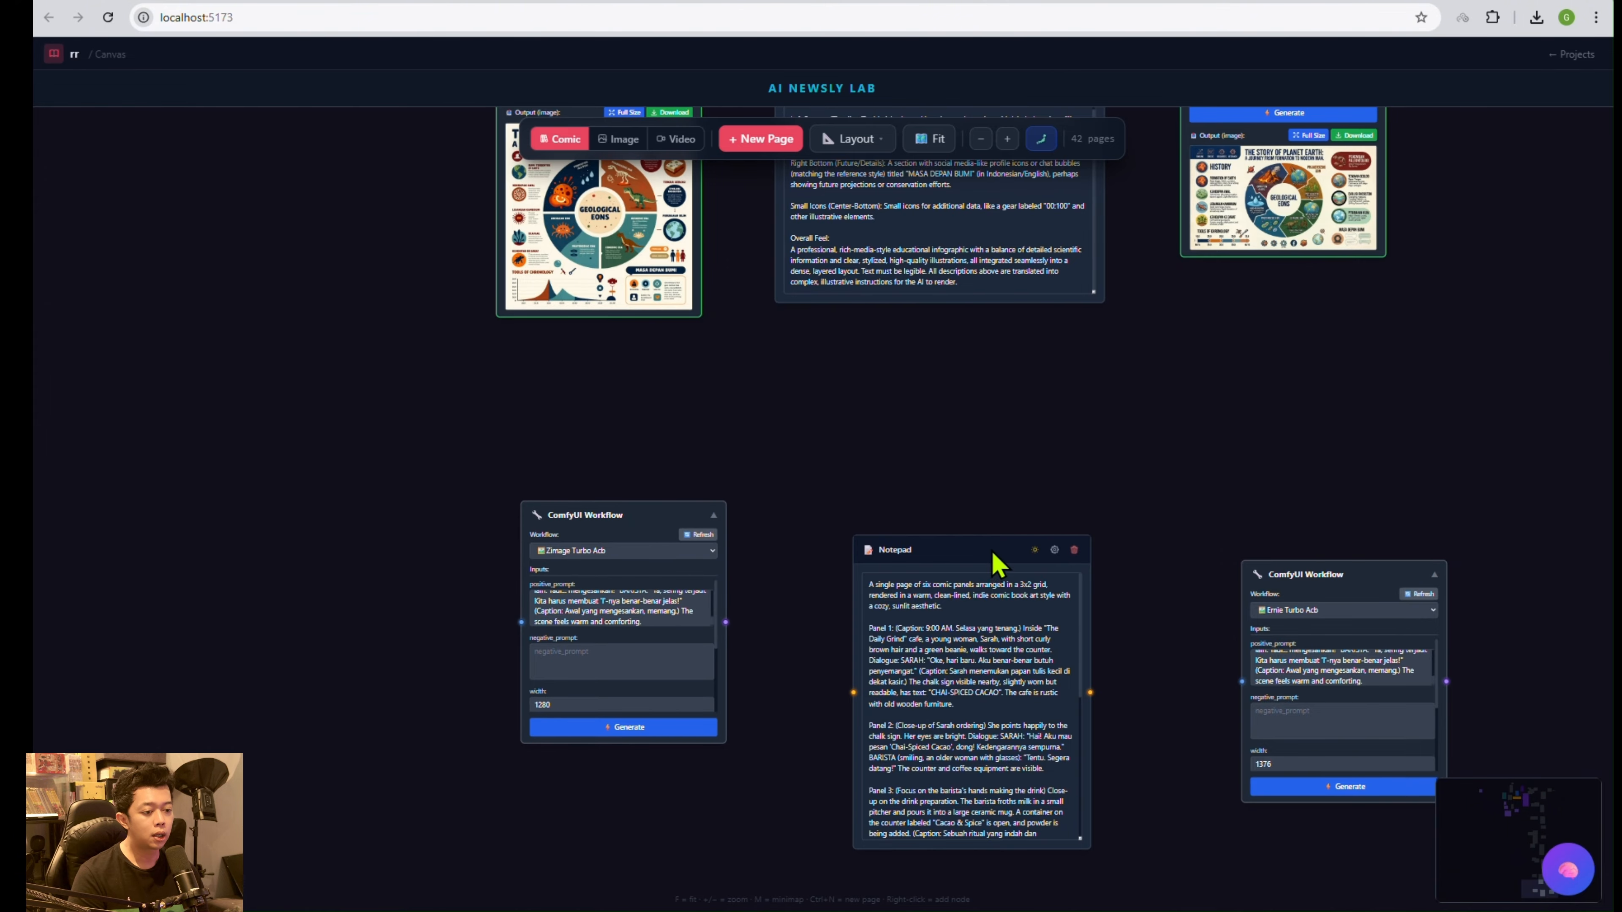
{"action": "scroll", "coordinate": [715, 629], "scroll_direction": "up", "scroll_amount": 2}
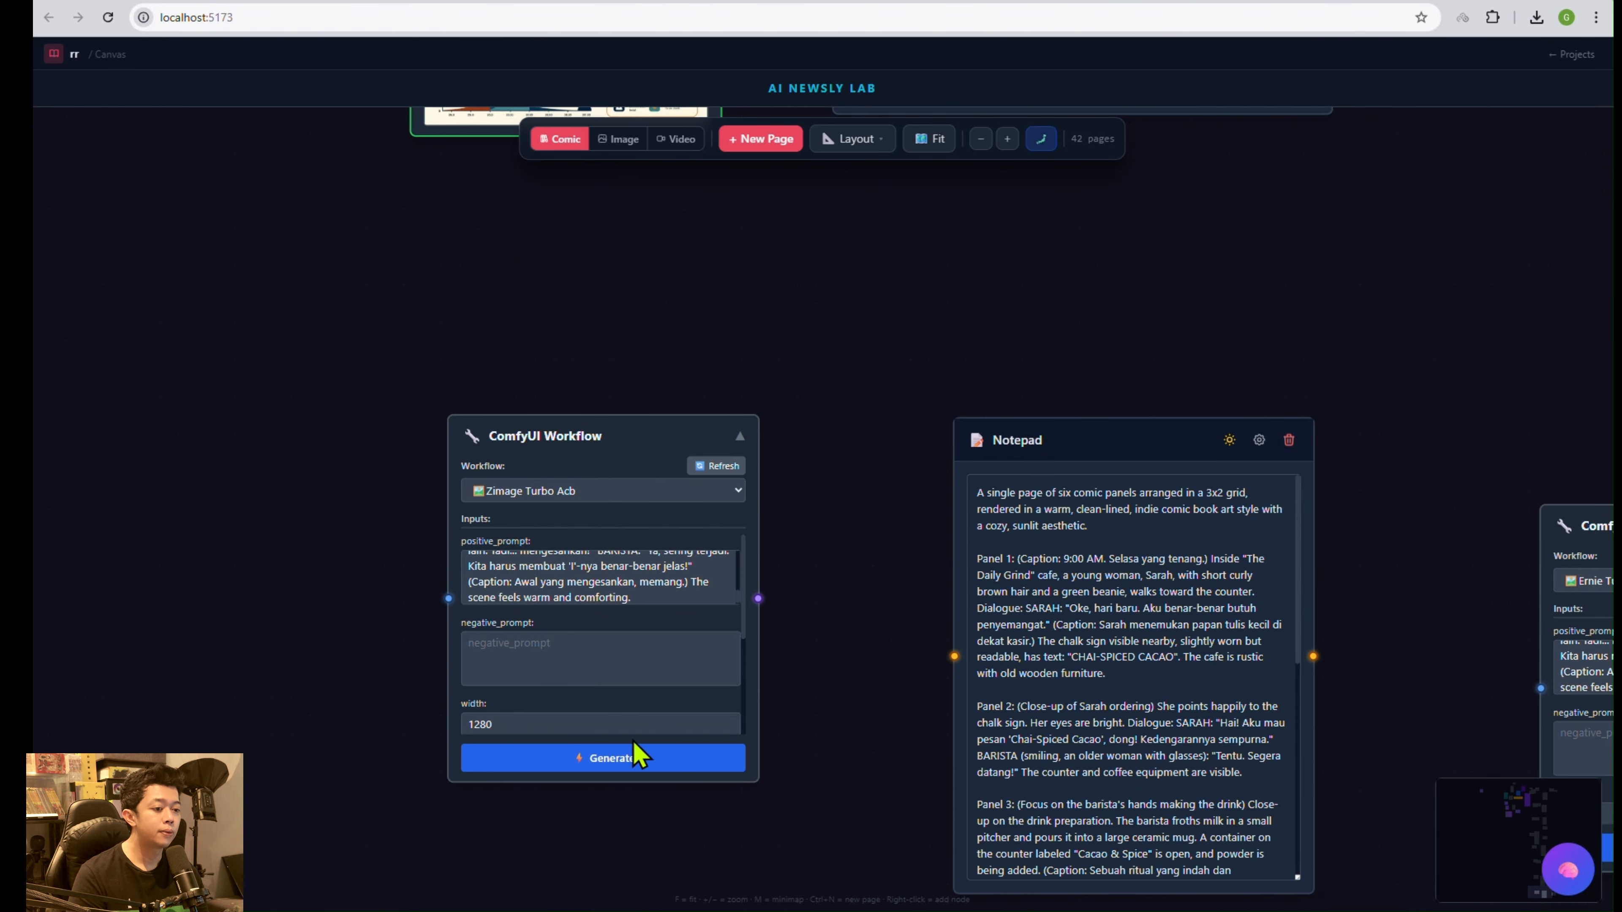
{"action": "left_click", "coordinate": [653, 757]}
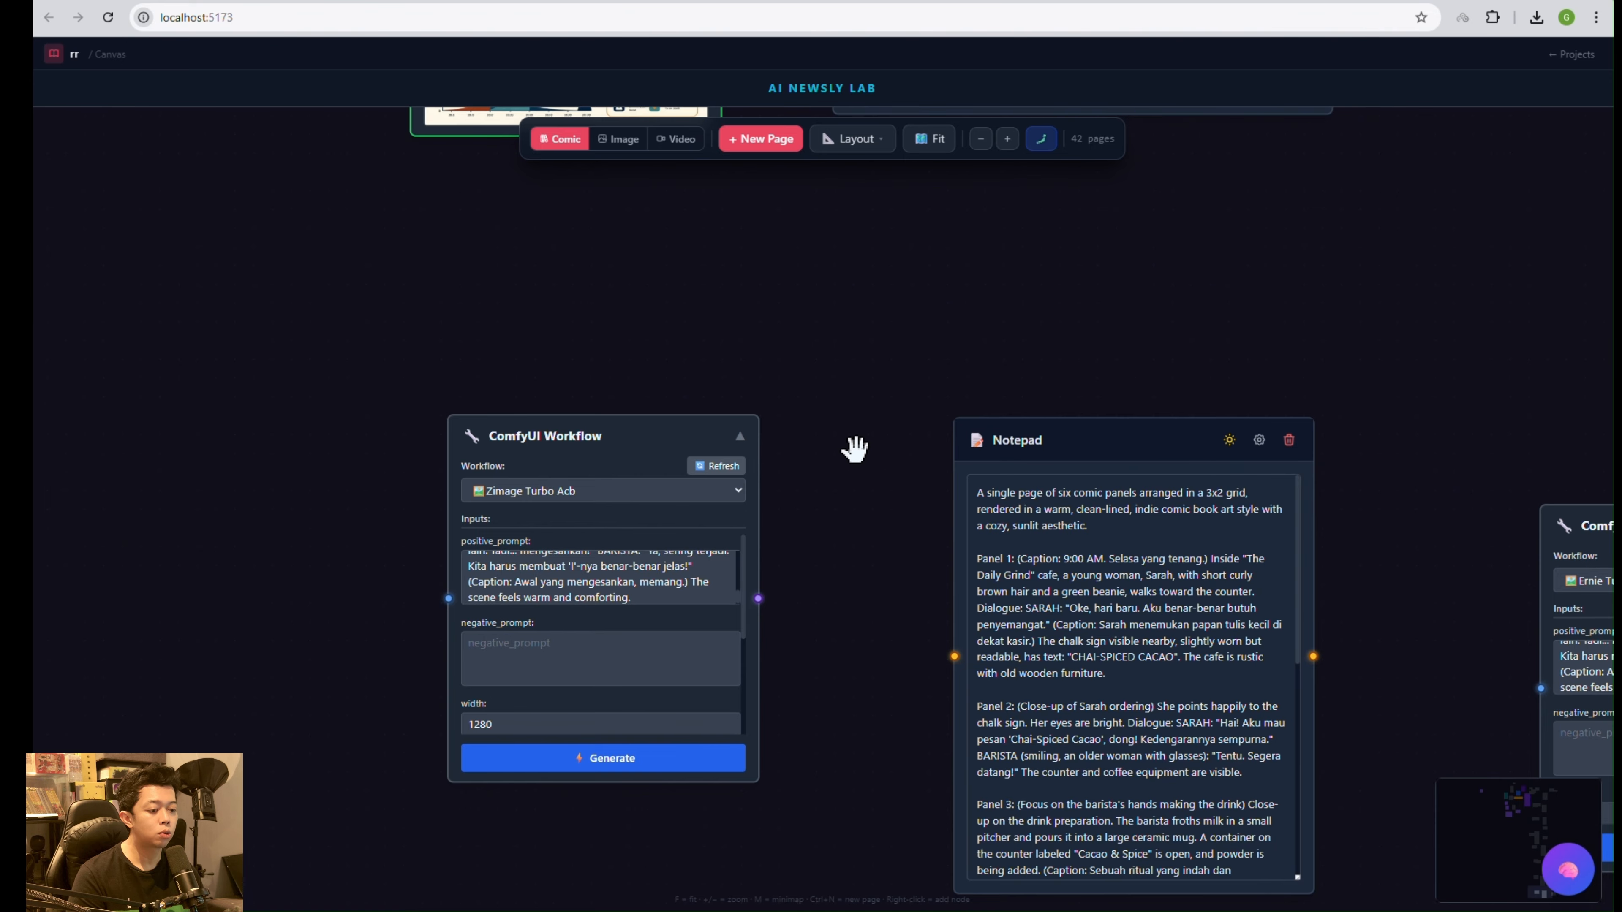
Bring the Indonesian café comic's Zimage Turbo Acb node, Notepad and Ernie Turbo Acb node closer together in a row.
{"action": "left_click_drag", "start_coordinate": [673, 453], "coordinate": [671, 481]}
{"action": "left_click_drag", "start_coordinate": [1041, 458], "coordinate": [950, 458]}
{"action": "left_click_drag", "start_coordinate": [1386, 473], "coordinate": [1245, 443]}
{"action": "left_click_drag", "start_coordinate": [1494, 492], "coordinate": [1294, 441]}
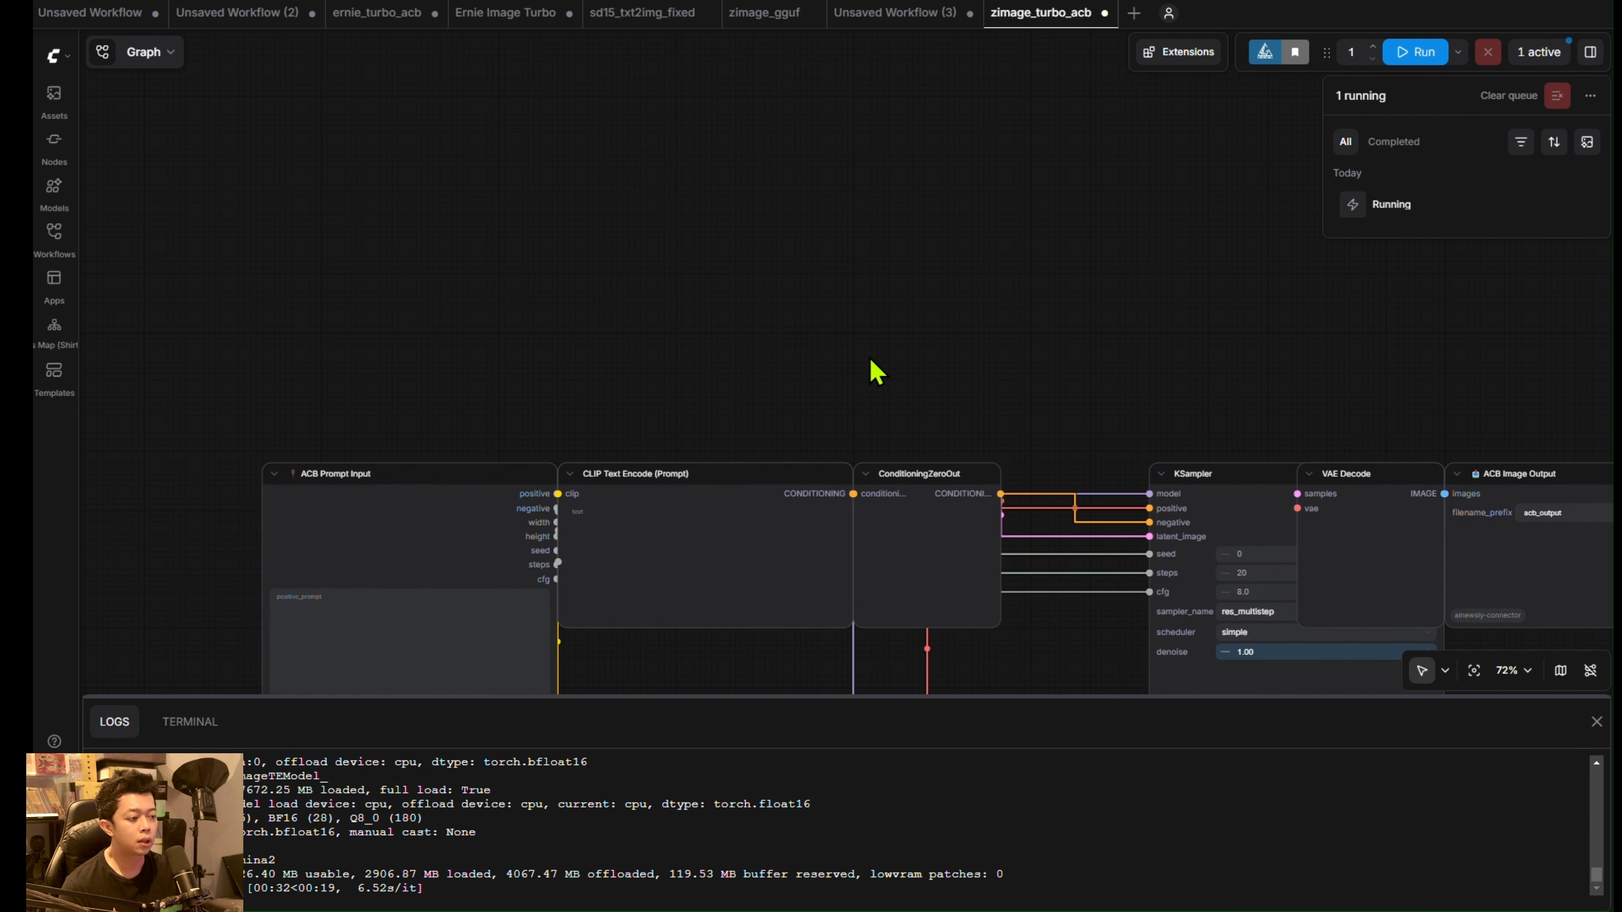
Check the zimage_turbo_acb job's details in ComfyUI's job queue and return to the AI Newsly canvas.
{"action": "left_click_drag", "start_coordinate": [870, 359], "coordinate": [658, 261]}
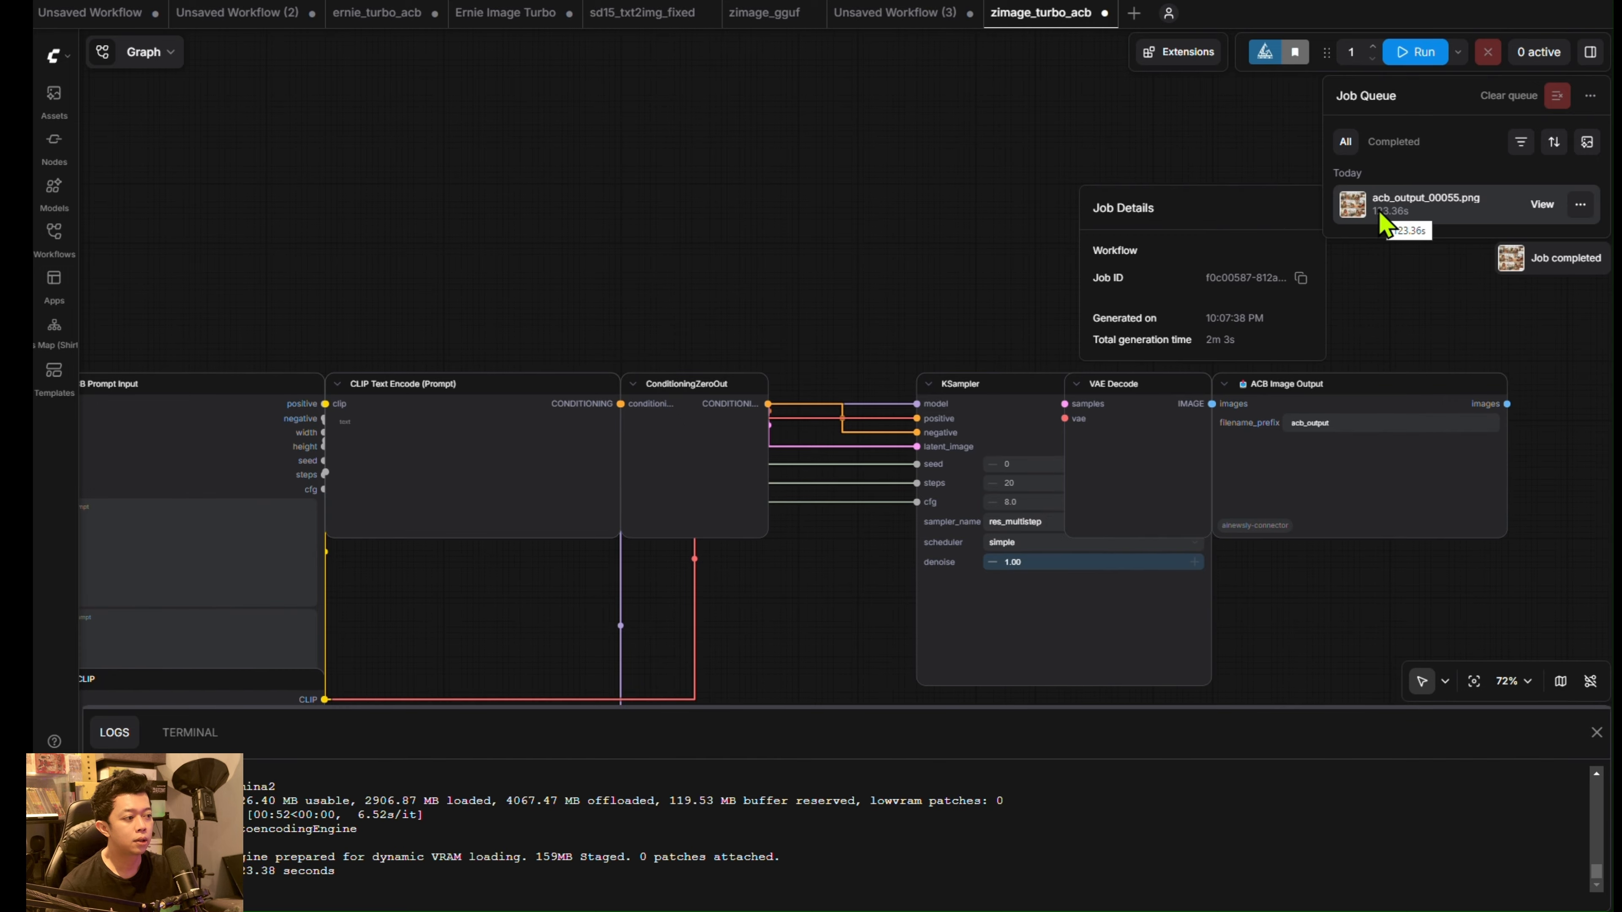
{"action": "mouse_move", "coordinate": [1018, 911]}
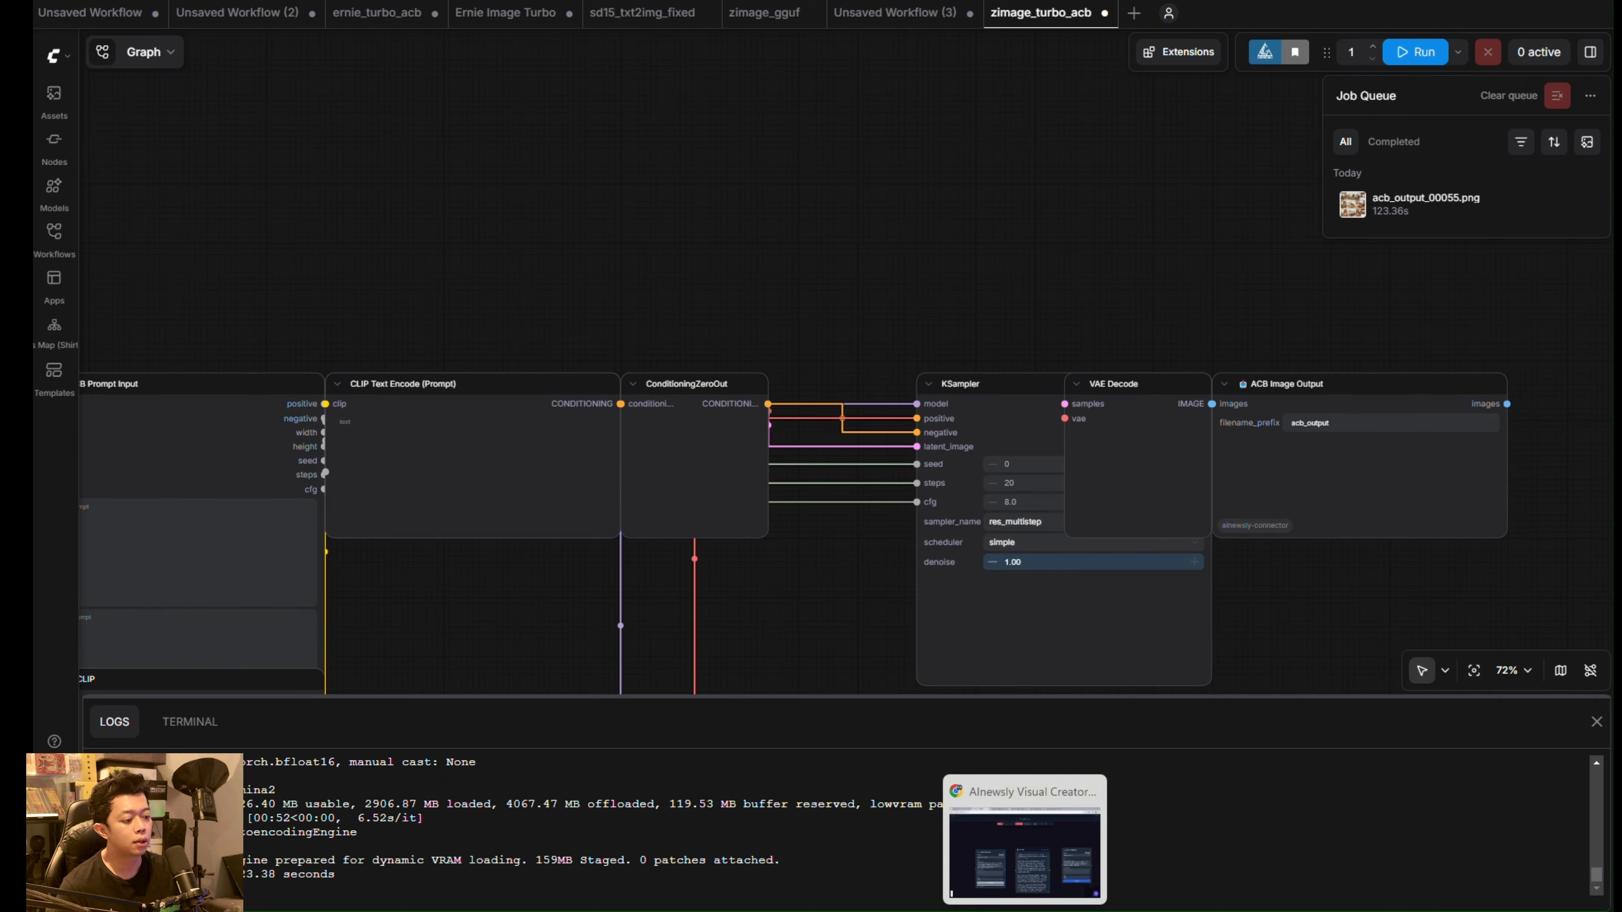
{"action": "left_click", "coordinate": [1018, 860]}
{"action": "scroll", "coordinate": [966, 314], "scroll_direction": "down", "scroll_amount": 3}
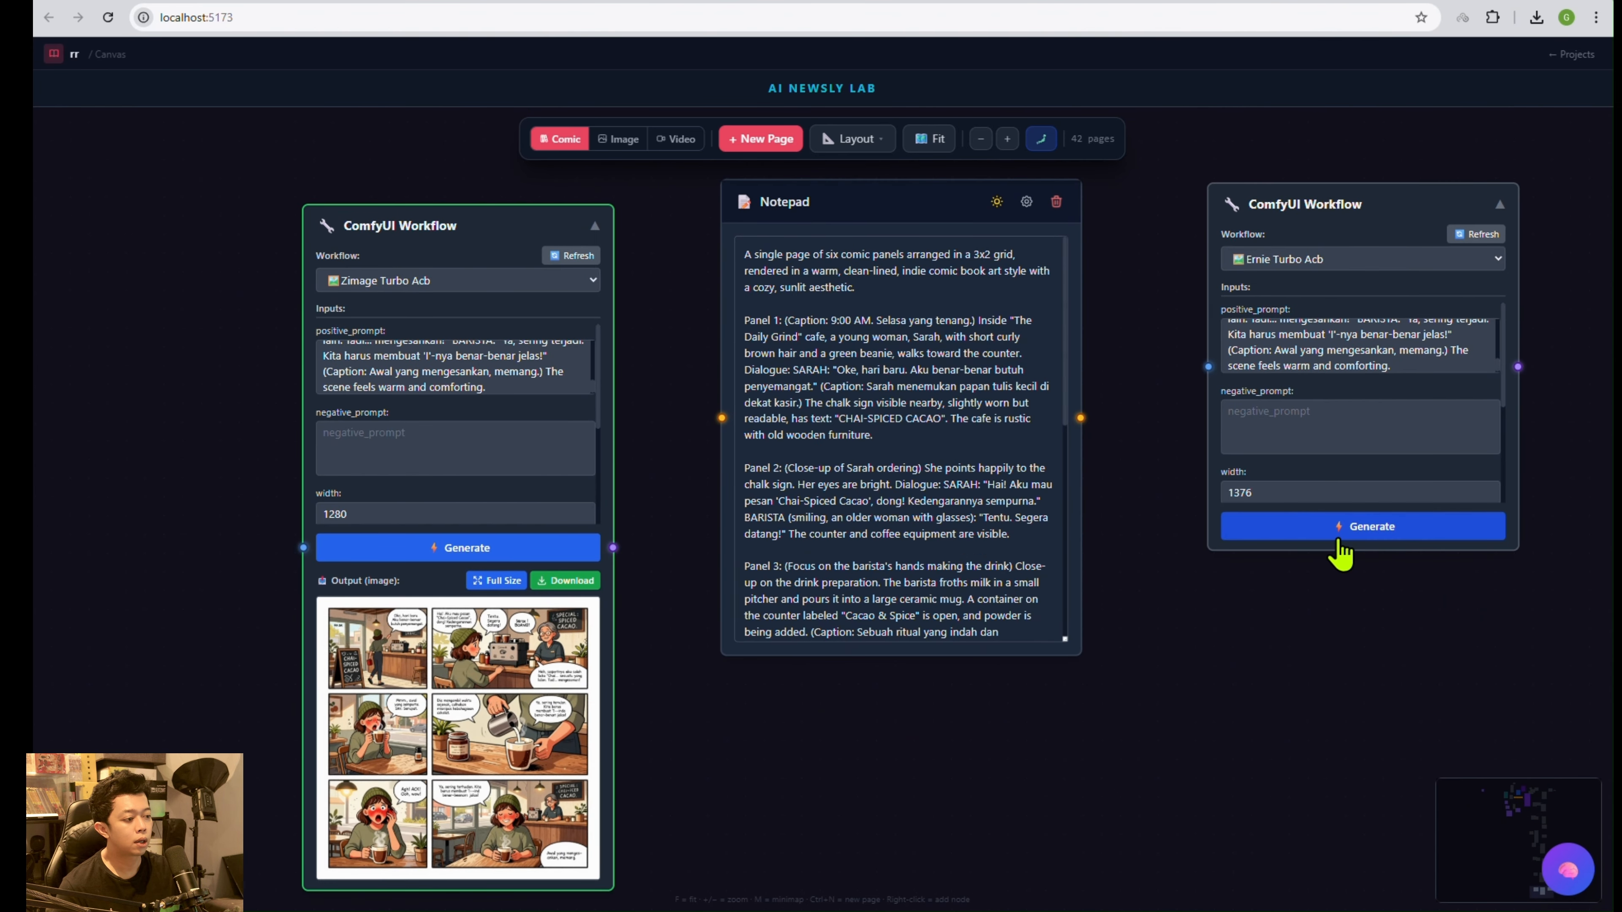
Line up the Ernie Turbo Acb node beside the Indonesian café comic's Notepad and generate its image.
{"action": "left_click_drag", "start_coordinate": [1332, 205], "coordinate": [1285, 230]}
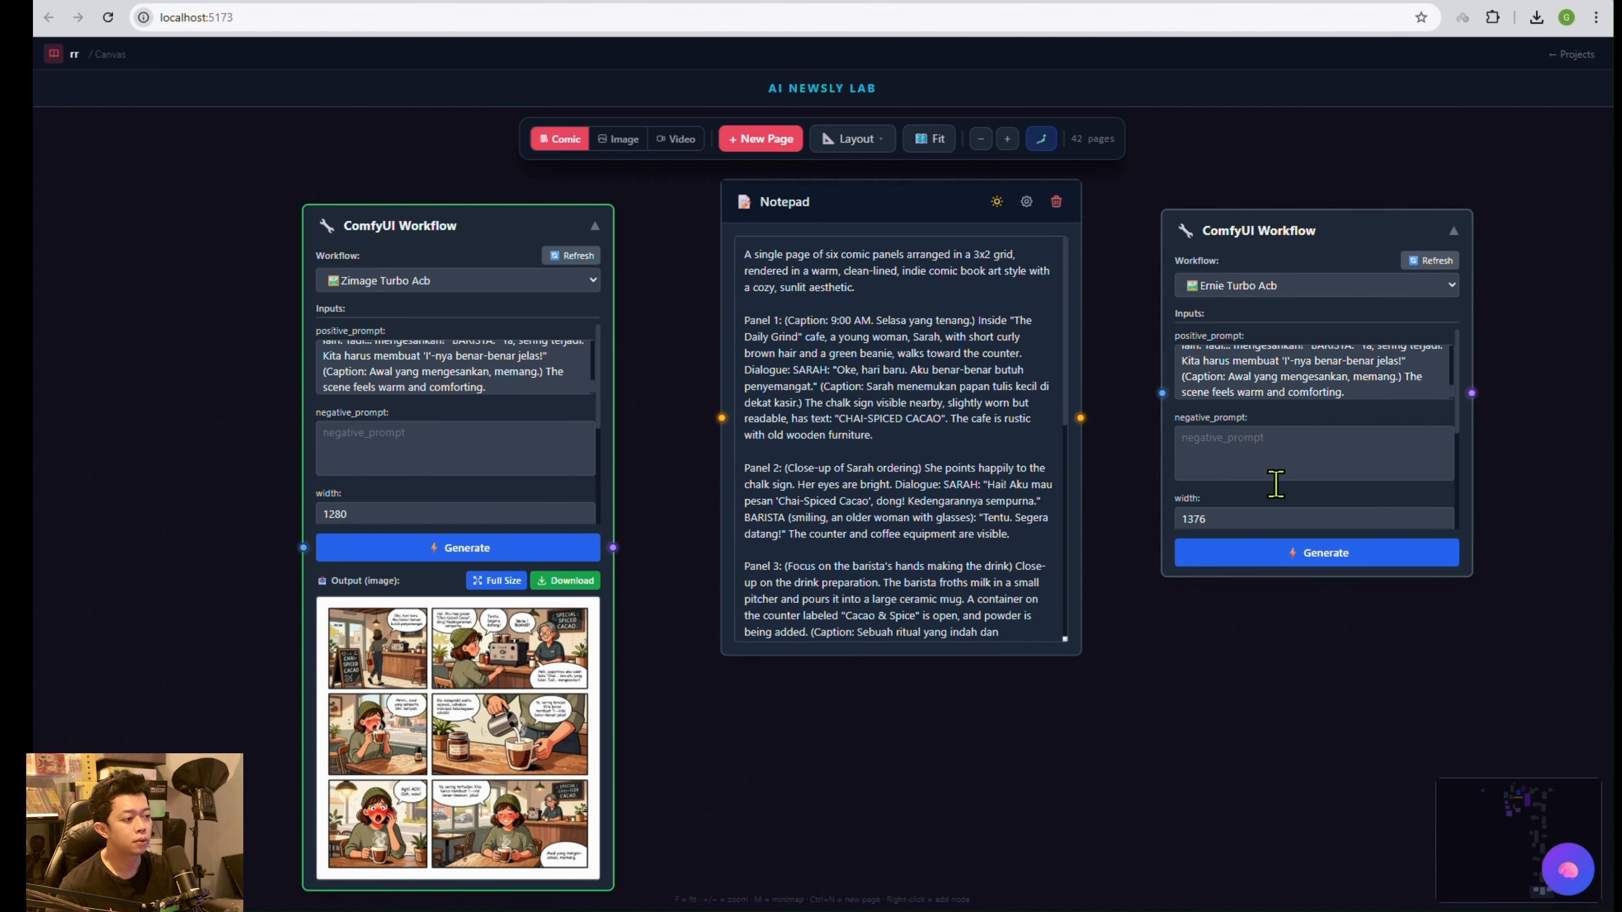
{"action": "left_click", "coordinate": [1284, 569]}
Switch to ComfyUI, show the ernie_turbo_acb workflow and enlarge the logs area to check the running job.
{"action": "mouse_move", "coordinate": [1137, 907]}
{"action": "left_click", "coordinate": [1144, 875]}
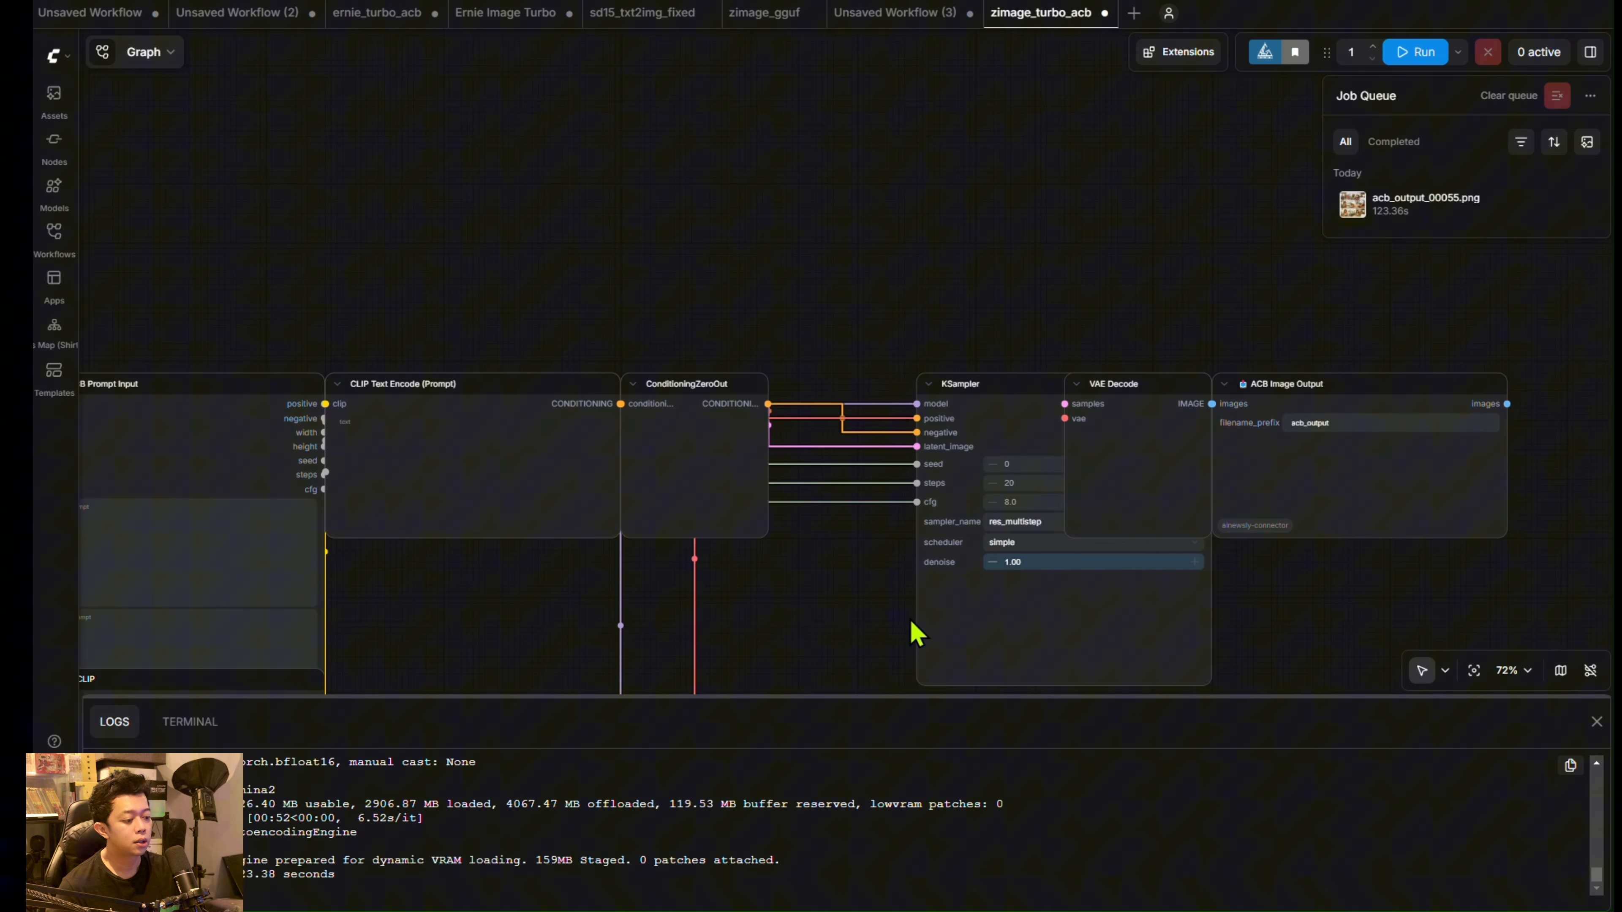
{"action": "left_click", "coordinate": [498, 32]}
{"action": "left_click_drag", "start_coordinate": [366, 696], "coordinate": [366, 501]}
{"action": "scroll", "coordinate": [777, 263], "scroll_direction": "down", "scroll_amount": 3}
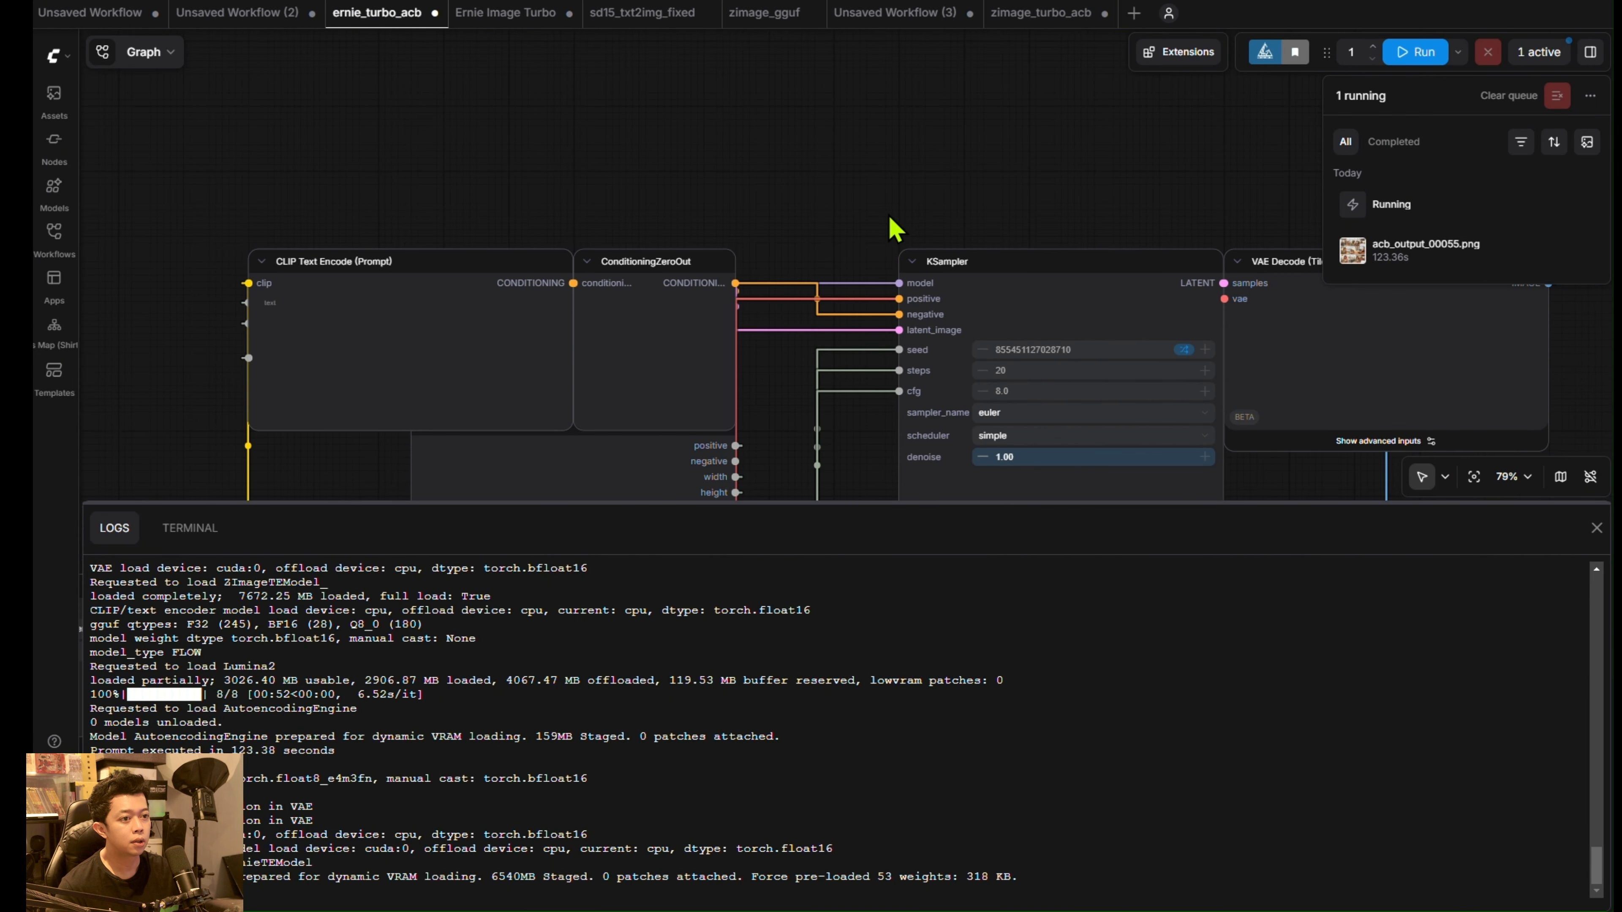
{"action": "left_click_drag", "start_coordinate": [795, 221], "coordinate": [1104, 449]}
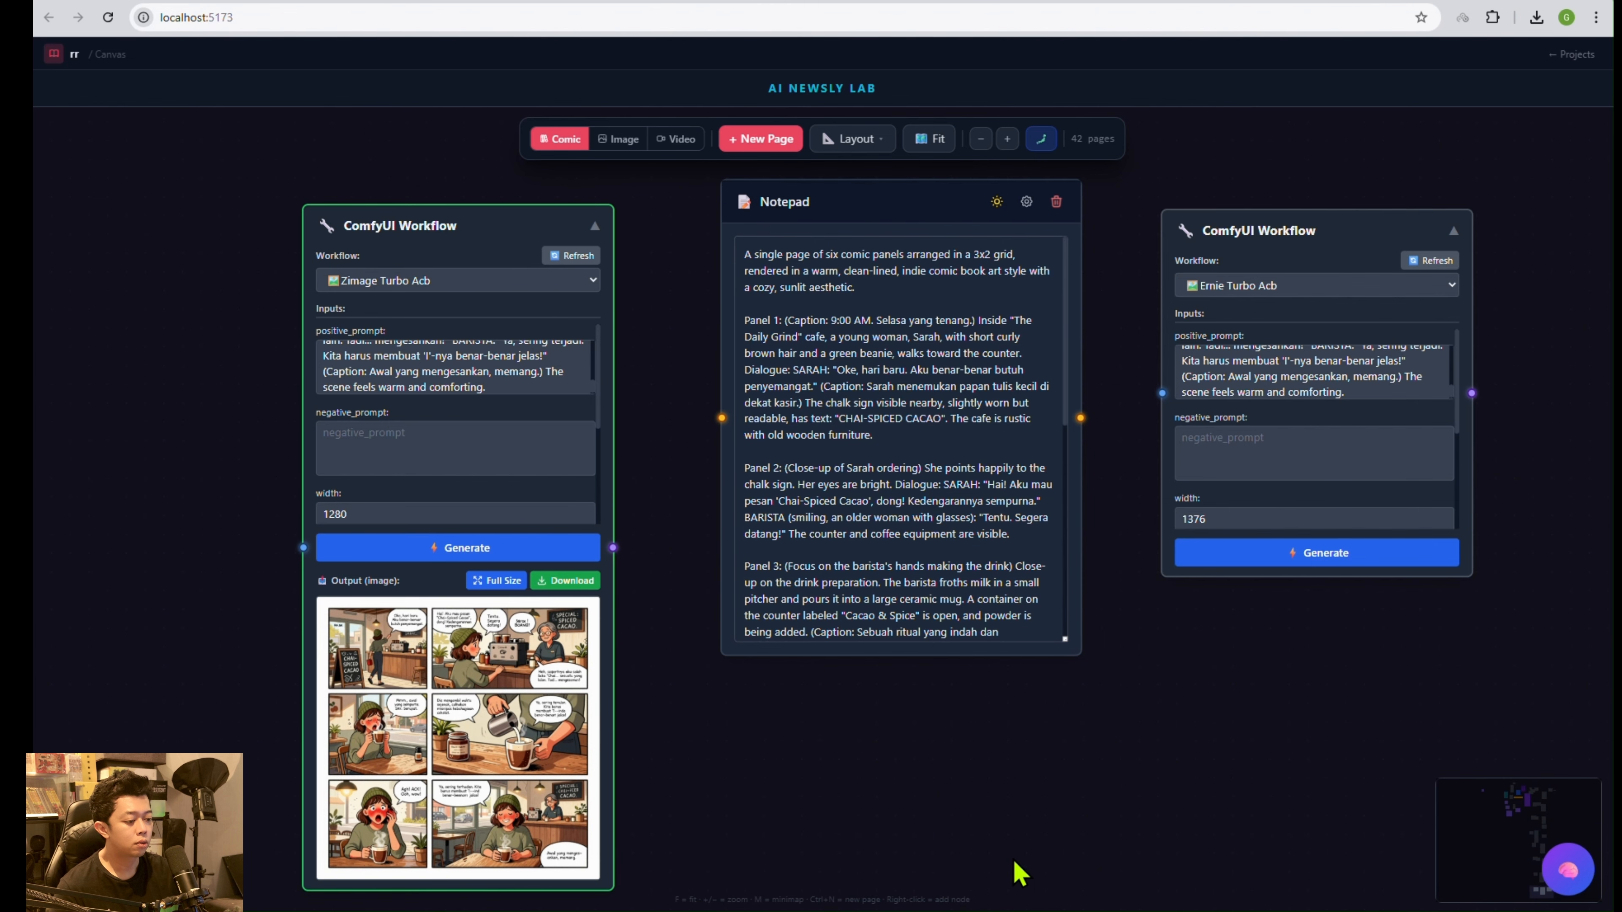
Open the Zimage Turbo Acb café comic at full size and examine the Indonesian text in its upper panels.
{"action": "scroll", "coordinate": [681, 768], "scroll_direction": "up", "scroll_amount": 3}
{"action": "scroll", "coordinate": [771, 736], "scroll_direction": "left", "scroll_amount": 3}
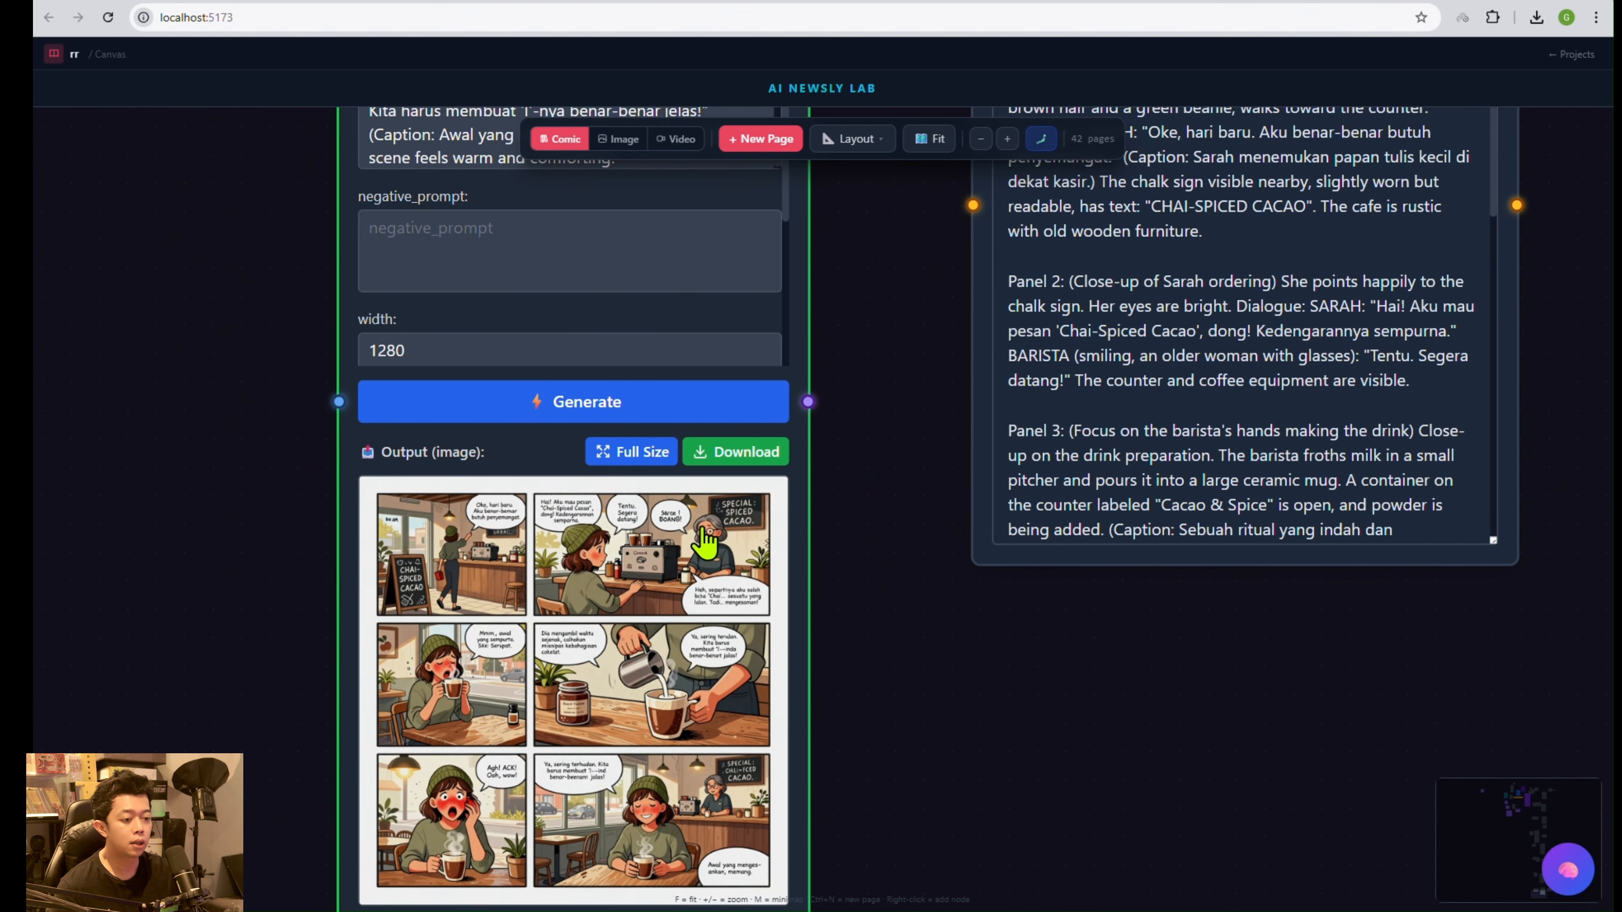
{"action": "left_click", "coordinate": [625, 451]}
{"action": "left_click_drag", "start_coordinate": [1283, 524], "coordinate": [645, 707]}
{"action": "scroll", "coordinate": [704, 741], "scroll_direction": "up", "scroll_amount": 1}
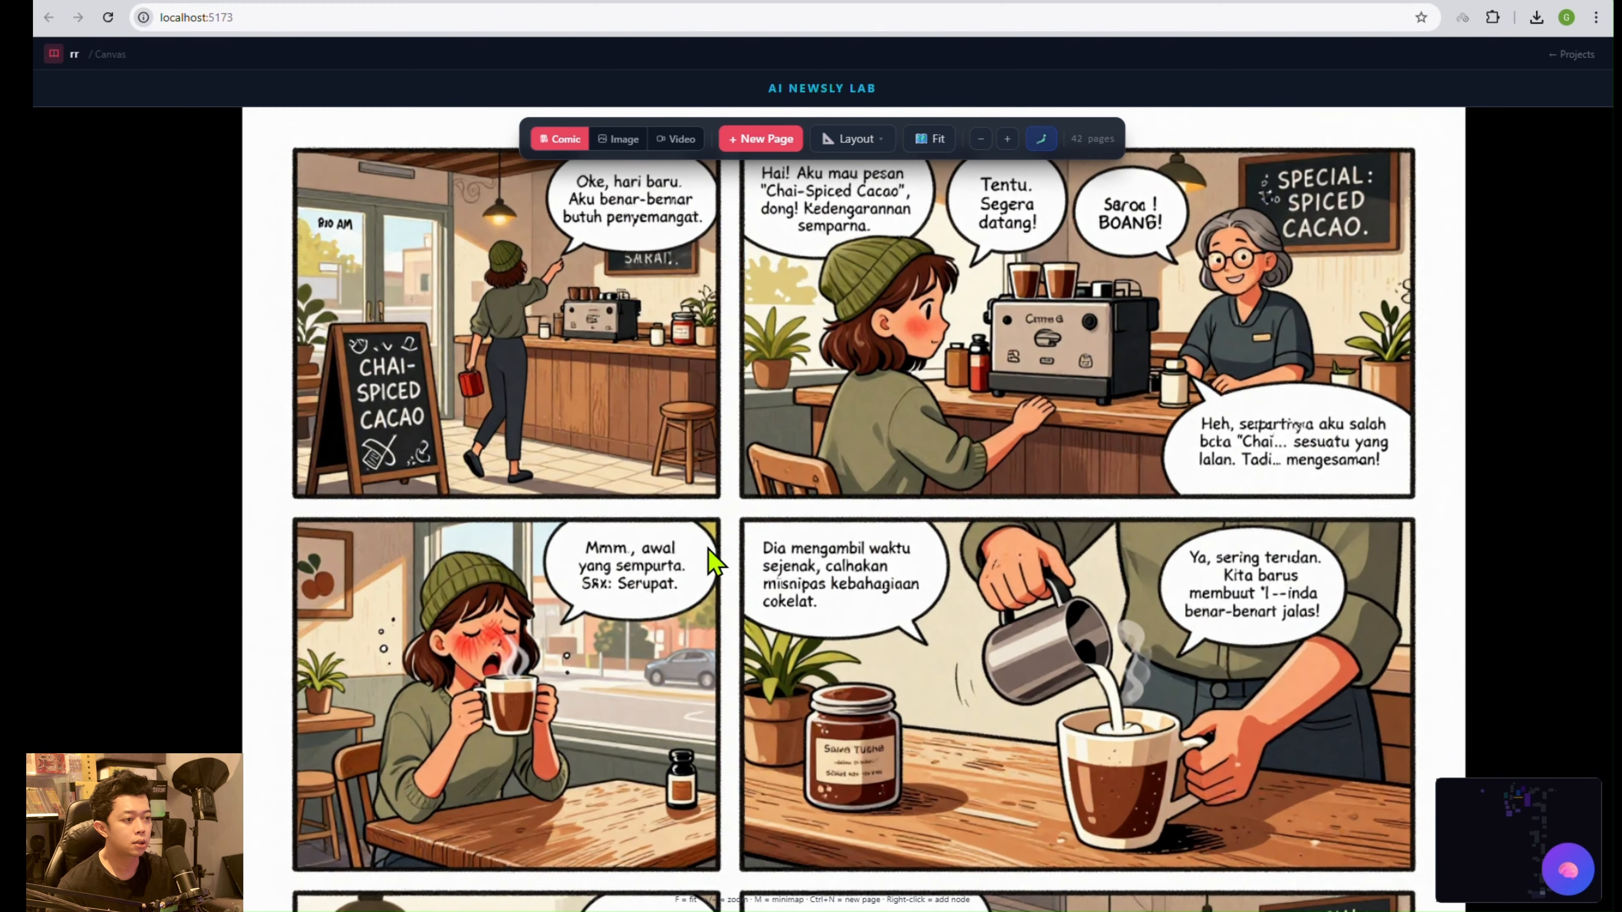
{"action": "scroll", "coordinate": [714, 562], "scroll_direction": "down", "scroll_amount": 1}
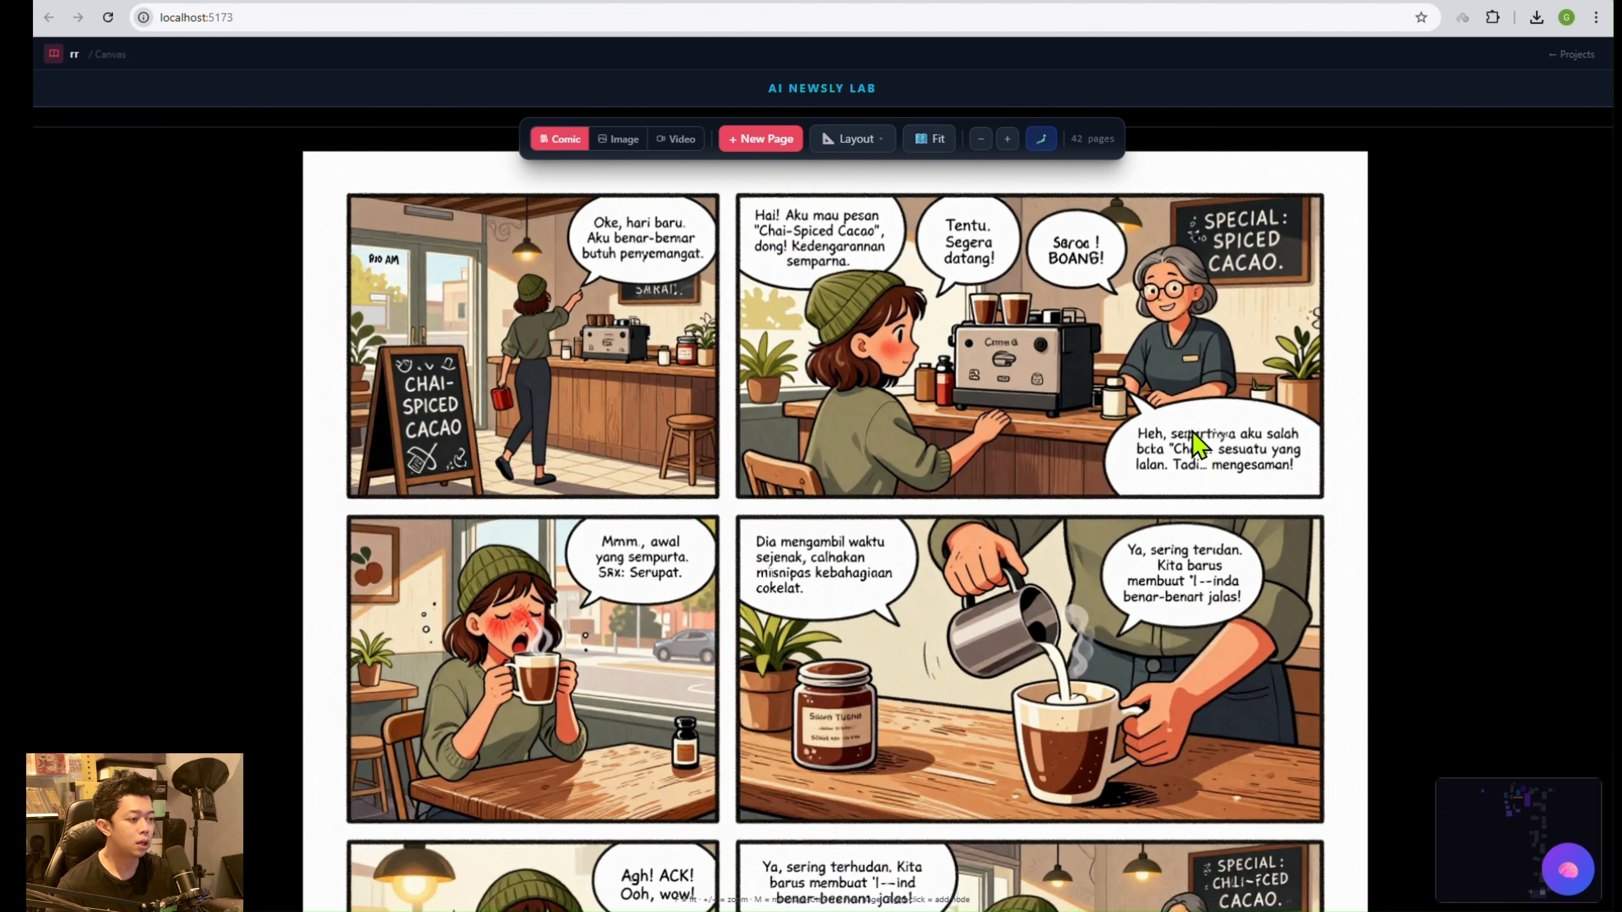
{"action": "left_click_drag", "start_coordinate": [910, 474], "coordinate": [895, 371]}
{"action": "scroll", "coordinate": [884, 449], "scroll_direction": "down", "scroll_amount": 2}
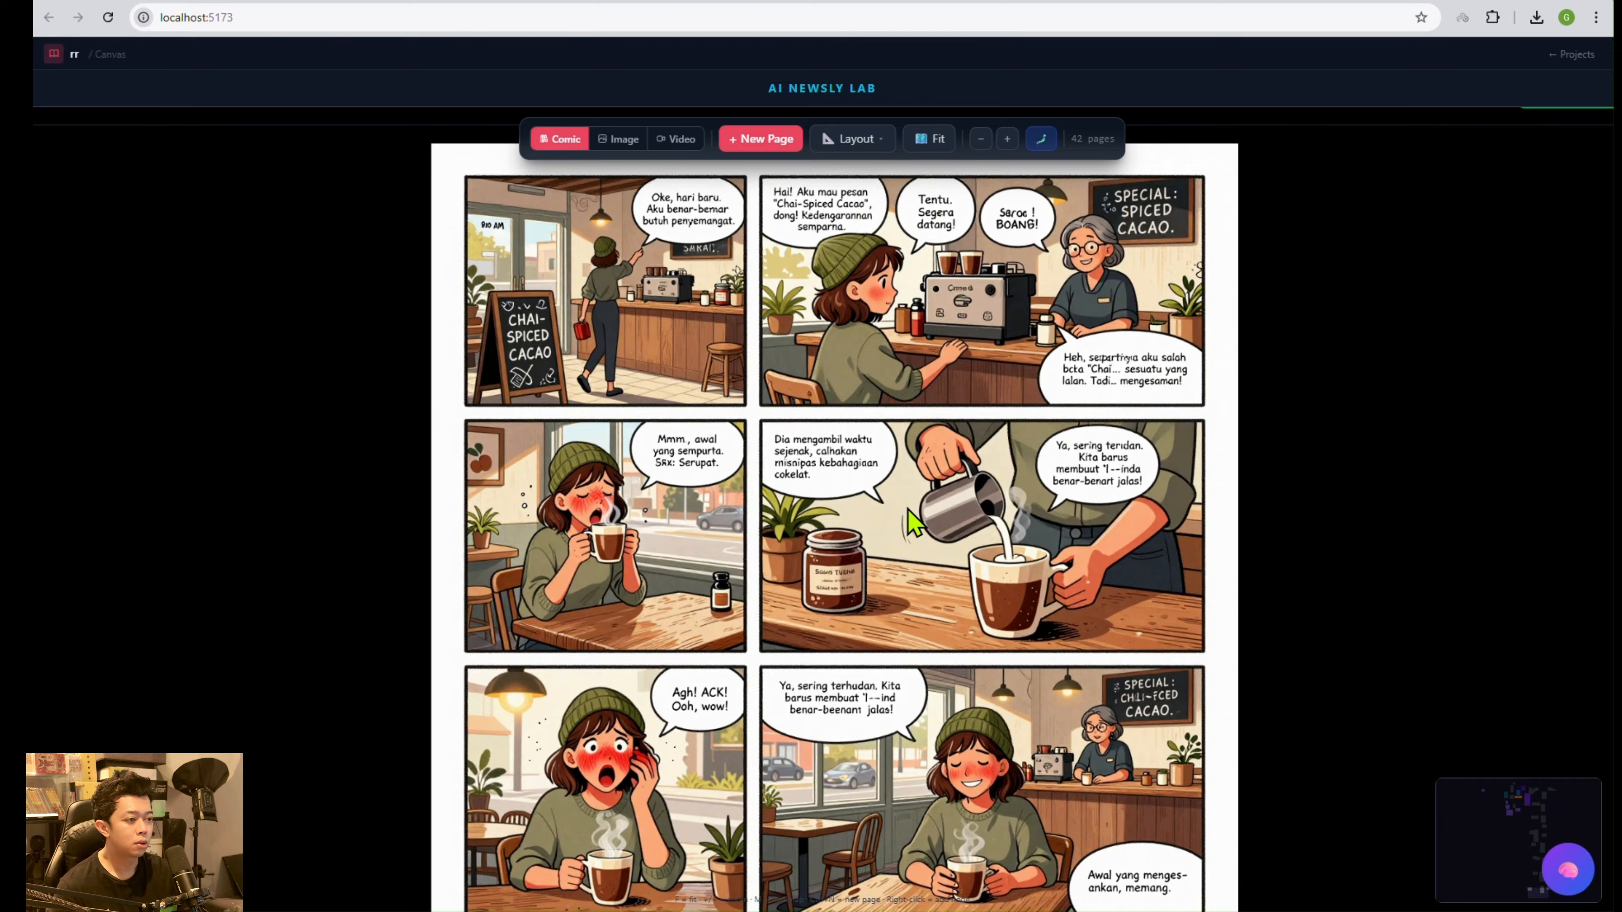
Check the speech bubbles in the Zimage comic's middle and lower panels, then close the full-size view.
{"action": "scroll", "coordinate": [908, 509], "scroll_direction": "up", "scroll_amount": 1}
{"action": "left_click_drag", "start_coordinate": [929, 537], "coordinate": [833, 688]}
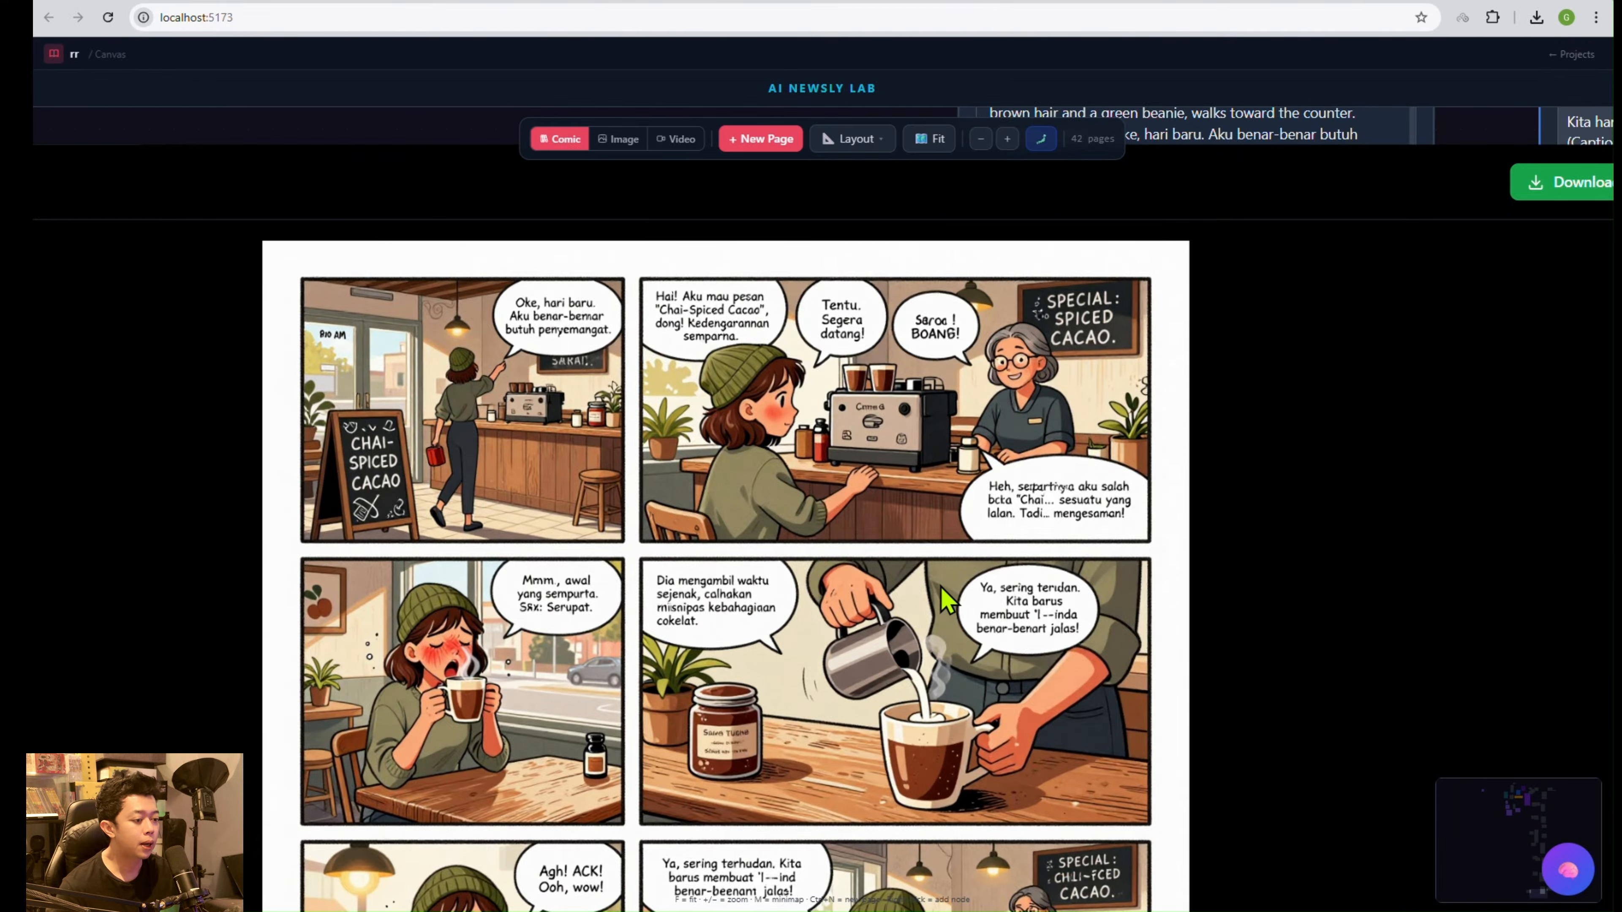
{"action": "scroll", "coordinate": [968, 658], "scroll_direction": "up", "scroll_amount": 1}
{"action": "scroll", "coordinate": [969, 664], "scroll_direction": "down", "scroll_amount": 1}
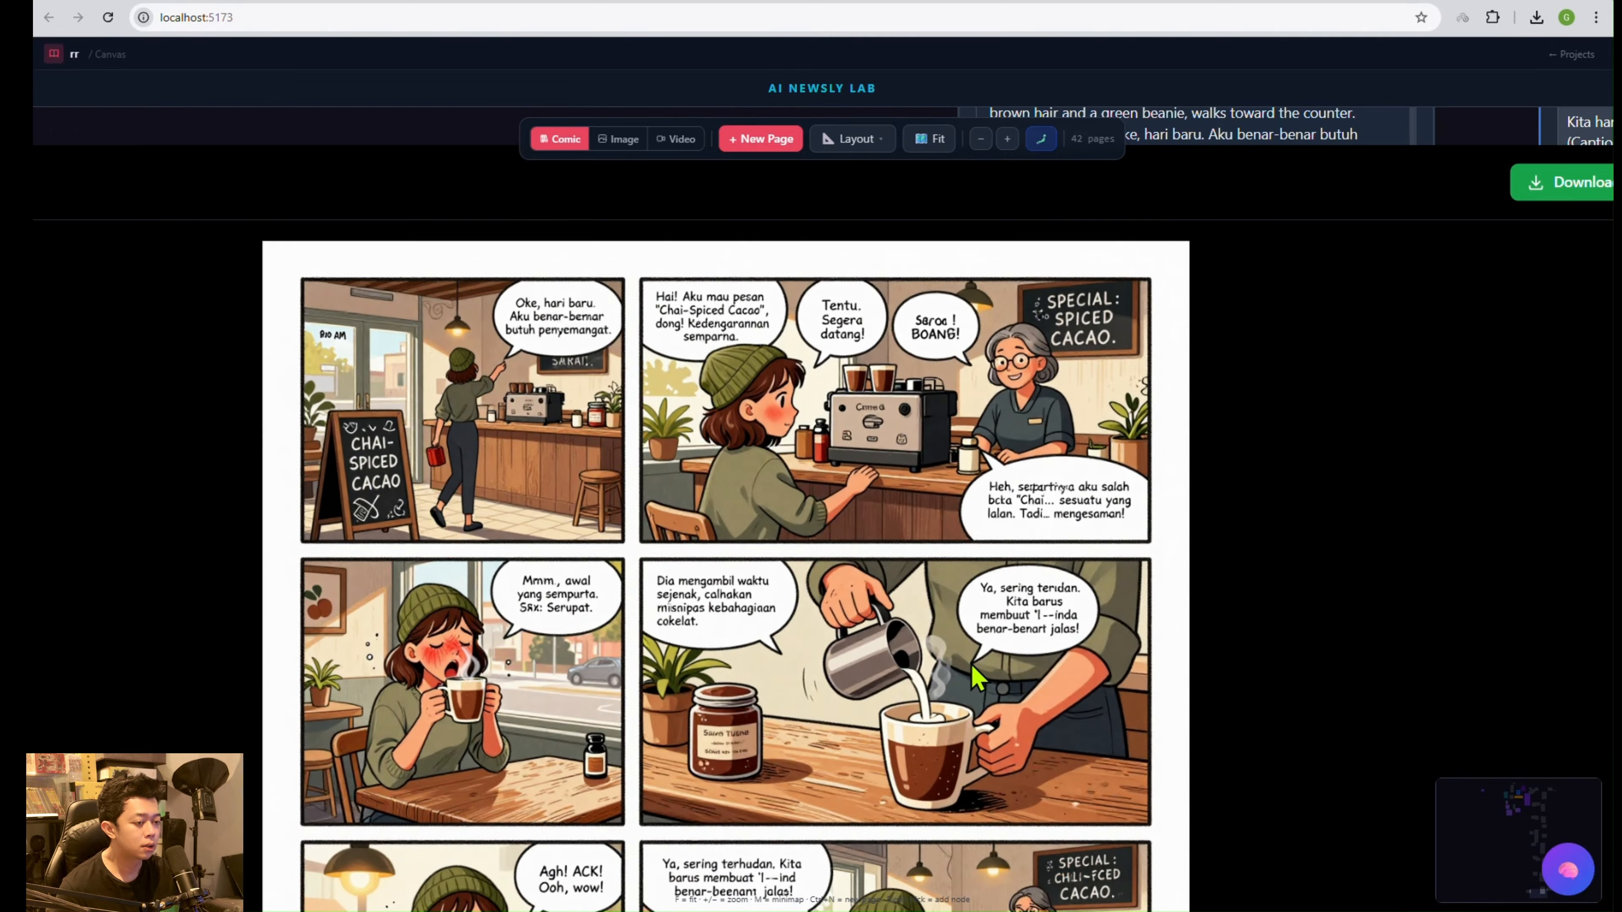
{"action": "scroll", "coordinate": [954, 760], "scroll_direction": "down", "scroll_amount": 1}
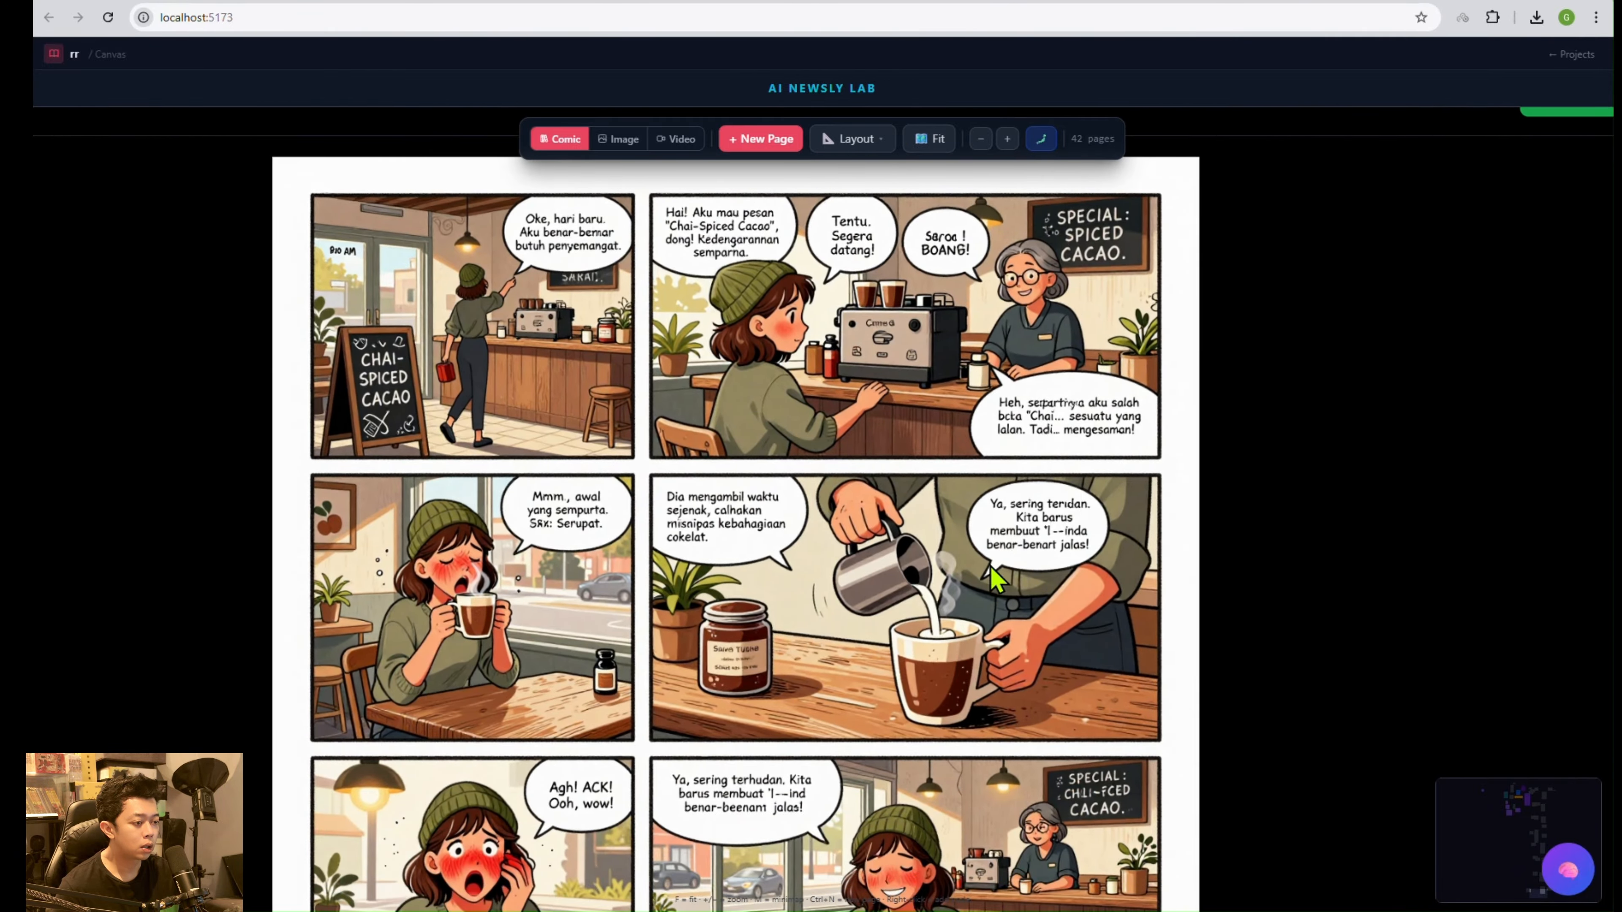
{"action": "left_click_drag", "start_coordinate": [910, 766], "coordinate": [898, 681]}
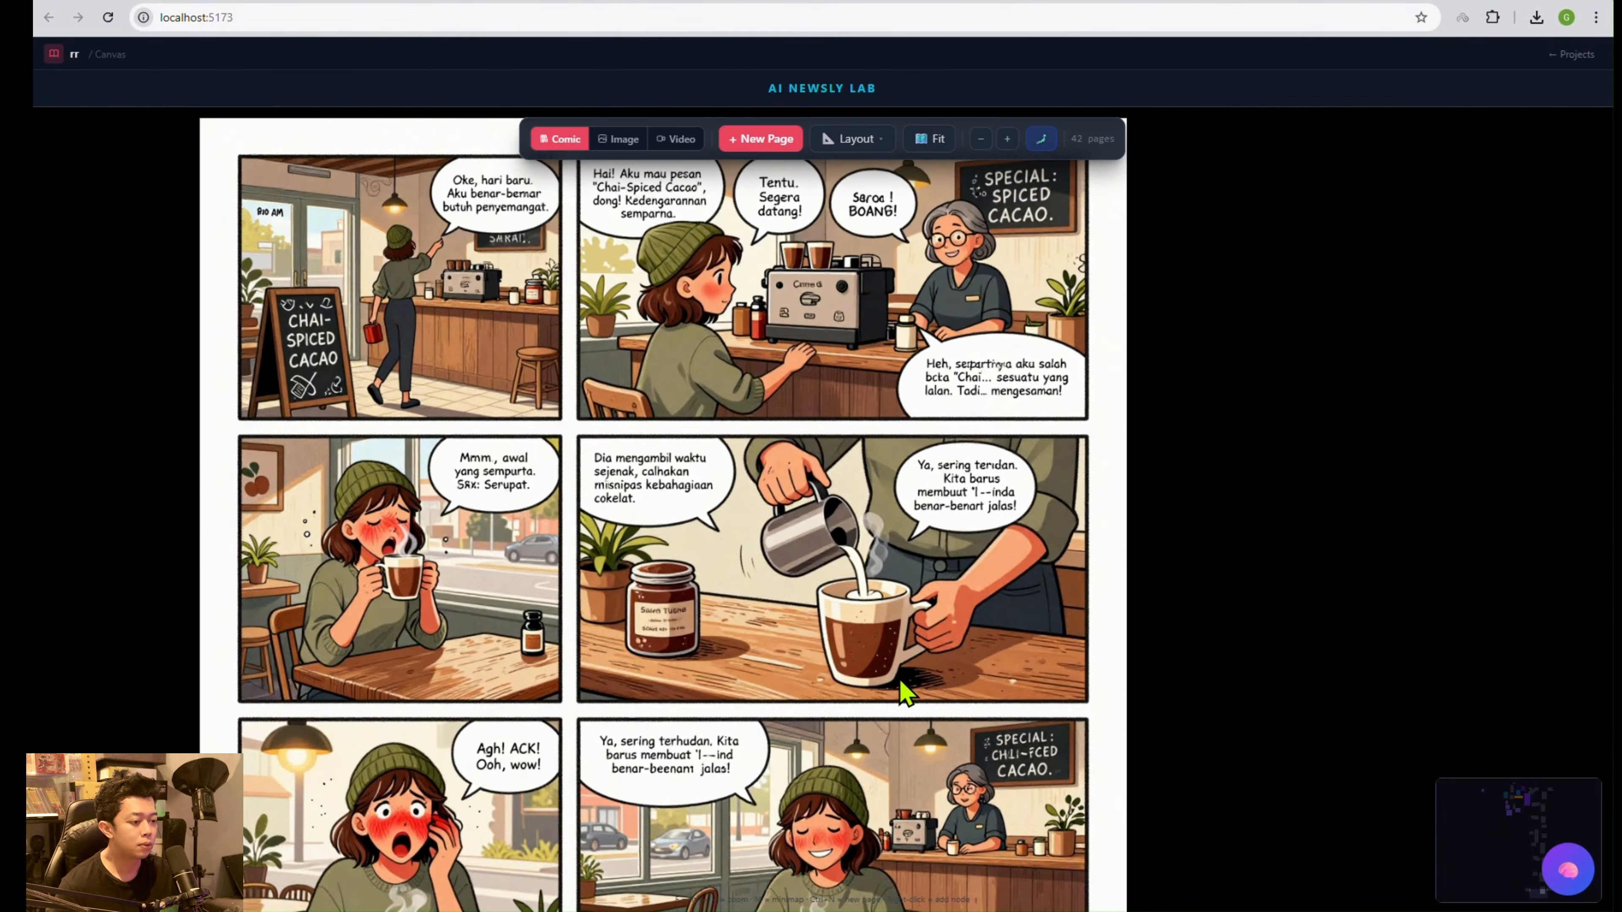
{"action": "scroll", "coordinate": [921, 663], "scroll_direction": "down", "scroll_amount": 2}
{"action": "scroll", "coordinate": [926, 674], "scroll_direction": "up", "scroll_amount": 3}
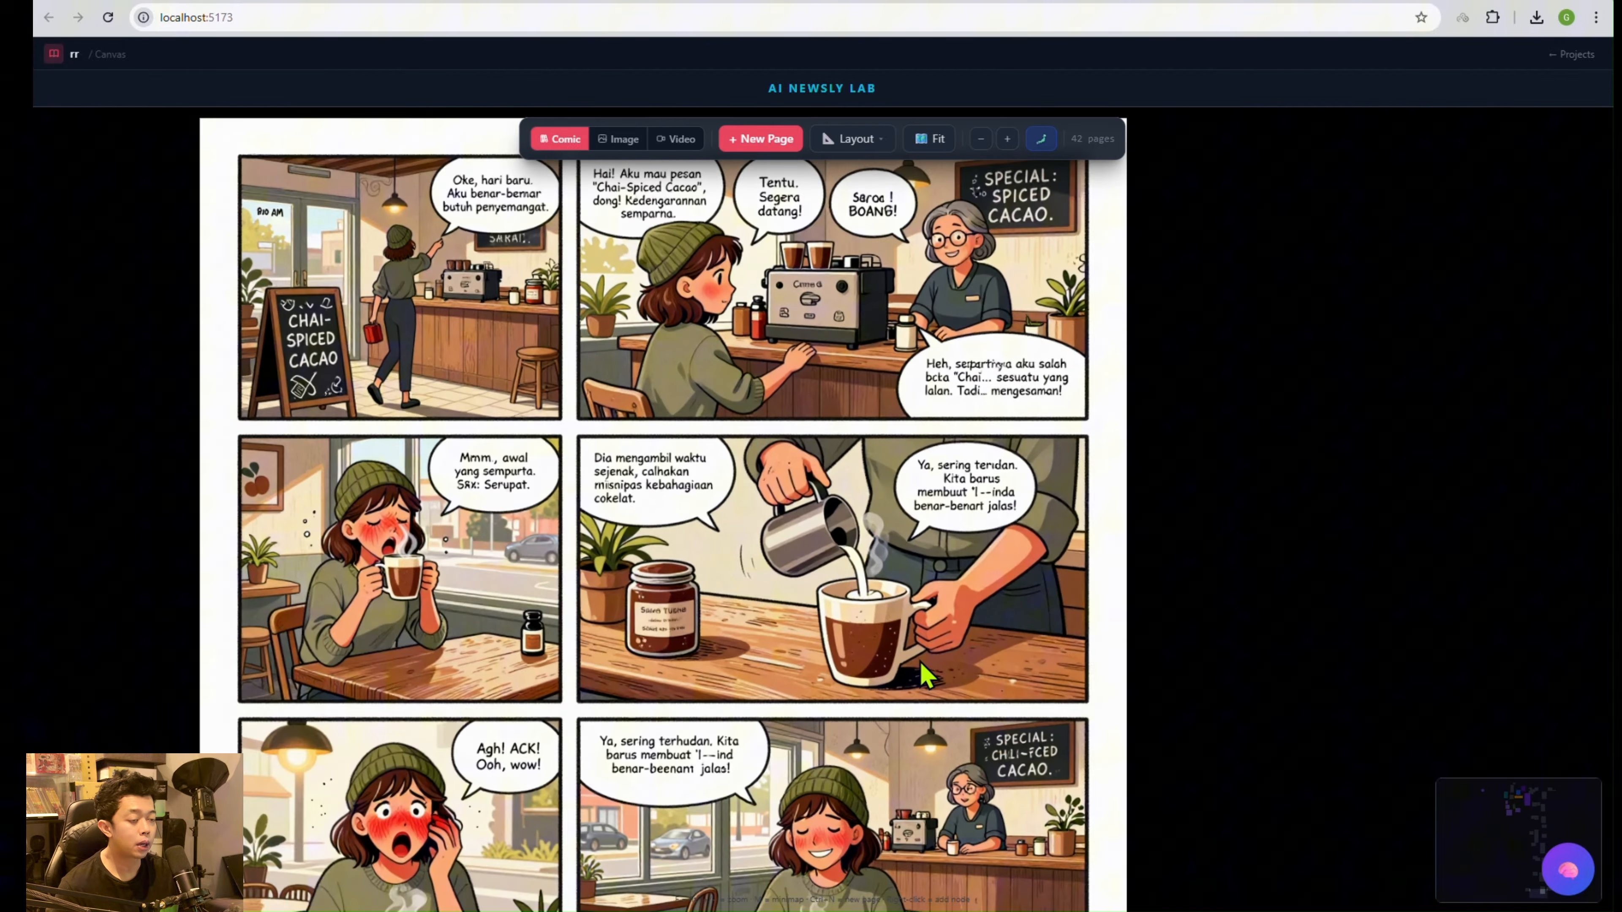
{"action": "left_click_drag", "start_coordinate": [948, 567], "coordinate": [902, 554]}
{"action": "left_click_drag", "start_coordinate": [948, 739], "coordinate": [965, 422]}
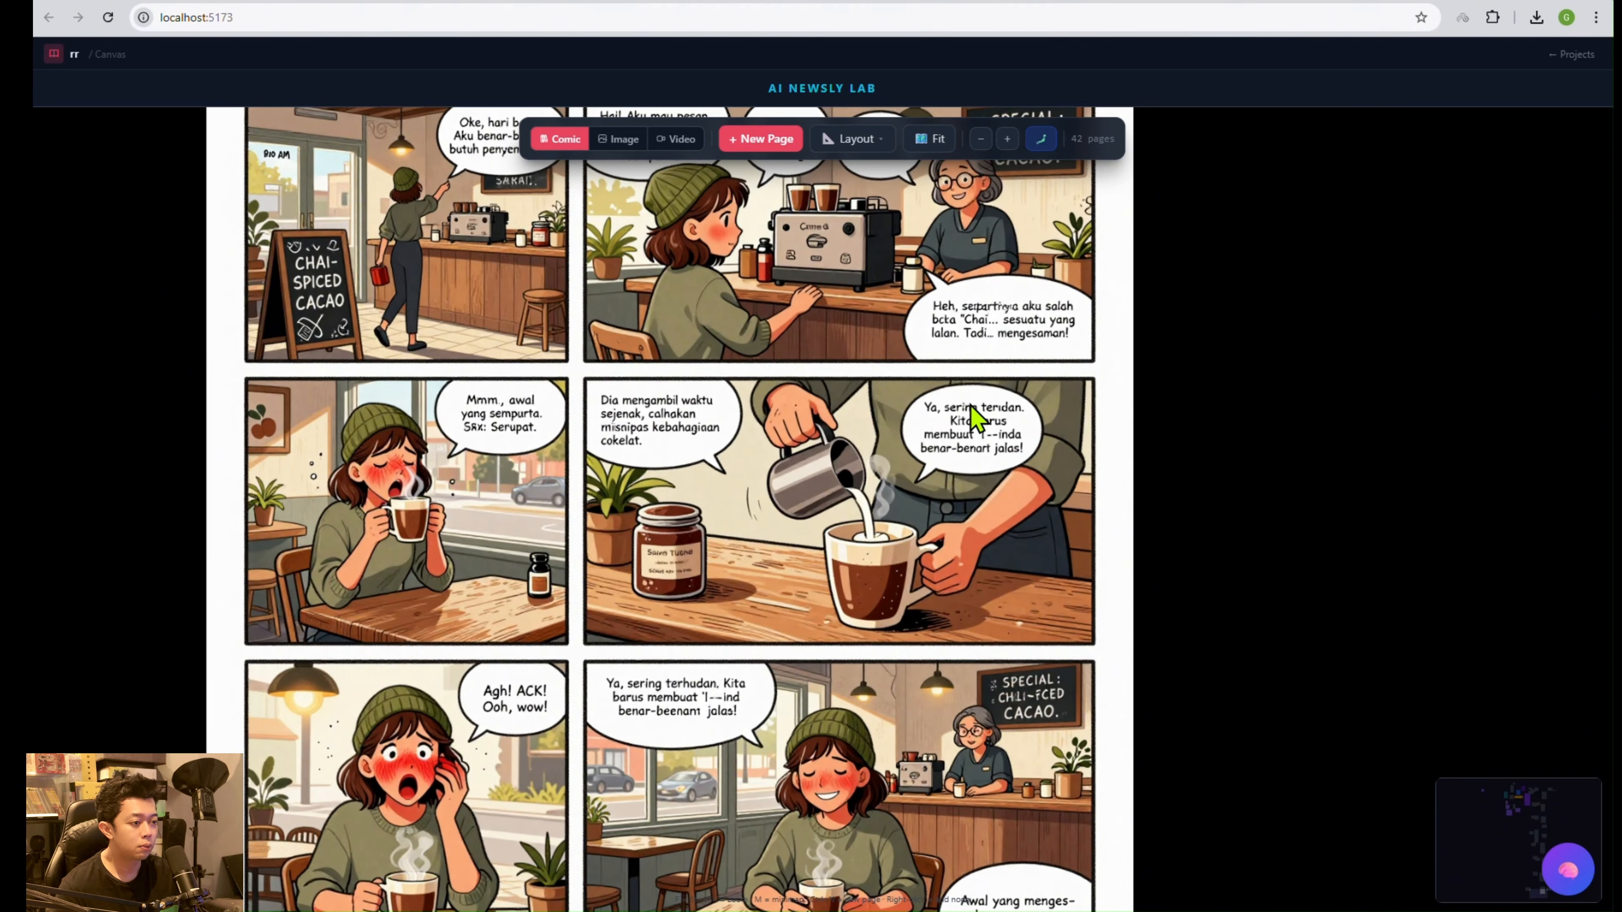
{"action": "left_click_drag", "start_coordinate": [866, 315], "coordinate": [881, 404]}
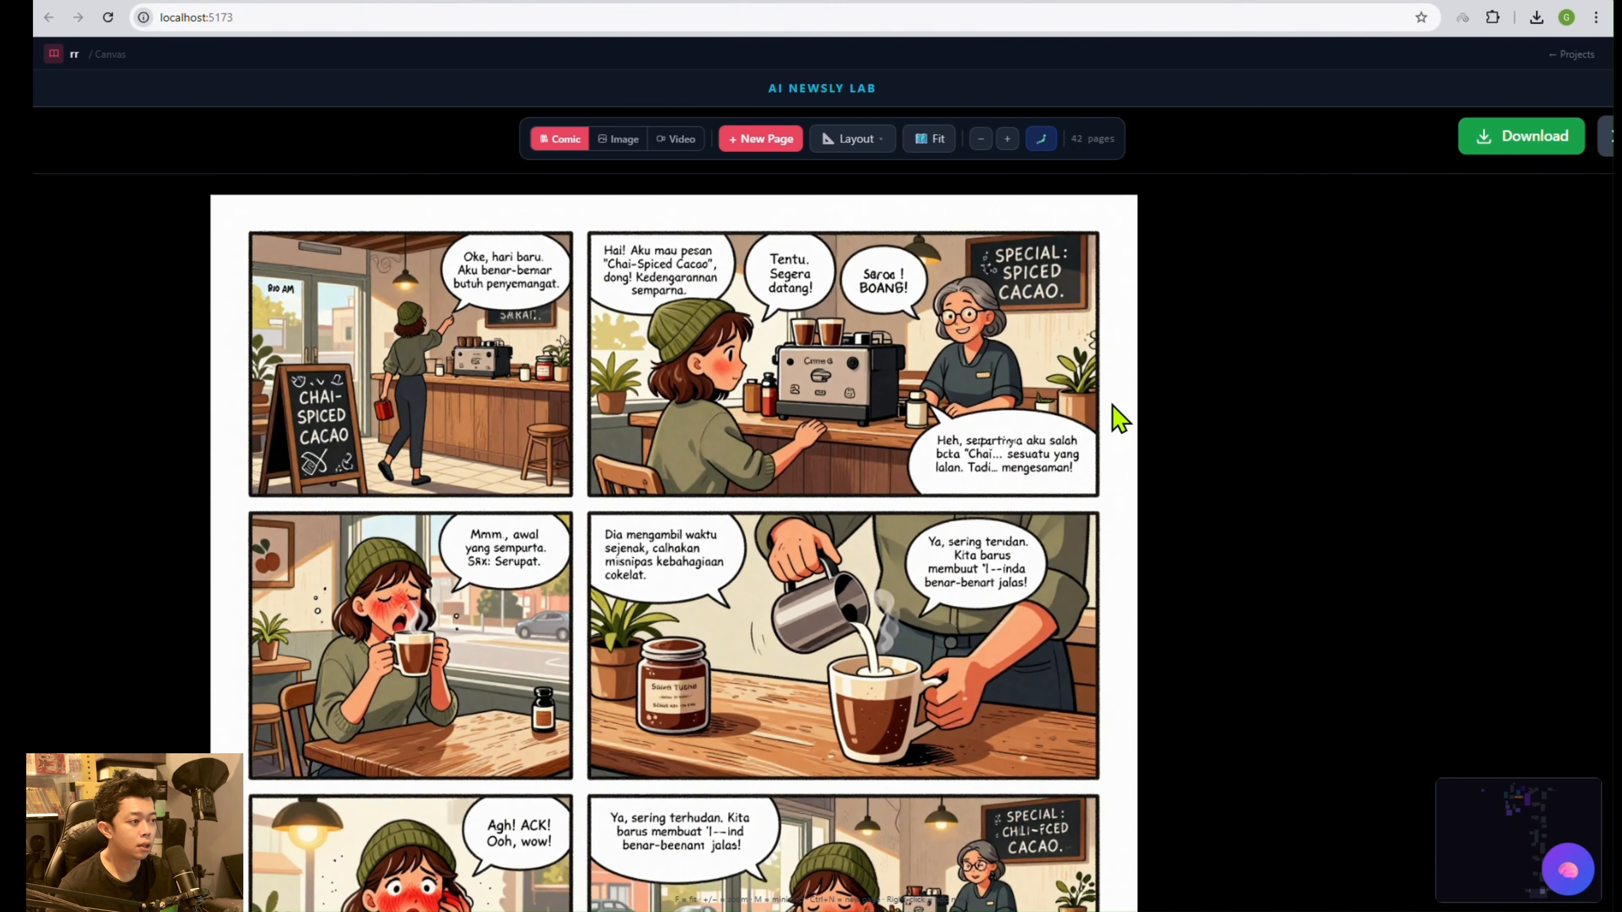
{"action": "scroll", "coordinate": [1113, 408], "scroll_direction": "down", "scroll_amount": 3}
{"action": "left_click", "coordinate": [1133, 440]}
{"action": "left_click_drag", "start_coordinate": [1353, 511], "coordinate": [1083, 677]}
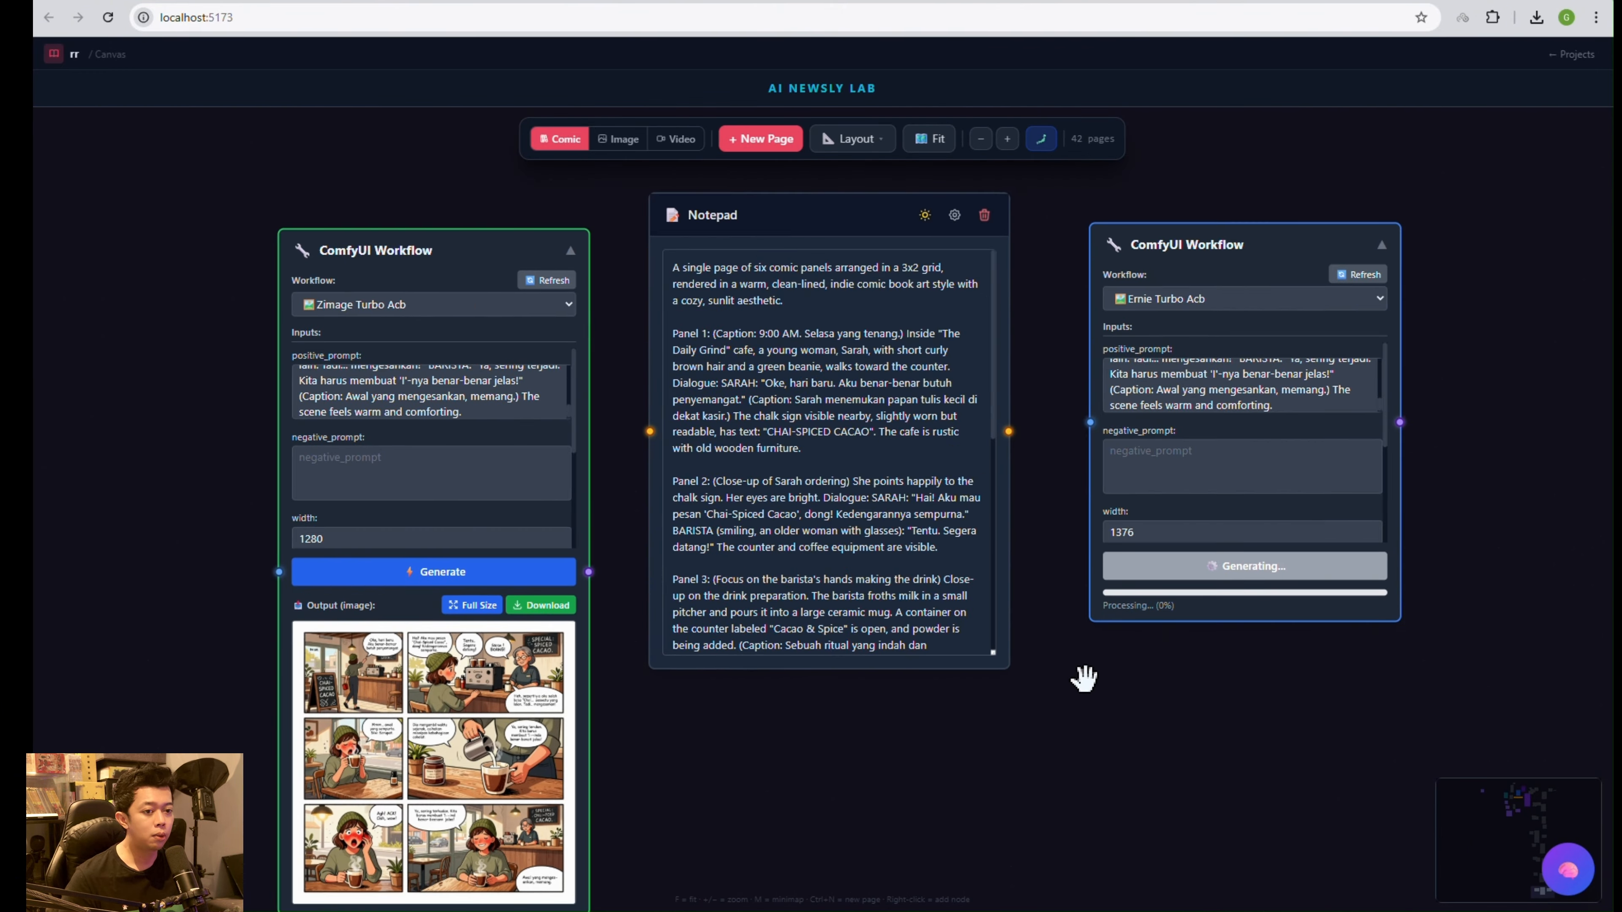
Switch to ComfyUI to check the ernie_turbo_acb job's logs and queue, and return to the AI Newsly canvas.
{"action": "mouse_move", "coordinate": [1136, 909]}
{"action": "left_click", "coordinate": [1137, 860]}
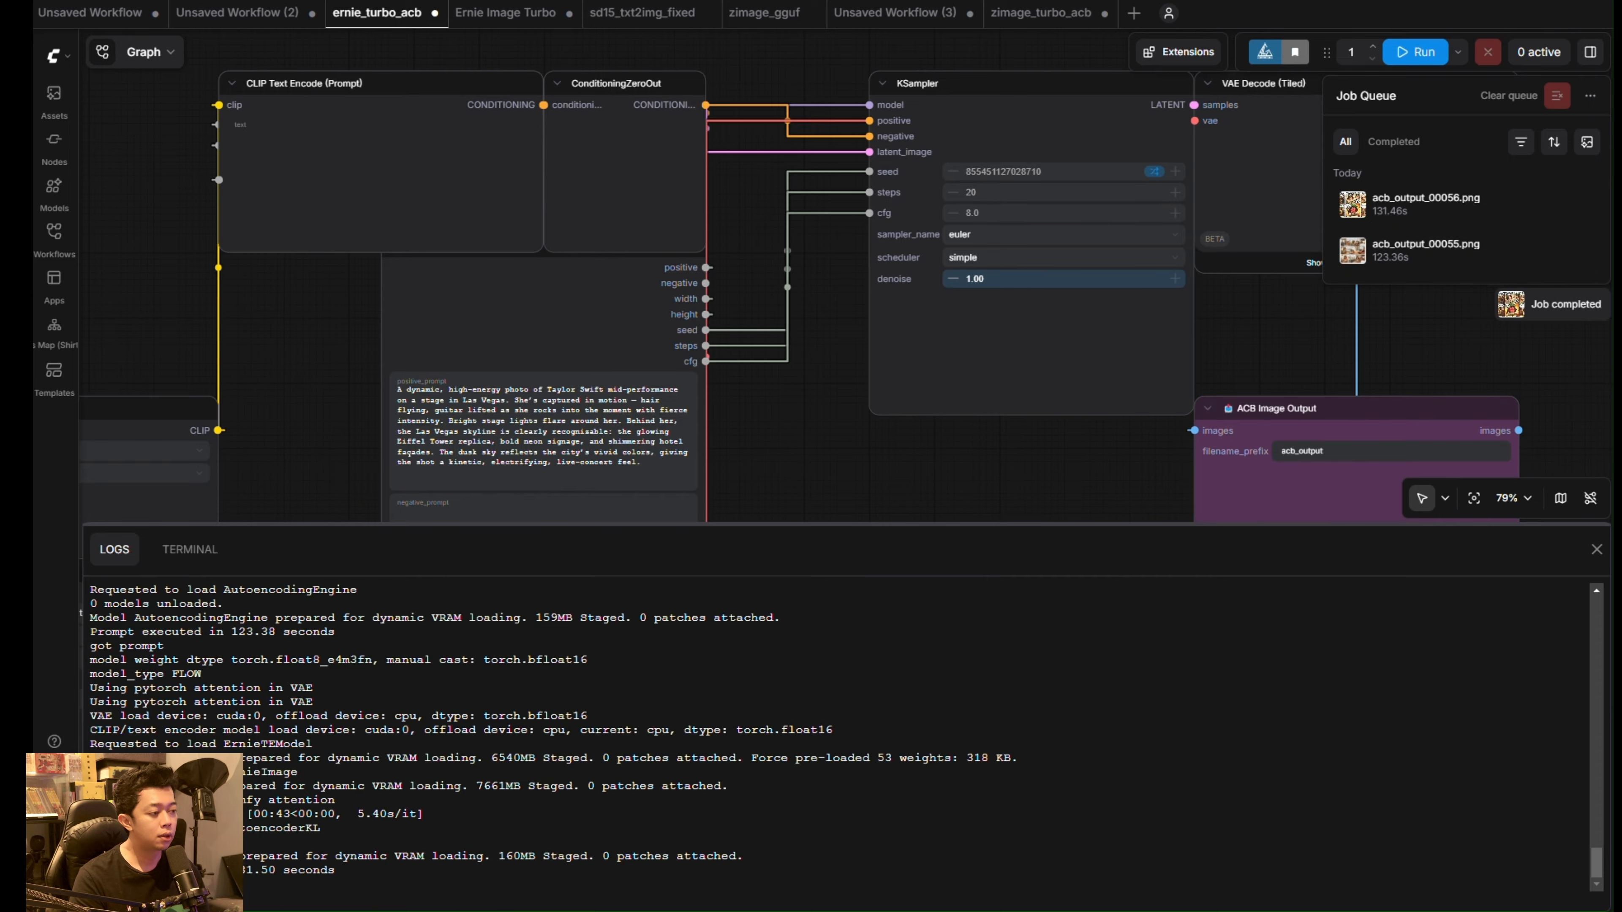
{"action": "left_click", "coordinate": [1032, 884]}
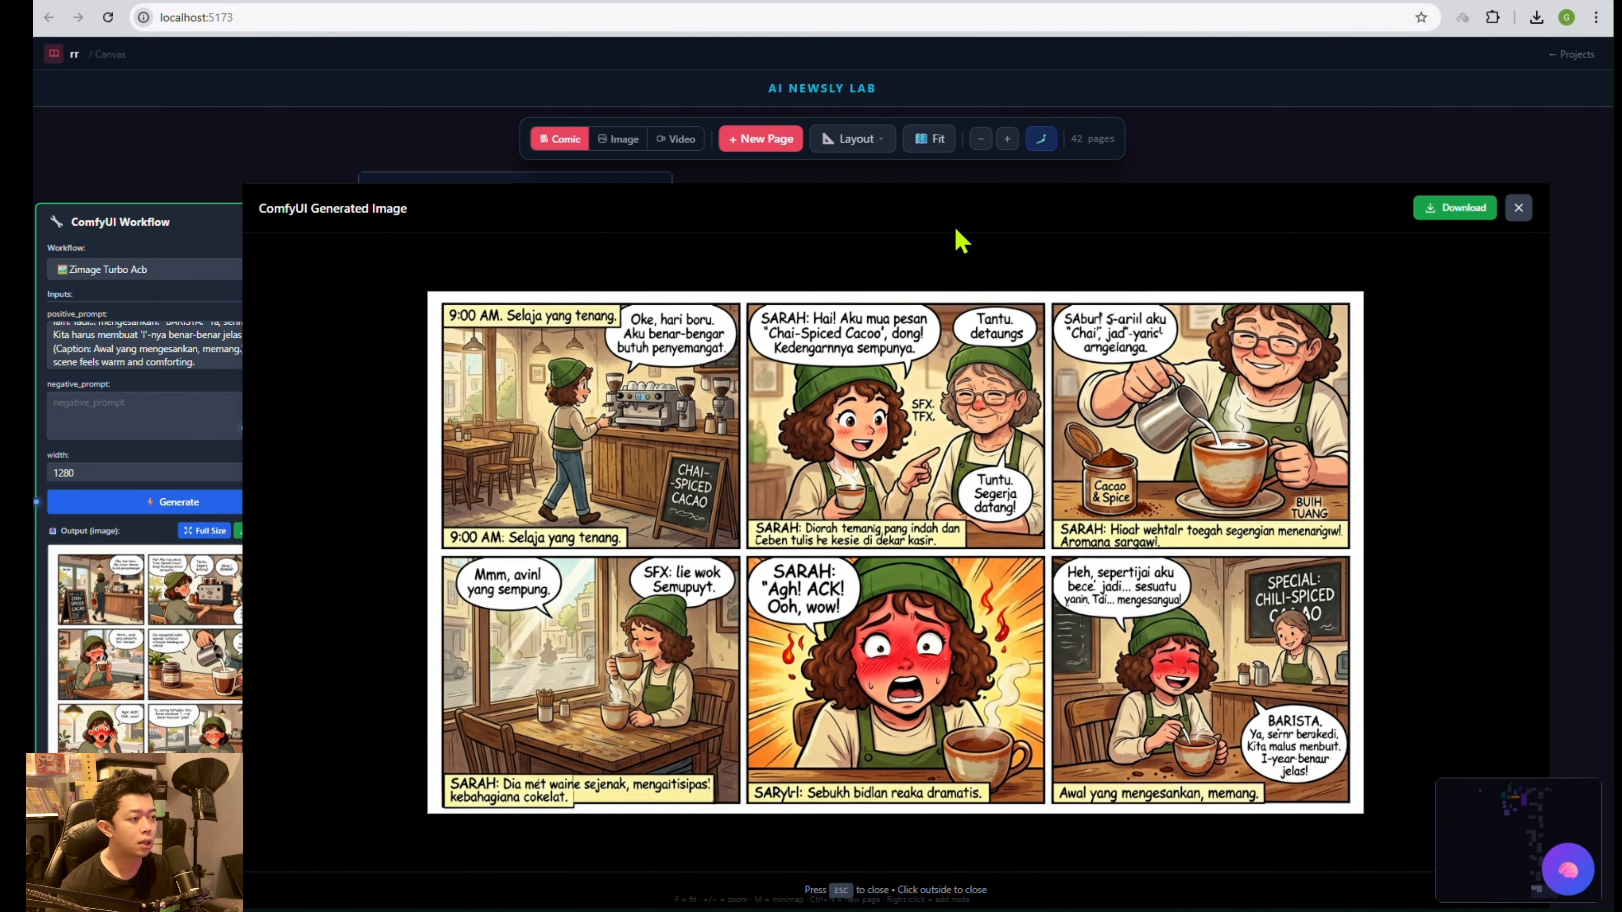
Examine the Ernie Turbo Acb café comic's panels and Indonesian captions at full size, then close the view.
{"action": "left_click_drag", "start_coordinate": [961, 242], "coordinate": [980, 221]}
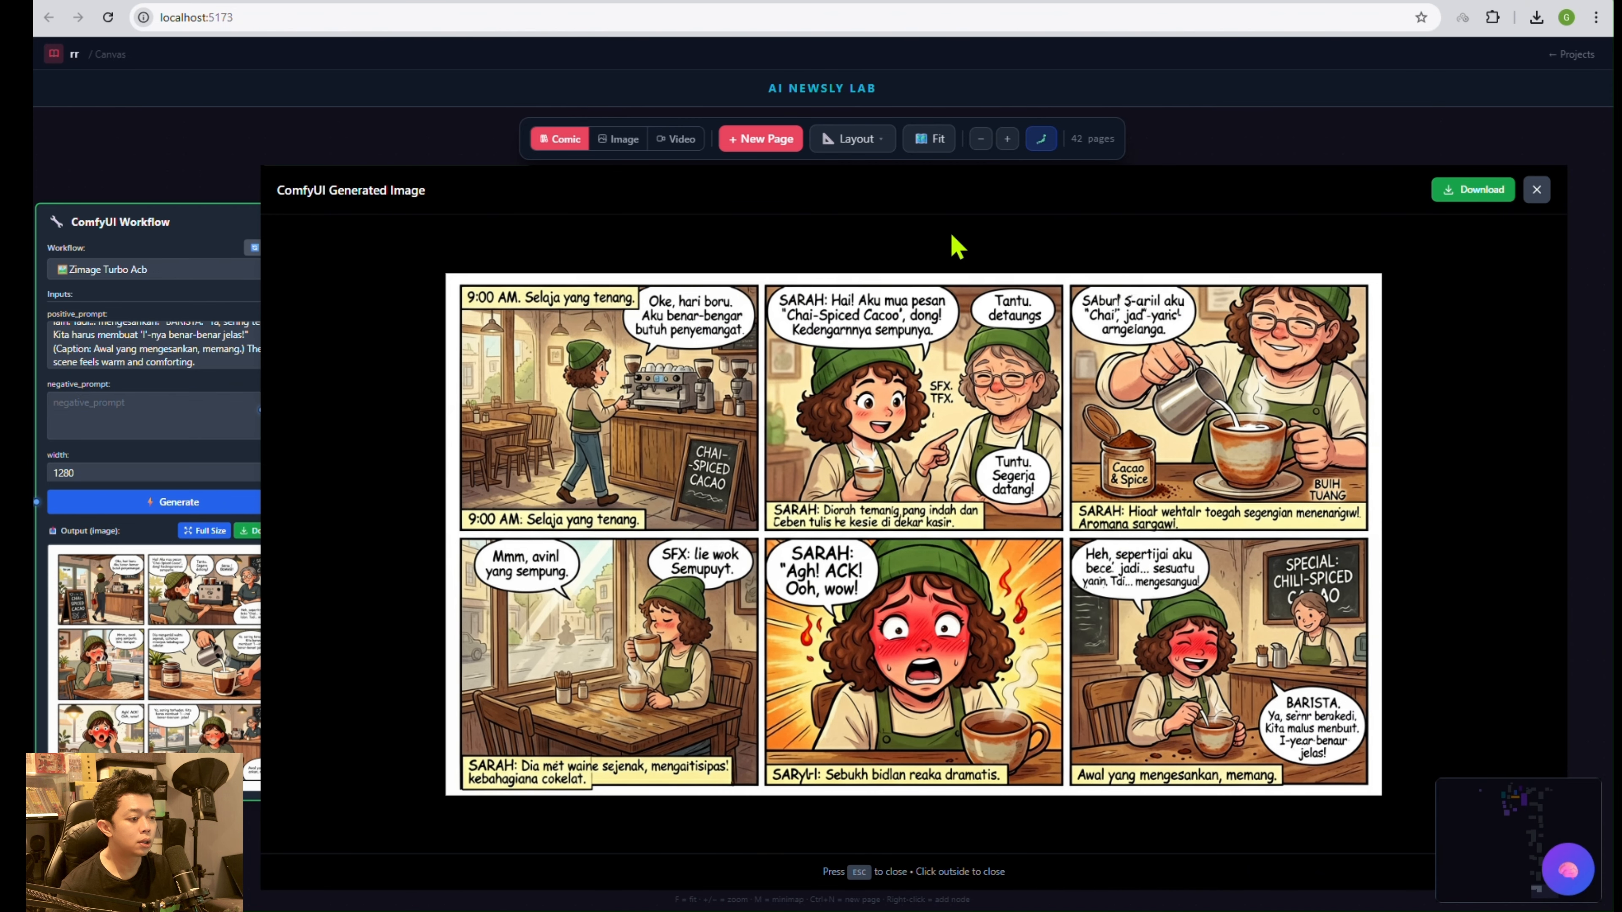
{"action": "scroll", "coordinate": [1010, 529], "scroll_direction": "up", "scroll_amount": 2}
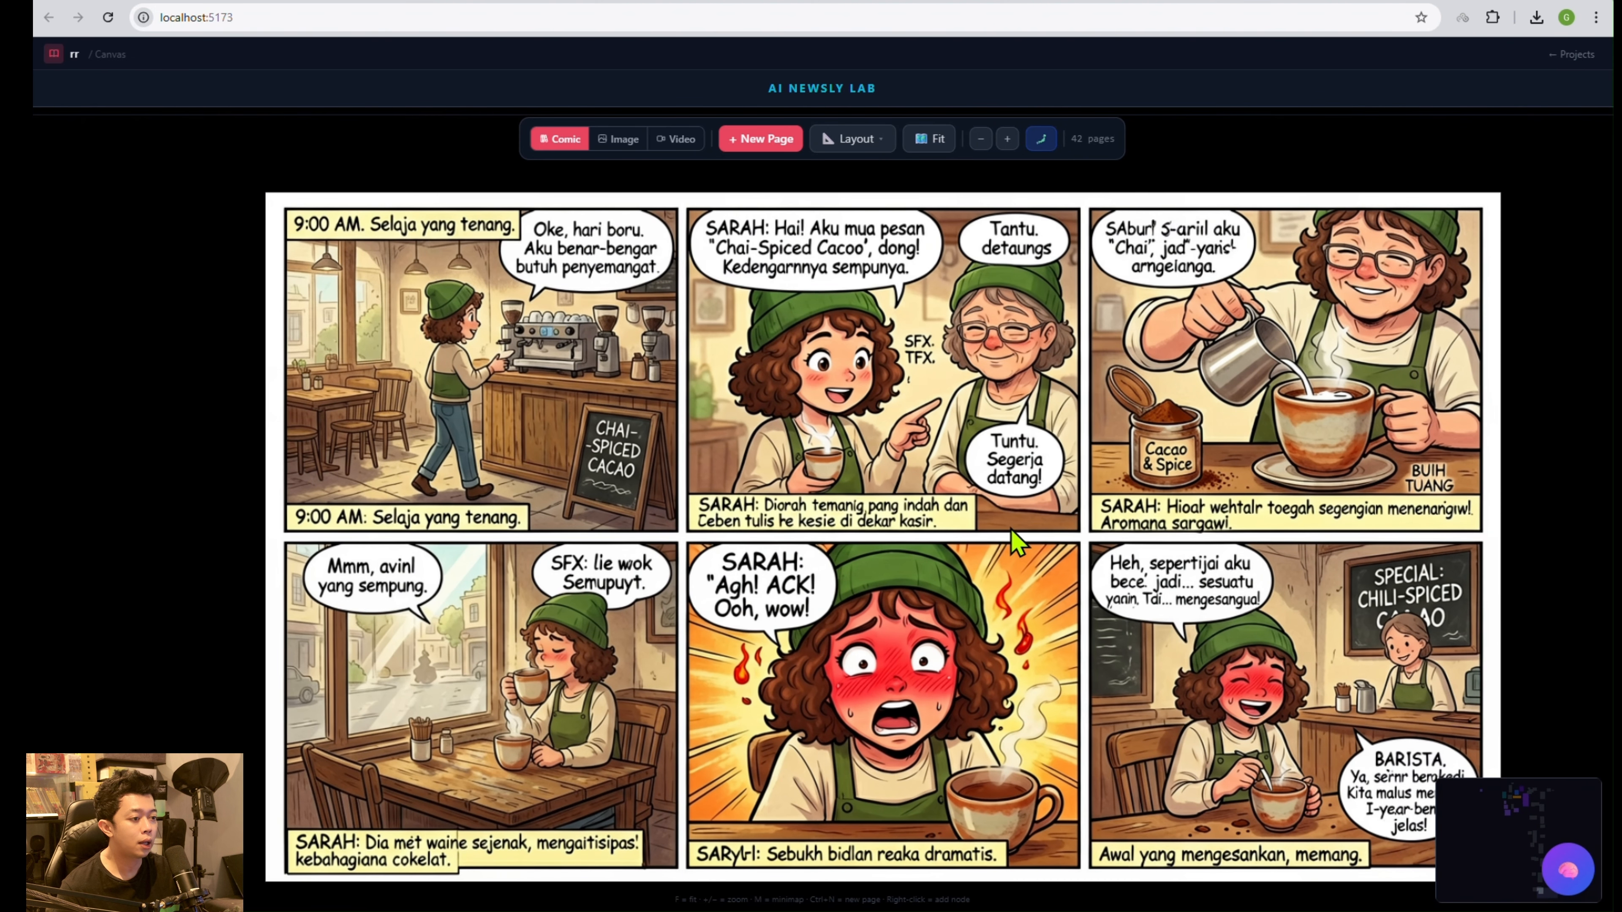
{"action": "scroll", "coordinate": [1022, 404], "scroll_direction": "down", "scroll_amount": 2}
{"action": "left_click", "coordinate": [1494, 161]}
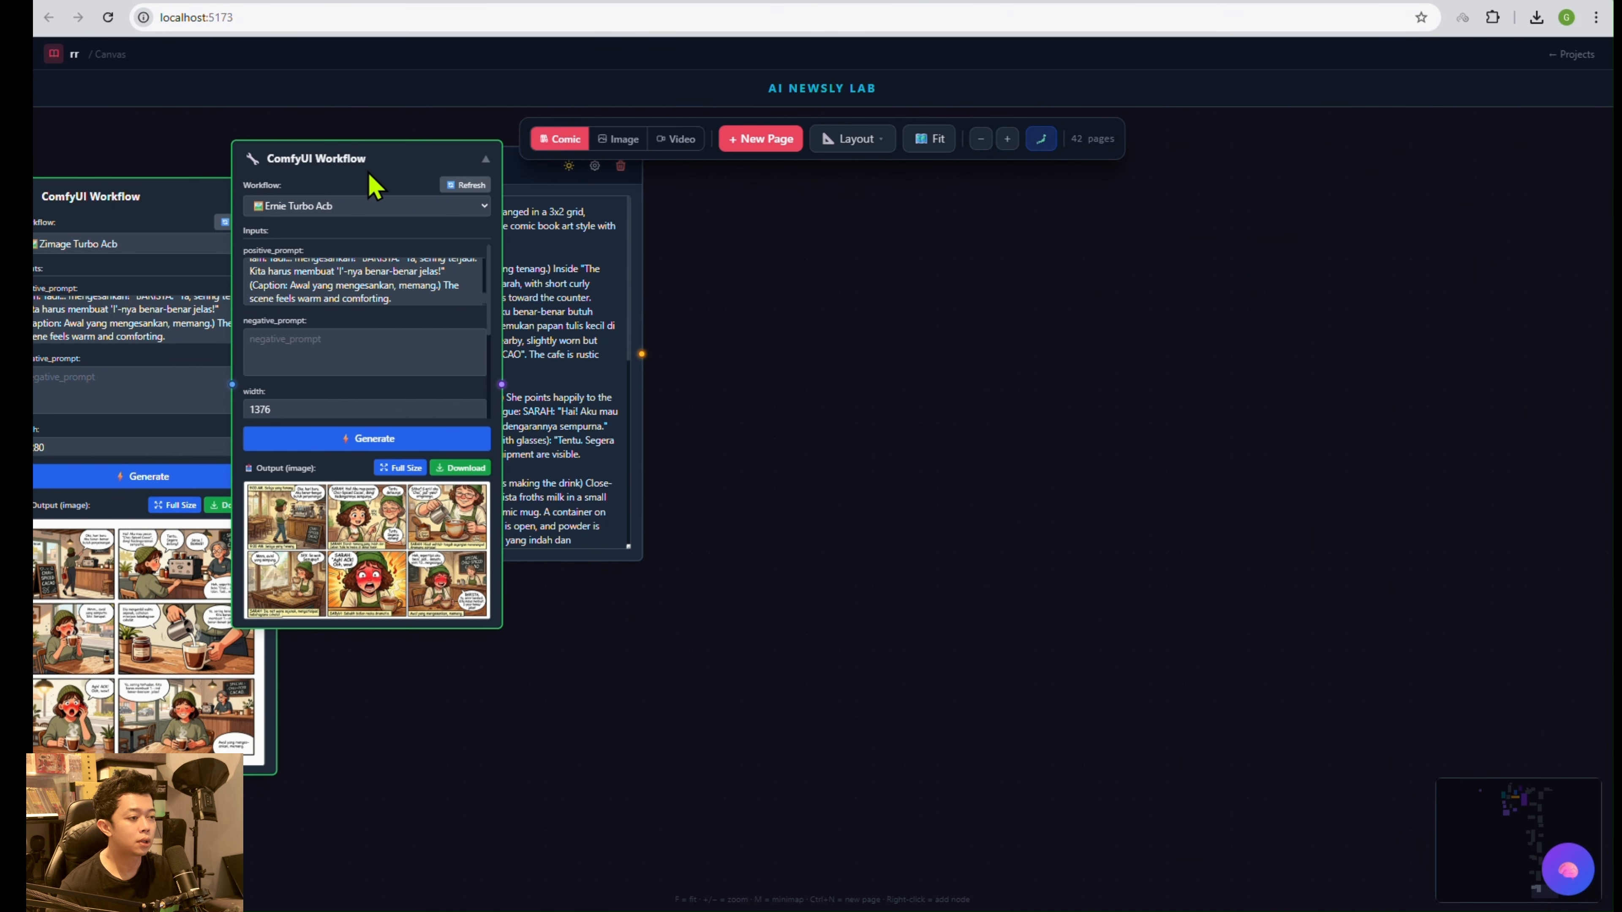
Move the Ernie Turbo Acb node beyond the café comic's Notepad and align it level with the Zimage Turbo Acb node.
{"action": "left_click_drag", "start_coordinate": [368, 172], "coordinate": [589, 285]}
{"action": "scroll", "coordinate": [846, 525], "scroll_direction": "down", "scroll_amount": 2}
{"action": "left_click_drag", "start_coordinate": [867, 529], "coordinate": [1000, 550]}
{"action": "left_click_drag", "start_coordinate": [782, 358], "coordinate": [947, 313]}
{"action": "left_click_drag", "start_coordinate": [730, 286], "coordinate": [713, 304]}
{"action": "left_click_drag", "start_coordinate": [473, 304], "coordinate": [466, 284]}
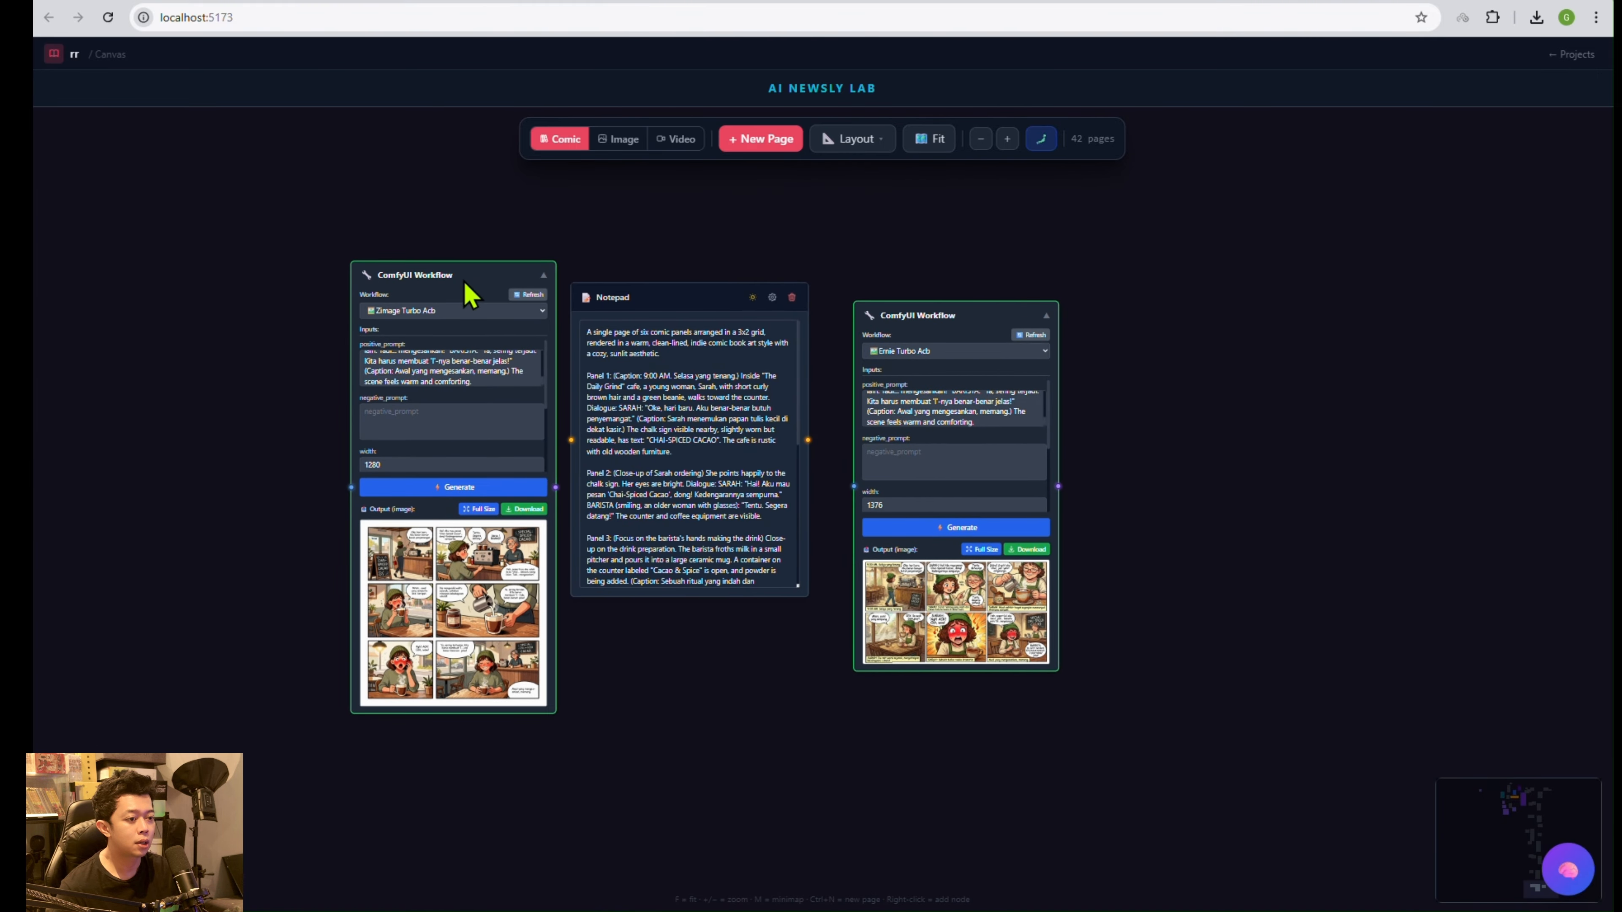
{"action": "left_click_drag", "start_coordinate": [923, 319], "coordinate": [902, 277]}
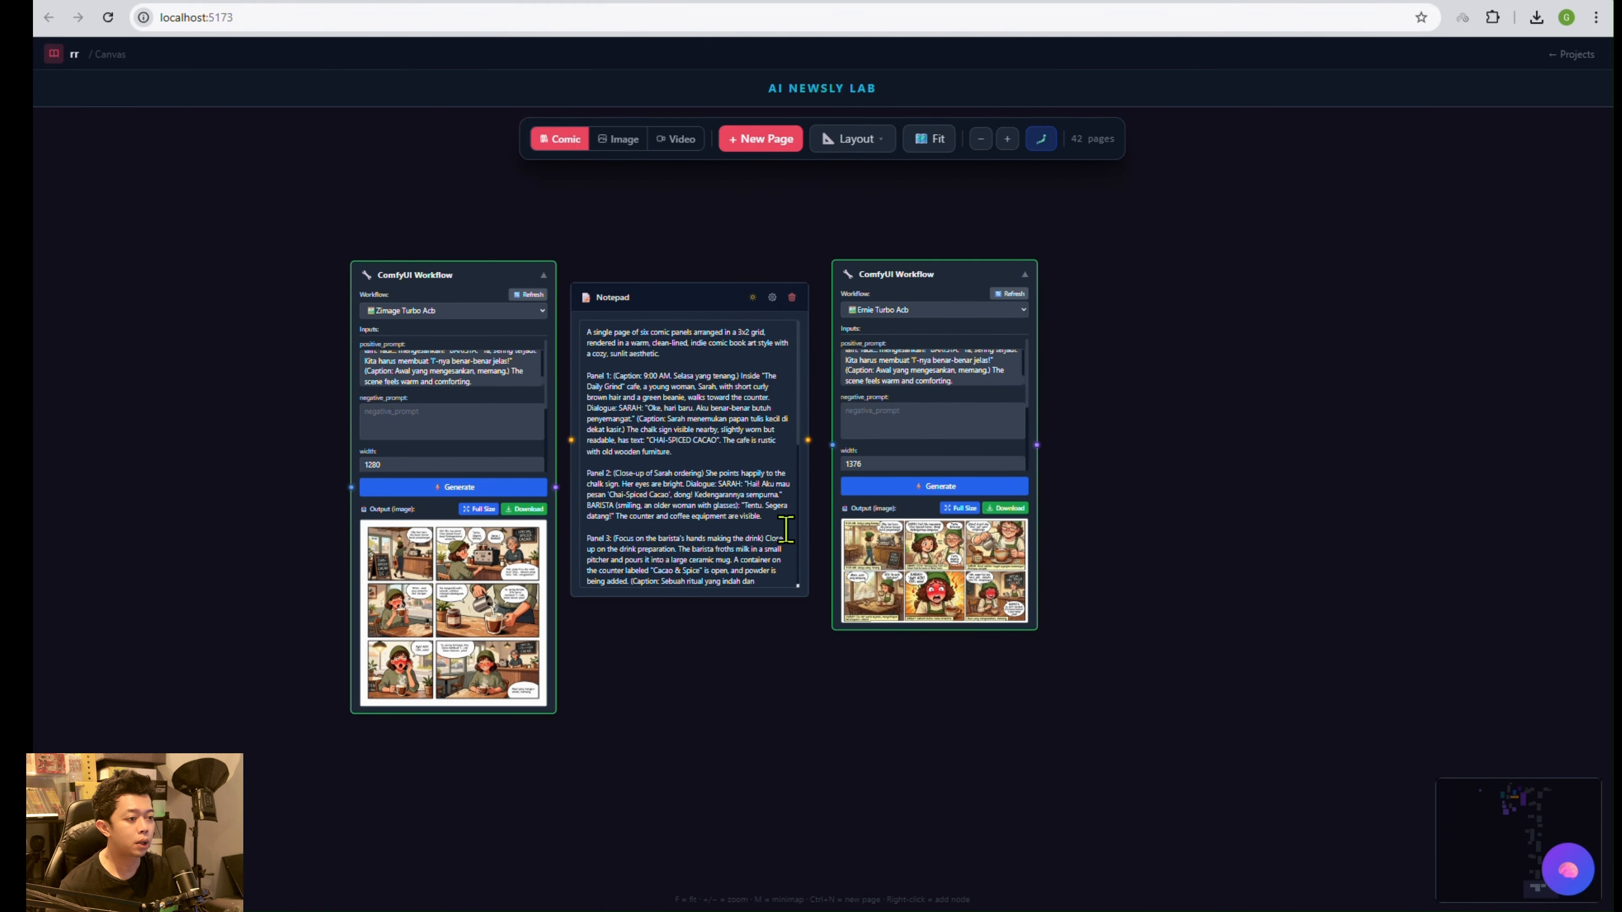
Review the café comic prompt beside both outputs, and the Planet Earth infographic row above it.
{"action": "scroll", "coordinate": [786, 529], "scroll_direction": "up", "scroll_amount": 2}
{"action": "scroll", "coordinate": [997, 571], "scroll_direction": "up", "scroll_amount": 2}
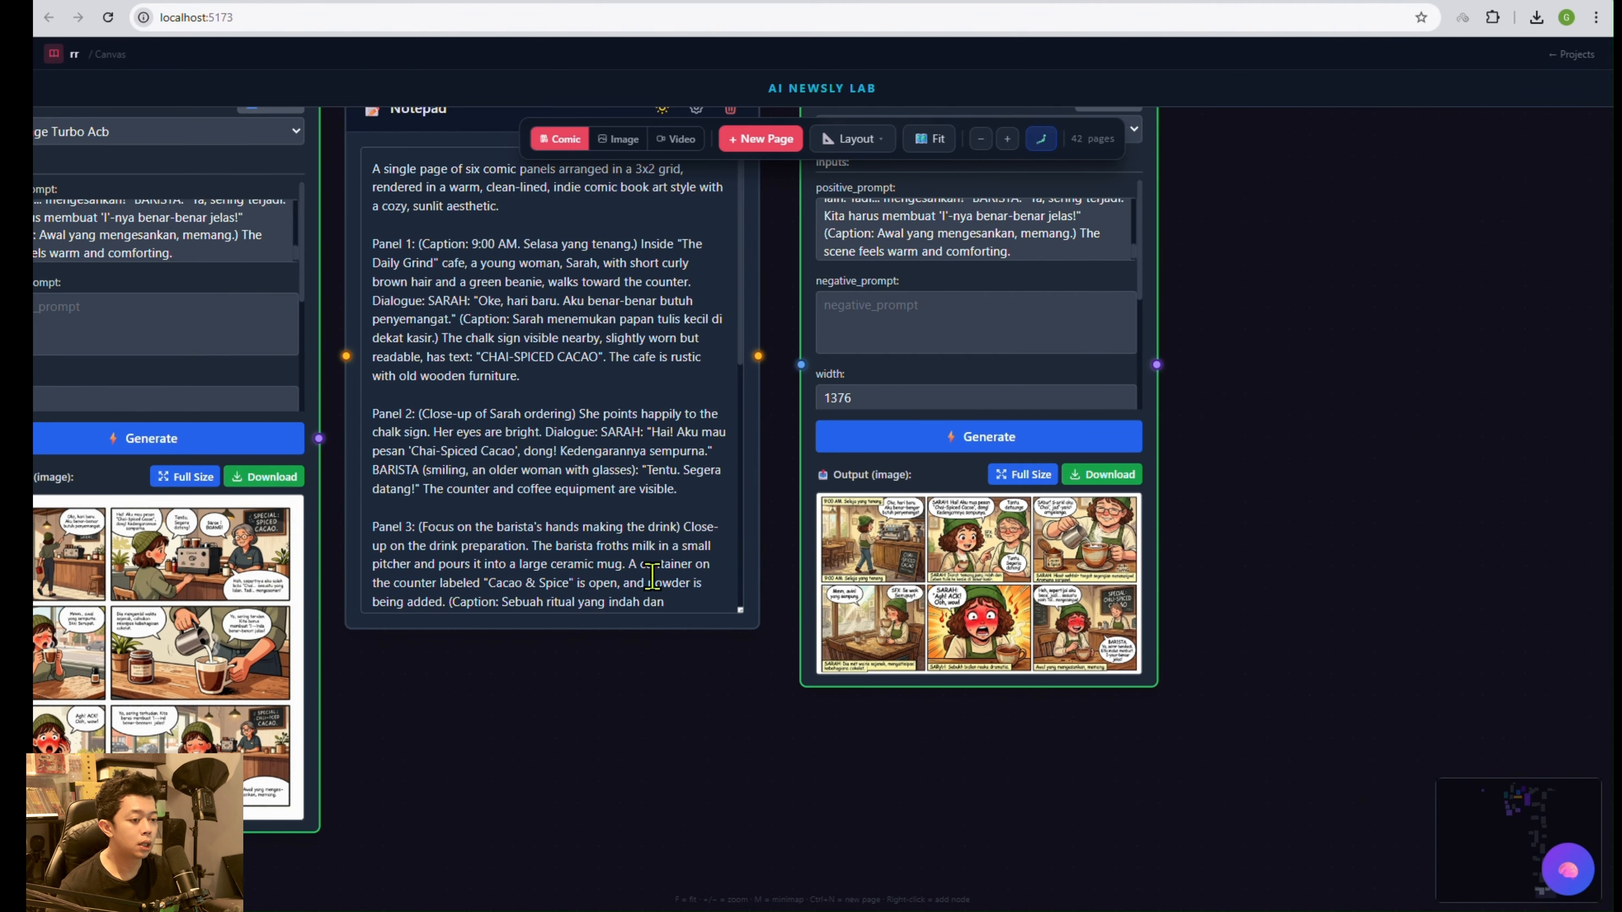
{"action": "scroll", "coordinate": [663, 603], "scroll_direction": "down", "scroll_amount": 2}
{"action": "scroll", "coordinate": [719, 711], "scroll_direction": "up", "scroll_amount": 3}
{"action": "left_click_drag", "start_coordinate": [715, 604], "coordinate": [821, 733]}
{"action": "left_click_drag", "start_coordinate": [617, 211], "coordinate": [616, 224]}
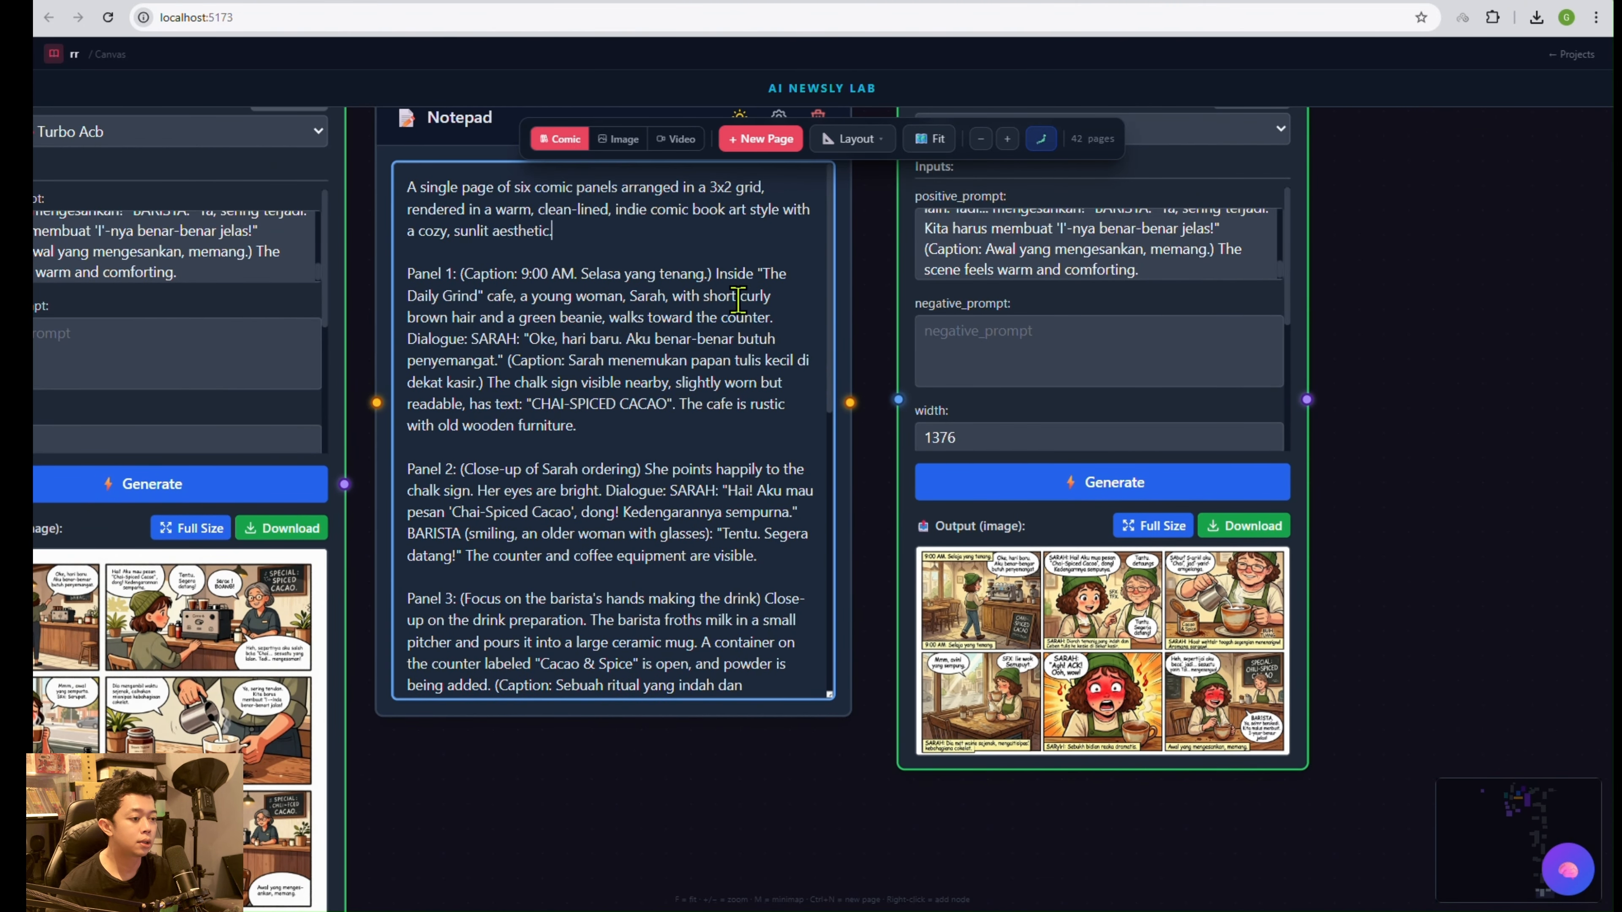
{"action": "scroll", "coordinate": [862, 498], "scroll_direction": "down", "scroll_amount": 5}
{"action": "left_click_drag", "start_coordinate": [1178, 728], "coordinate": [1198, 681]}
{"action": "left_click_drag", "start_coordinate": [1210, 327], "coordinate": [1210, 584]}
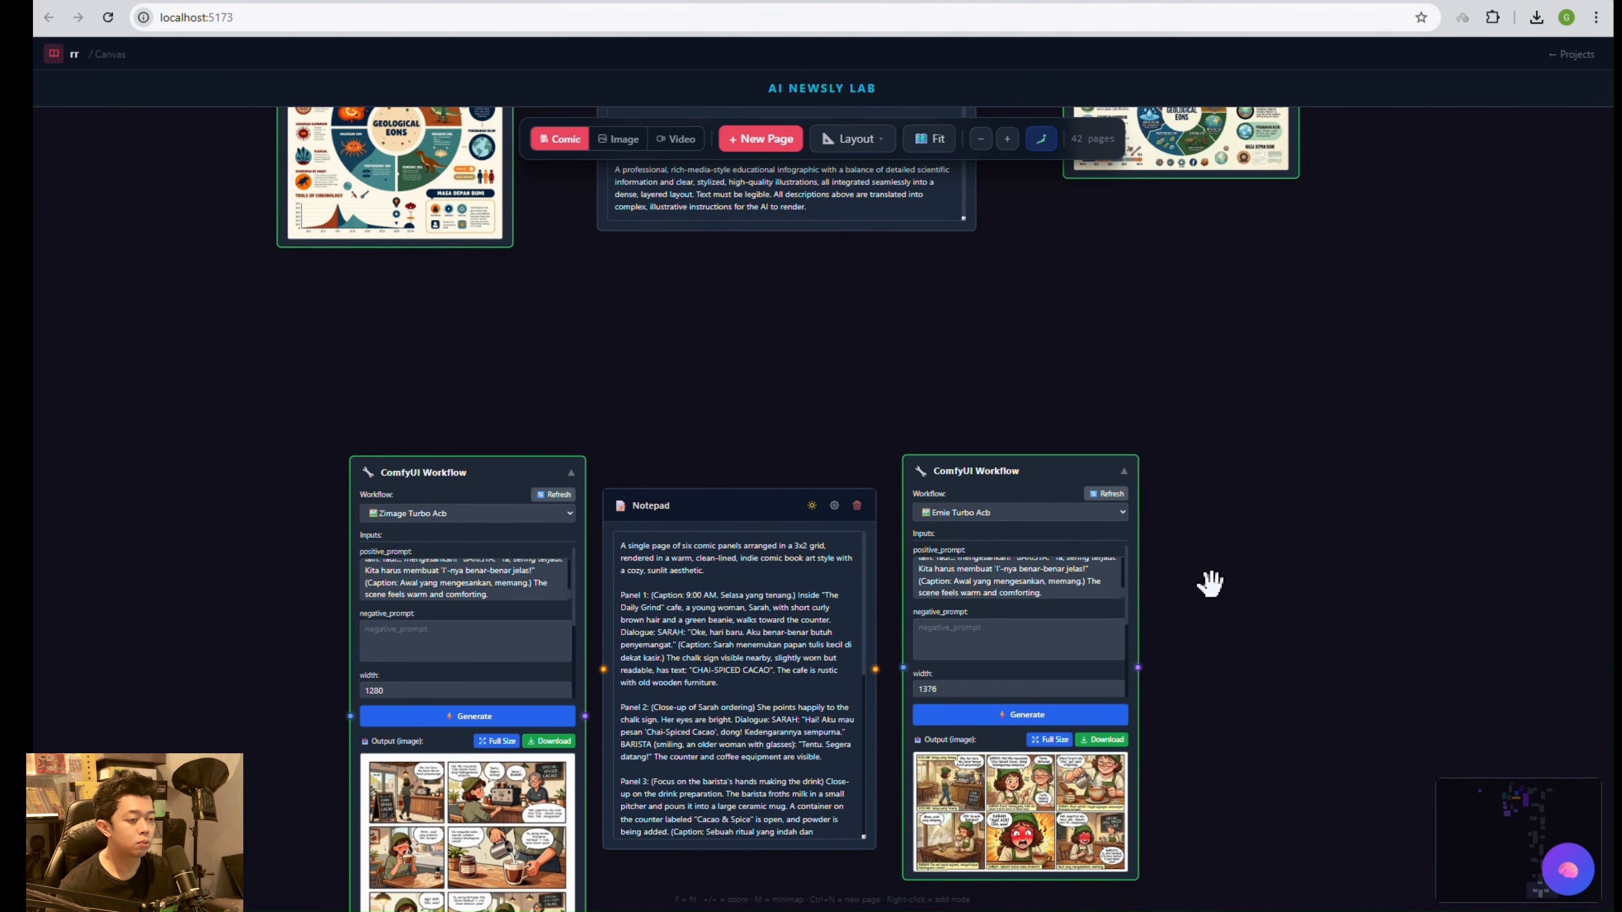
{"action": "scroll", "coordinate": [1155, 493], "scroll_direction": "up", "scroll_amount": 3}
{"action": "scroll", "coordinate": [703, 486], "scroll_direction": "up", "scroll_amount": 1}
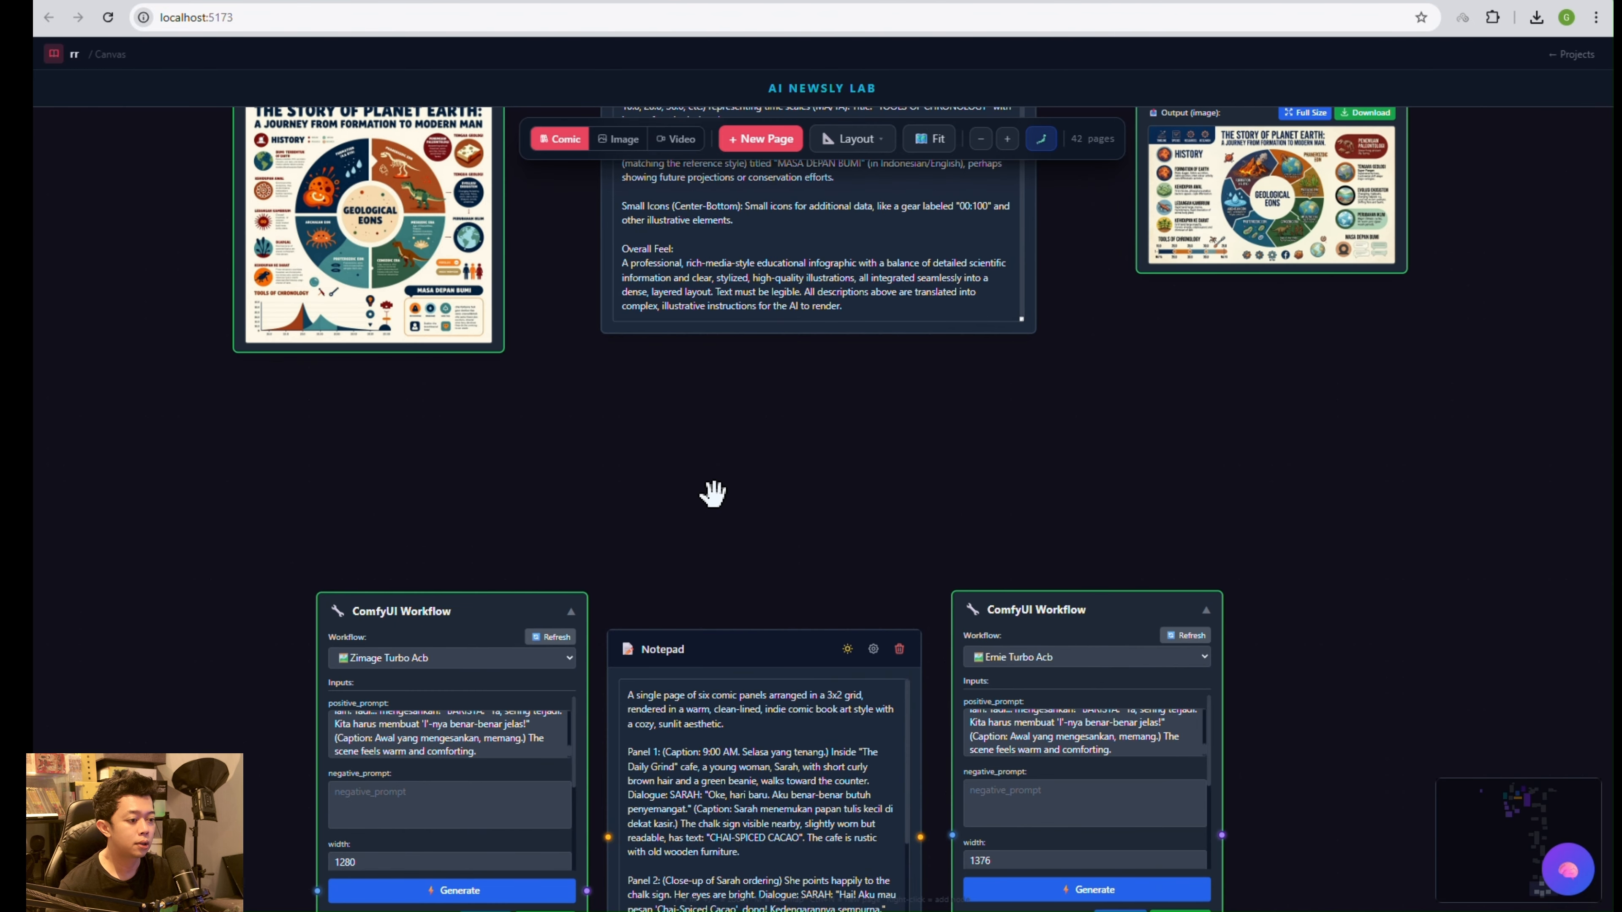
{"action": "left_click_drag", "start_coordinate": [858, 401], "coordinate": [820, 621]}
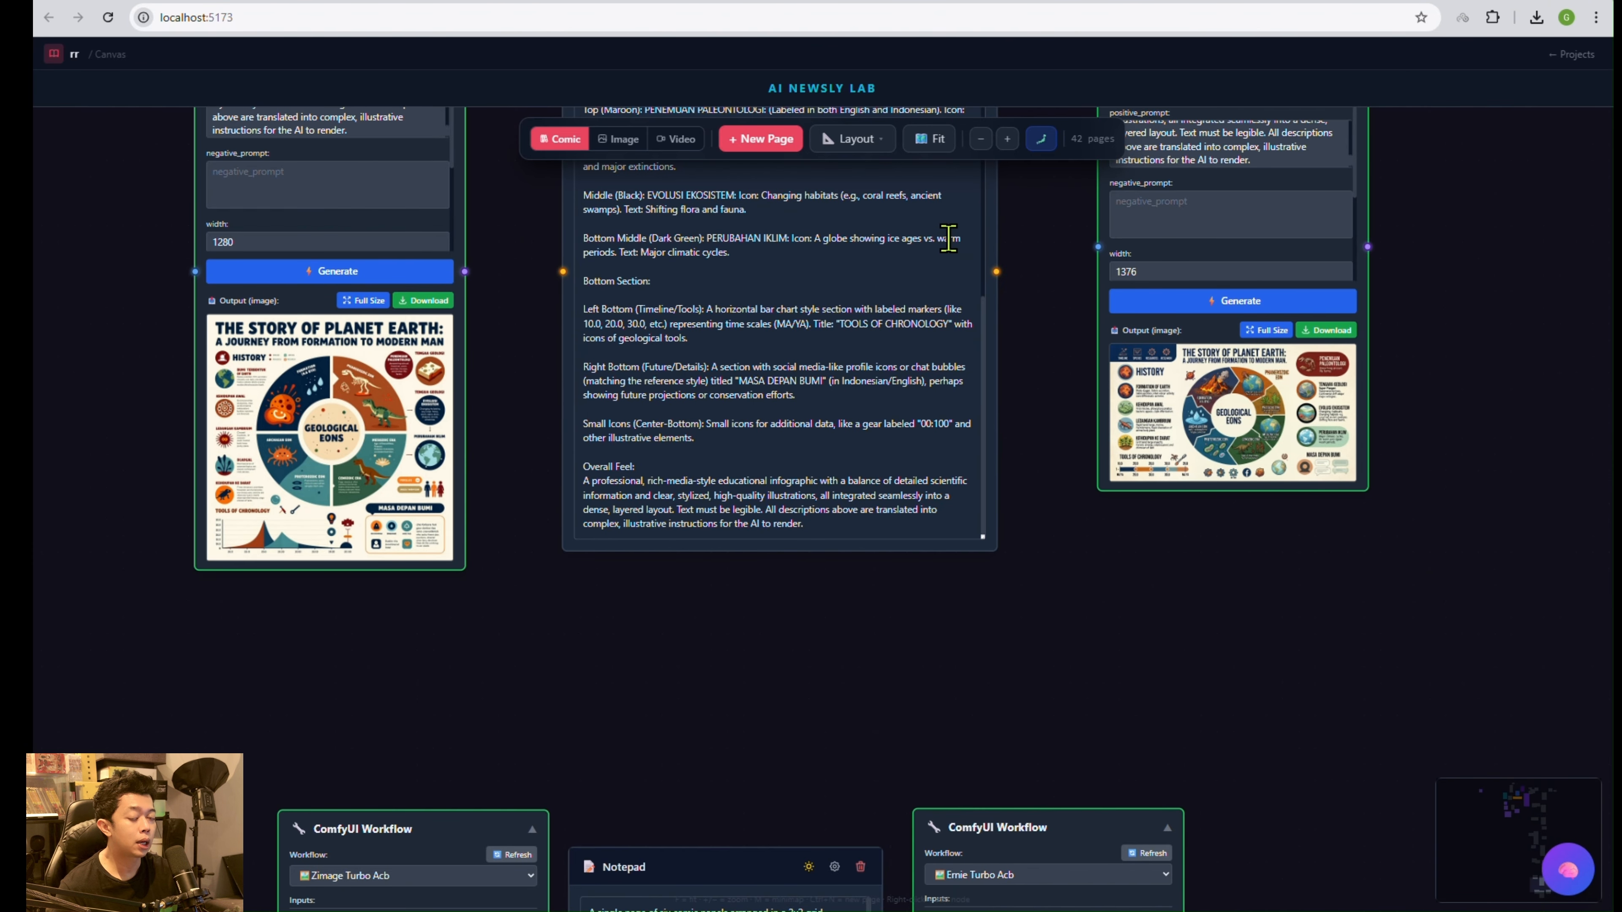
Open the new-node list on the canvas and browse its Story, Media and Battle & Artifact categories.
{"action": "right_click", "coordinate": [1033, 191]}
{"action": "left_click", "coordinate": [1210, 337]}
{"action": "left_click", "coordinate": [1212, 515]}
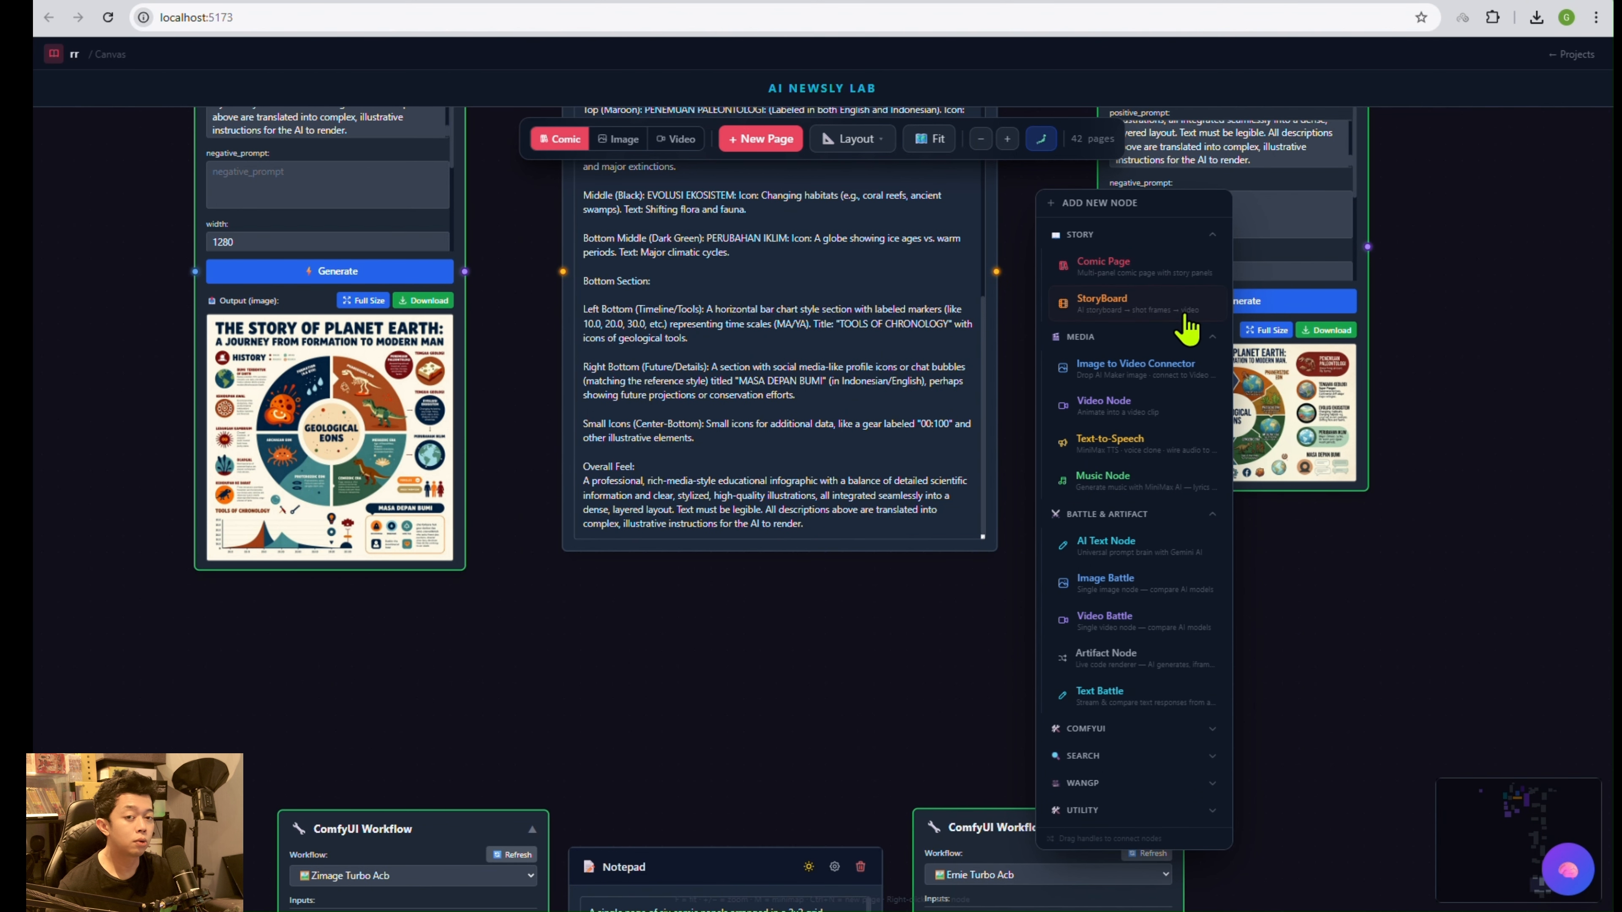
{"action": "left_click", "coordinate": [1194, 236]}
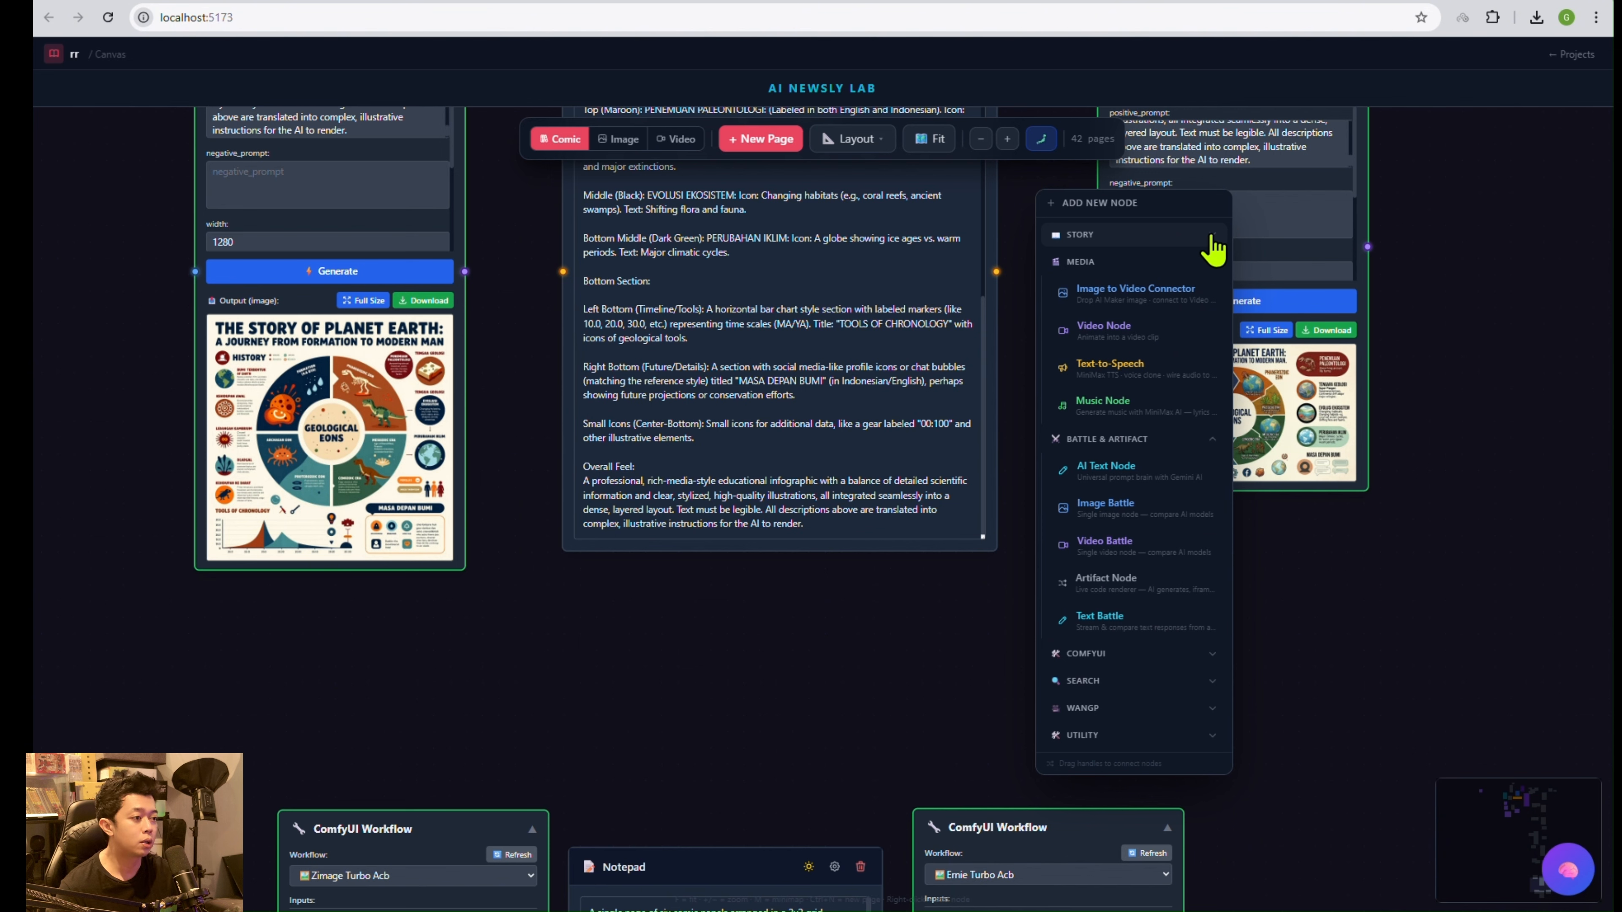
{"action": "left_click", "coordinate": [1212, 247]}
{"action": "left_click", "coordinate": [1213, 247]}
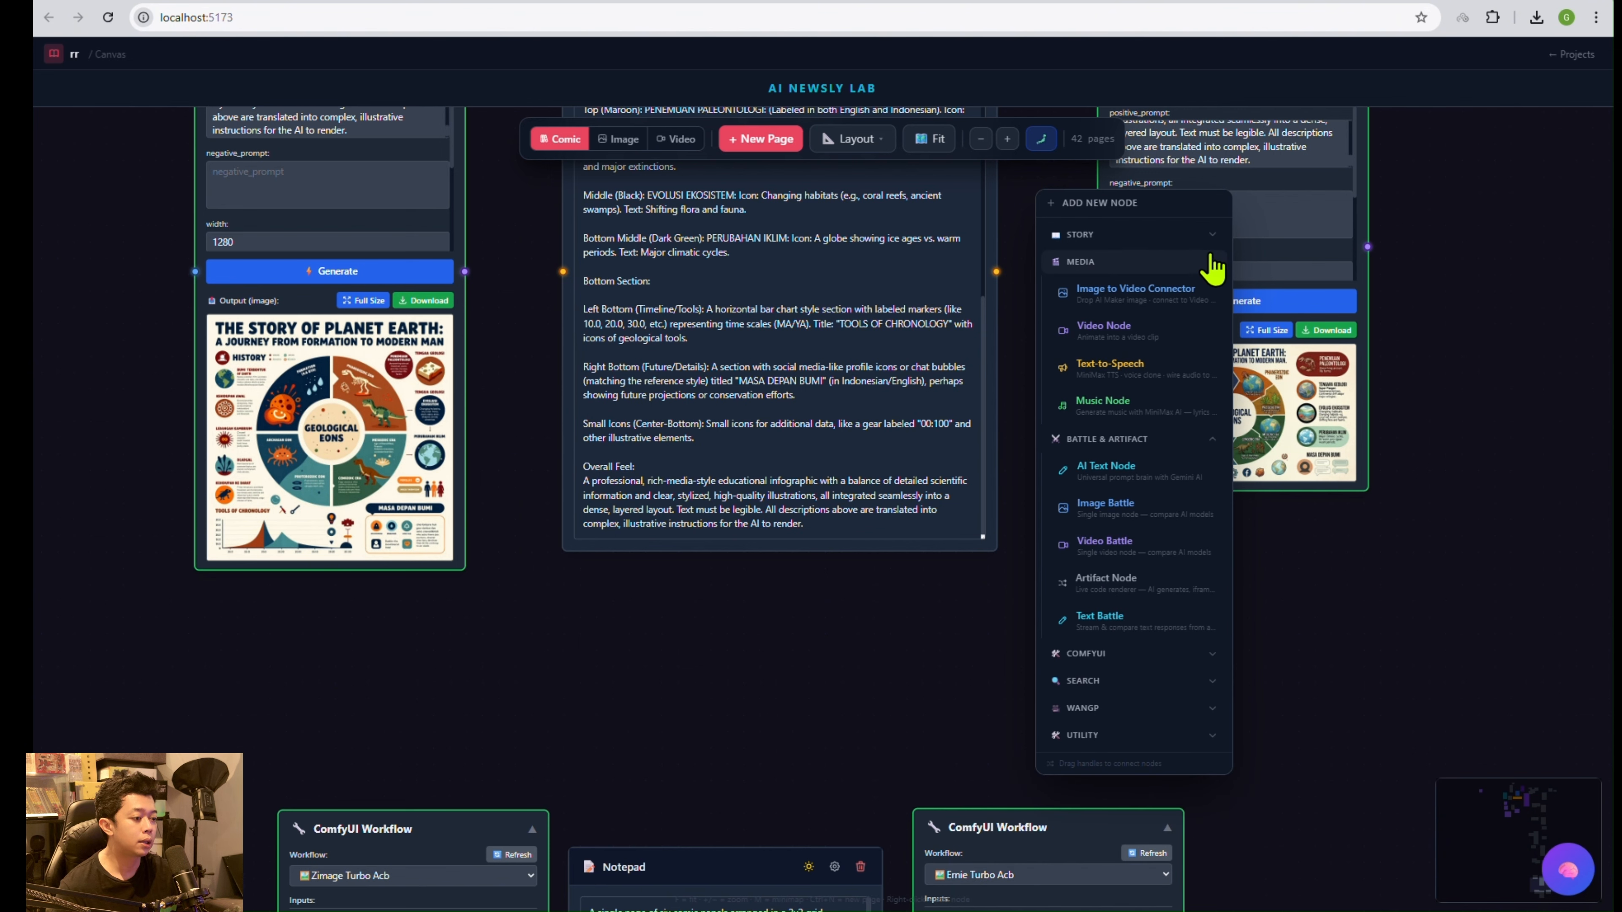
{"action": "left_click", "coordinate": [1213, 245]}
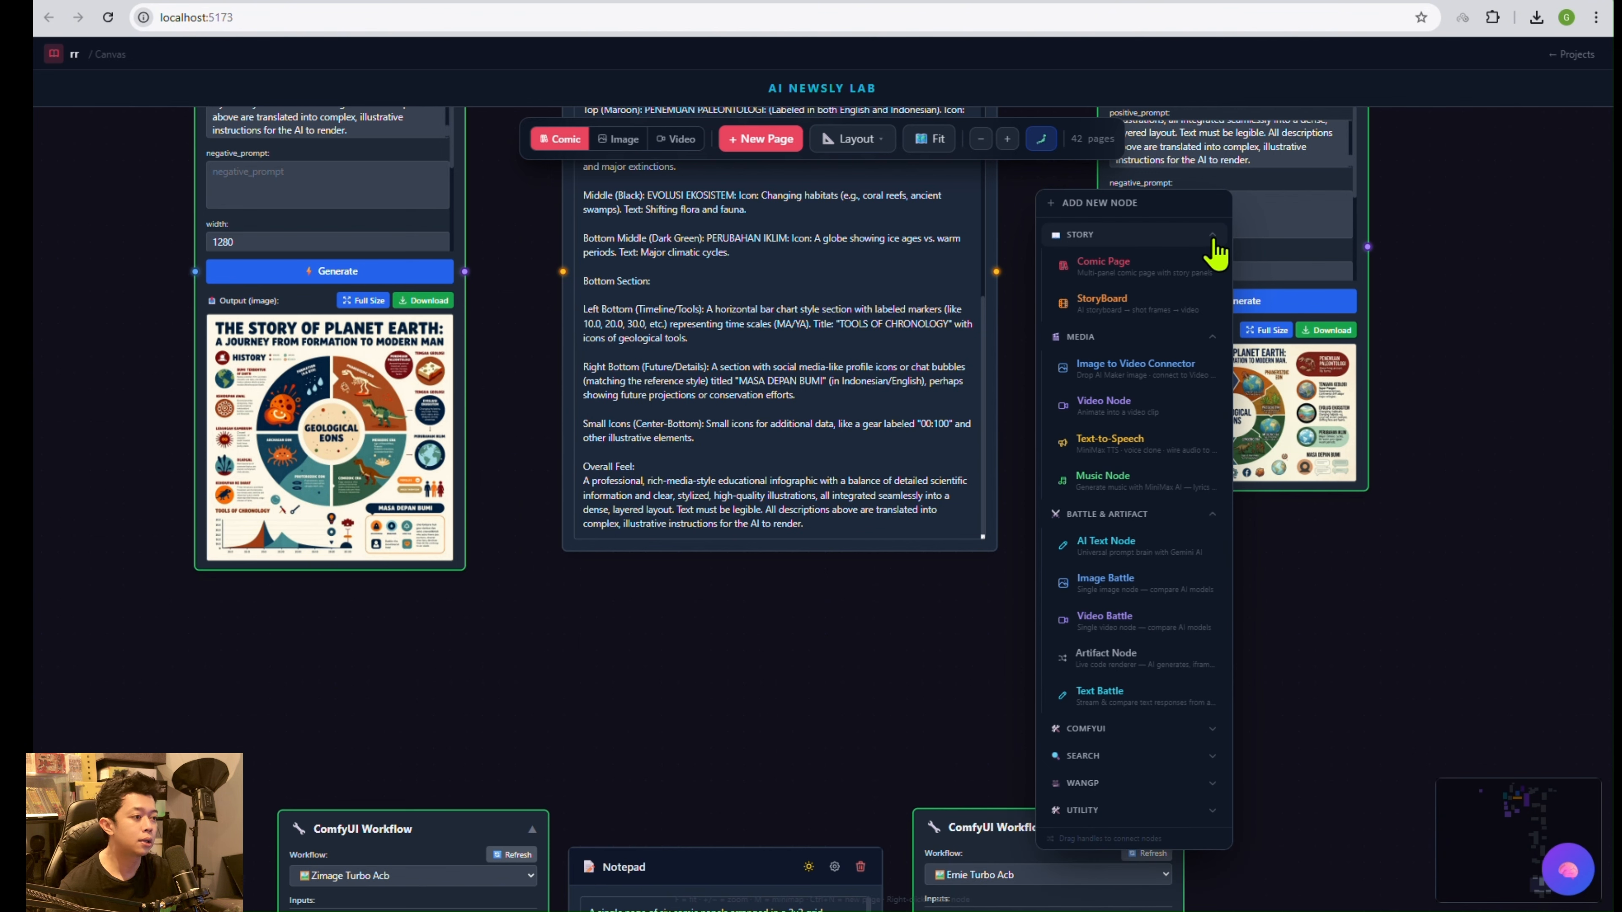